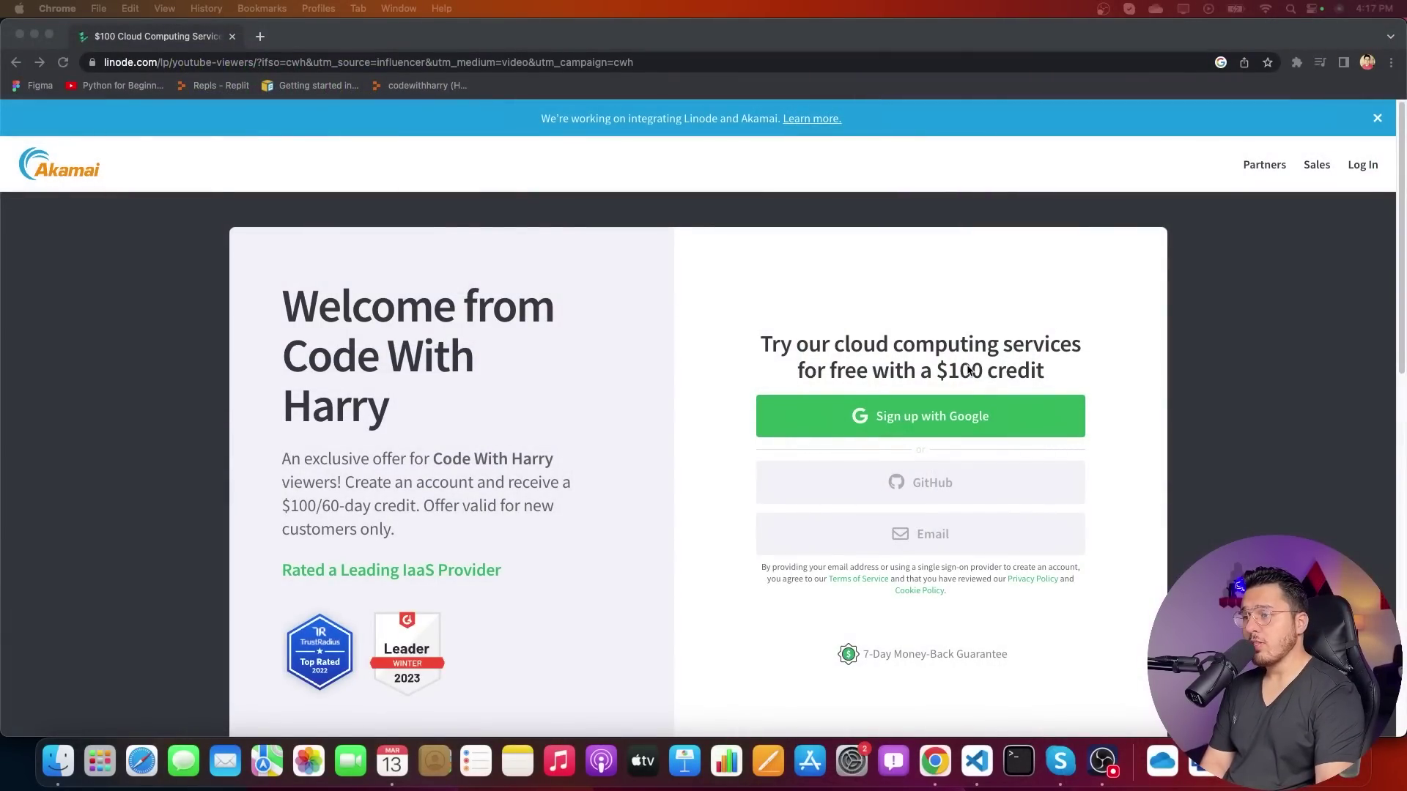
{"action": "left_click", "coordinate": [946, 370]}
{"action": "left_click_drag", "start_coordinate": [936, 370], "coordinate": [1081, 373]}
{"action": "left_click", "coordinate": [1066, 373]}
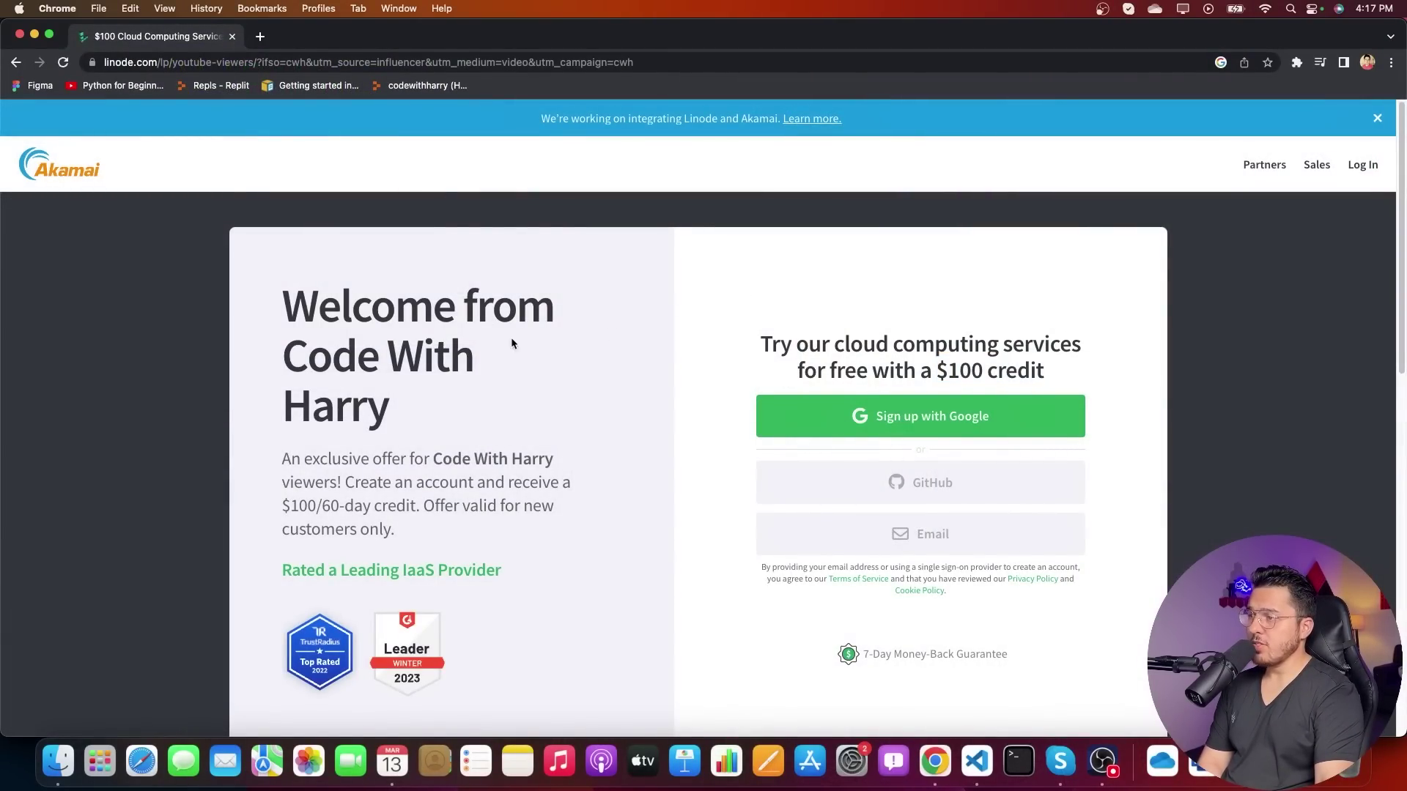
- Log in to the cloud account and start creating a new Linode
{"action": "left_click", "coordinate": [1362, 164]}
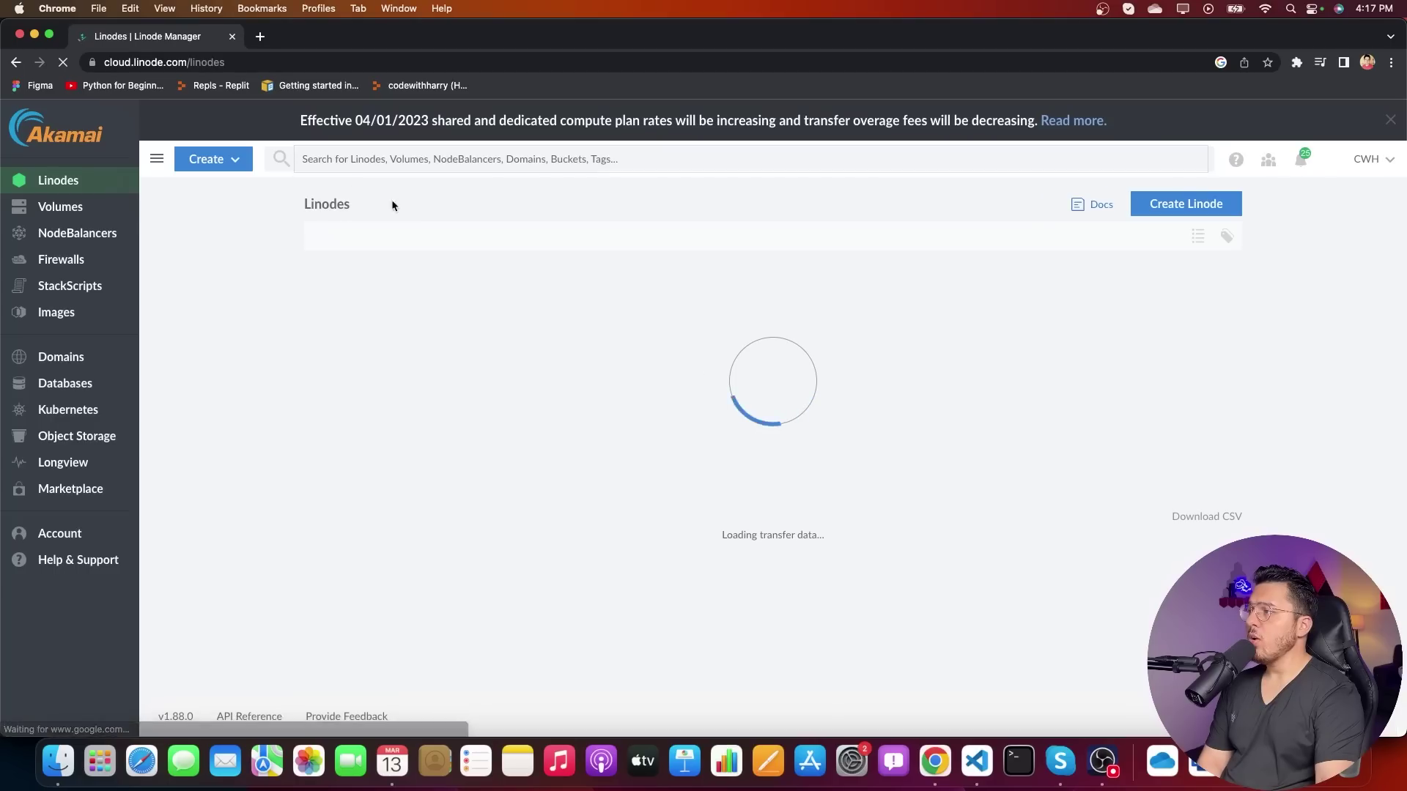
{"action": "left_click", "coordinate": [238, 169]}
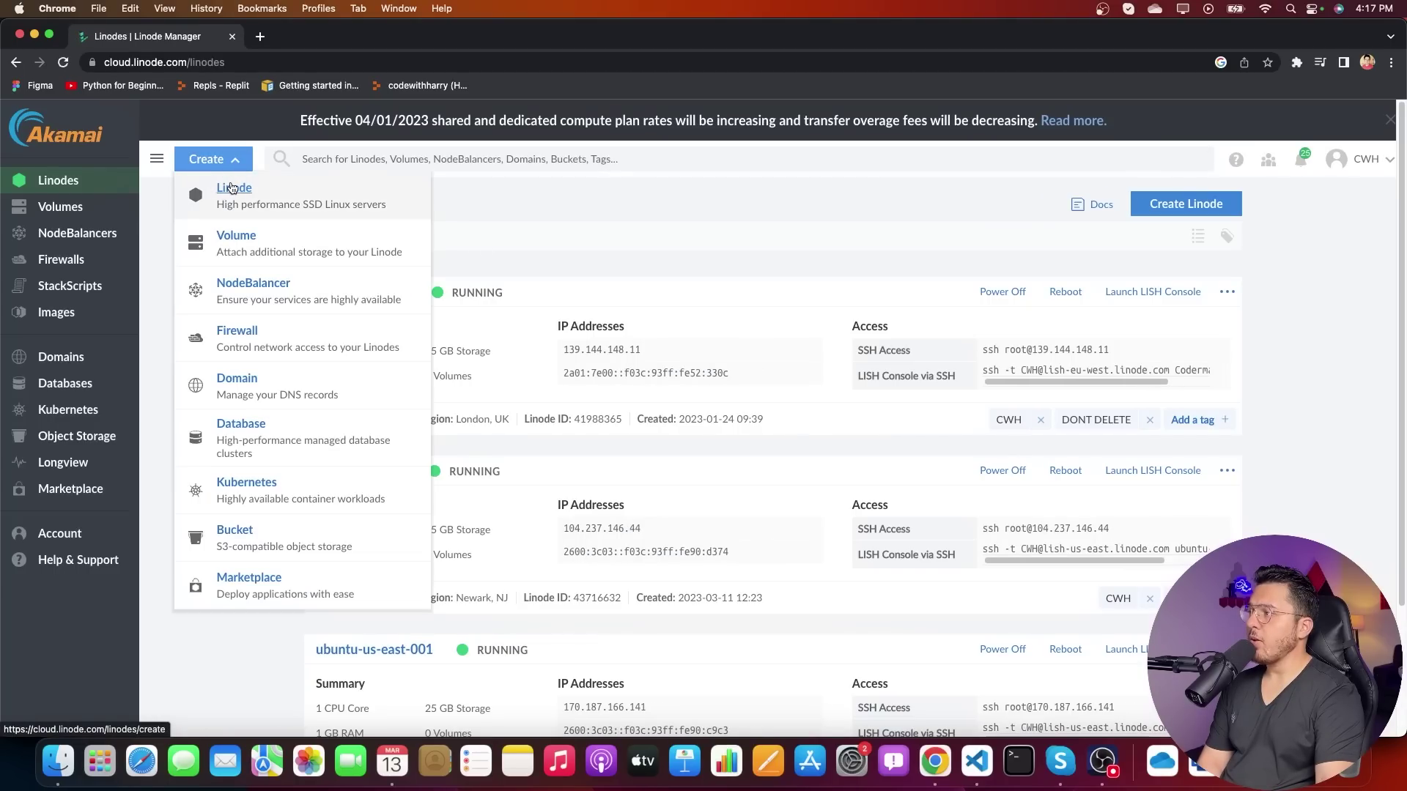
{"action": "left_click", "coordinate": [231, 188]}
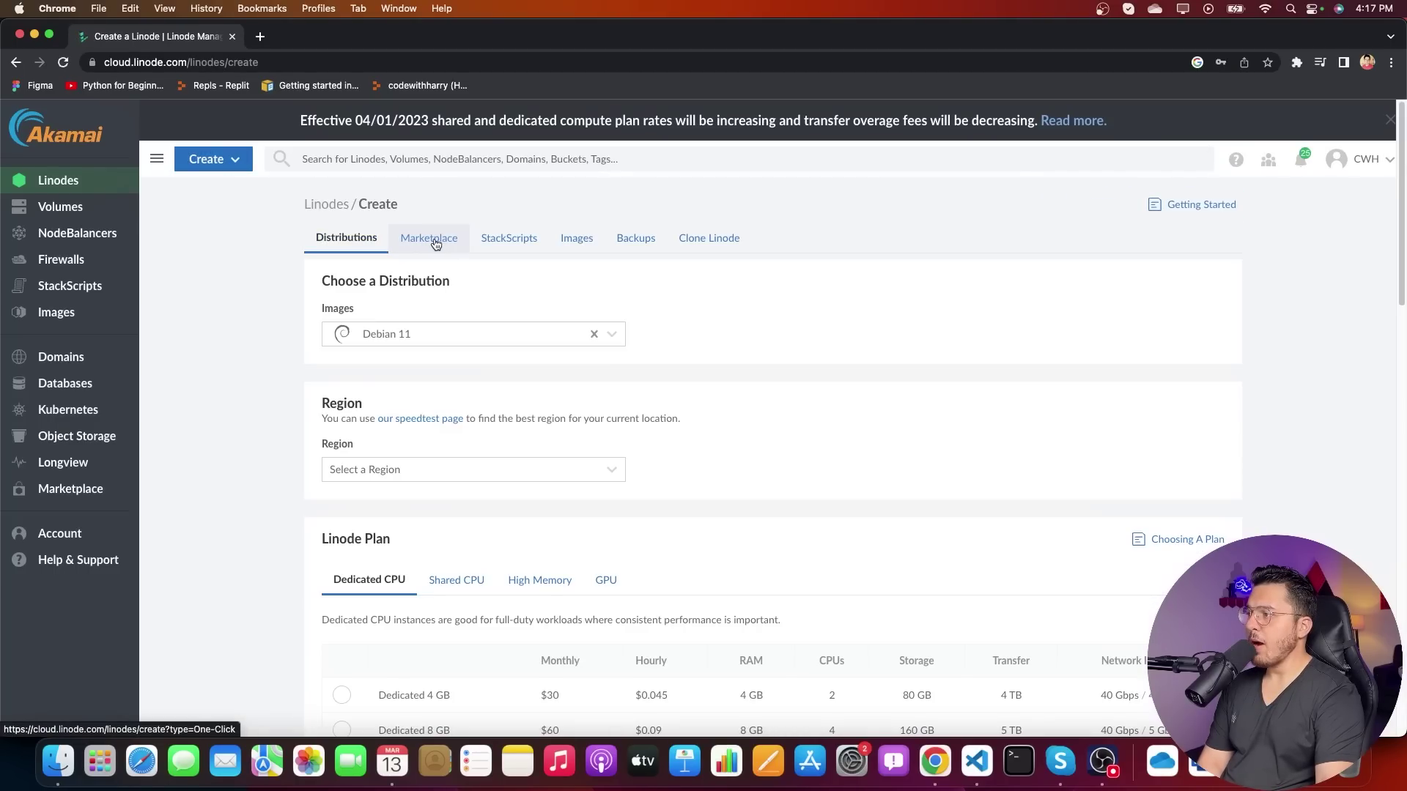
- Choose WordPress from the popular Marketplace apps as the app for the new Linode
{"action": "left_click", "coordinate": [432, 238]}
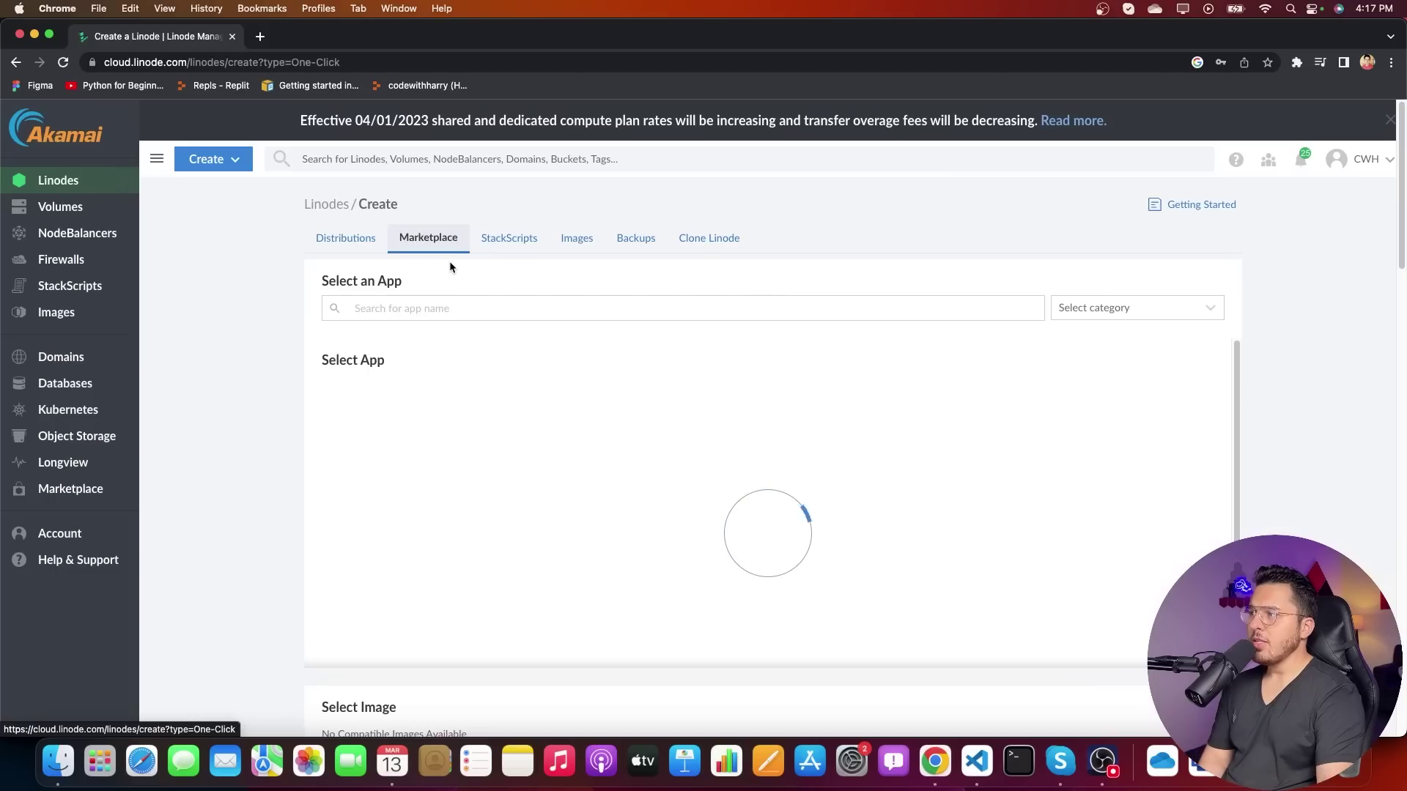
{"action": "scroll", "coordinate": [437, 536], "scroll_direction": "down", "scroll_amount": 3}
{"action": "scroll", "coordinate": [436, 542], "scroll_direction": "up", "scroll_amount": 3}
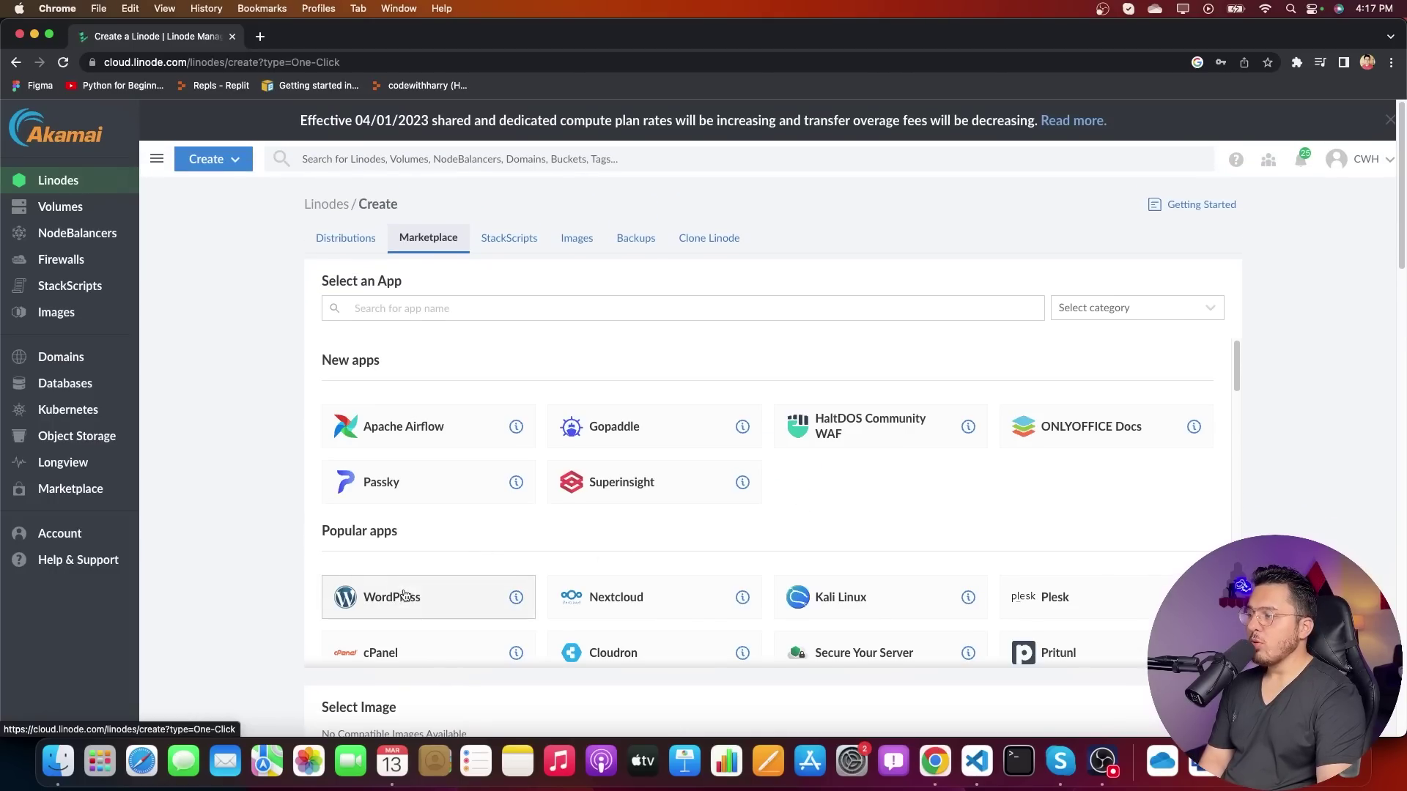
{"action": "left_click", "coordinate": [388, 602]}
- Fill in the WordPress setup's e-mail address, admin username and admin password
{"action": "scroll", "coordinate": [266, 659], "scroll_direction": "down", "scroll_amount": 5}
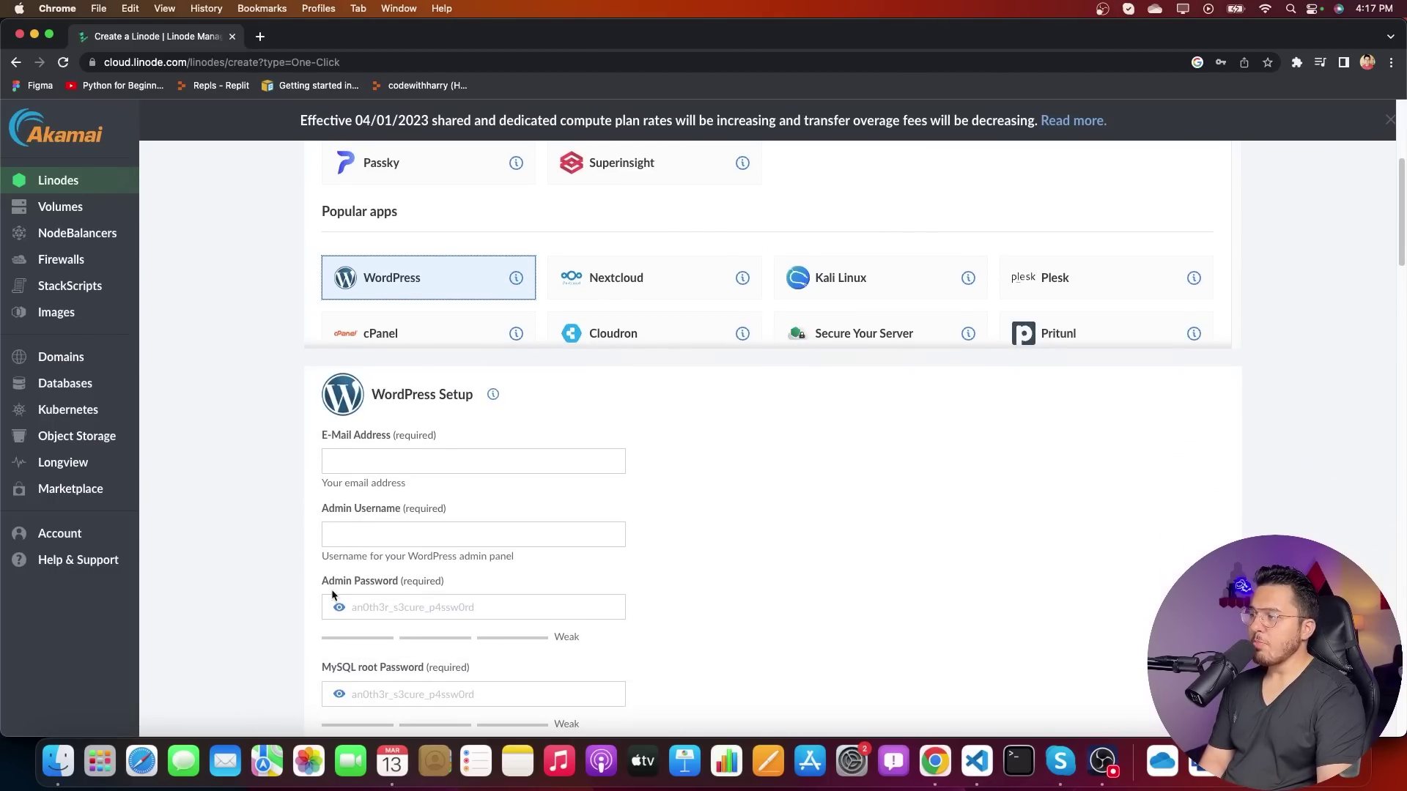
{"action": "left_click", "coordinate": [389, 461]}
{"action": "left_click", "coordinate": [438, 511]}
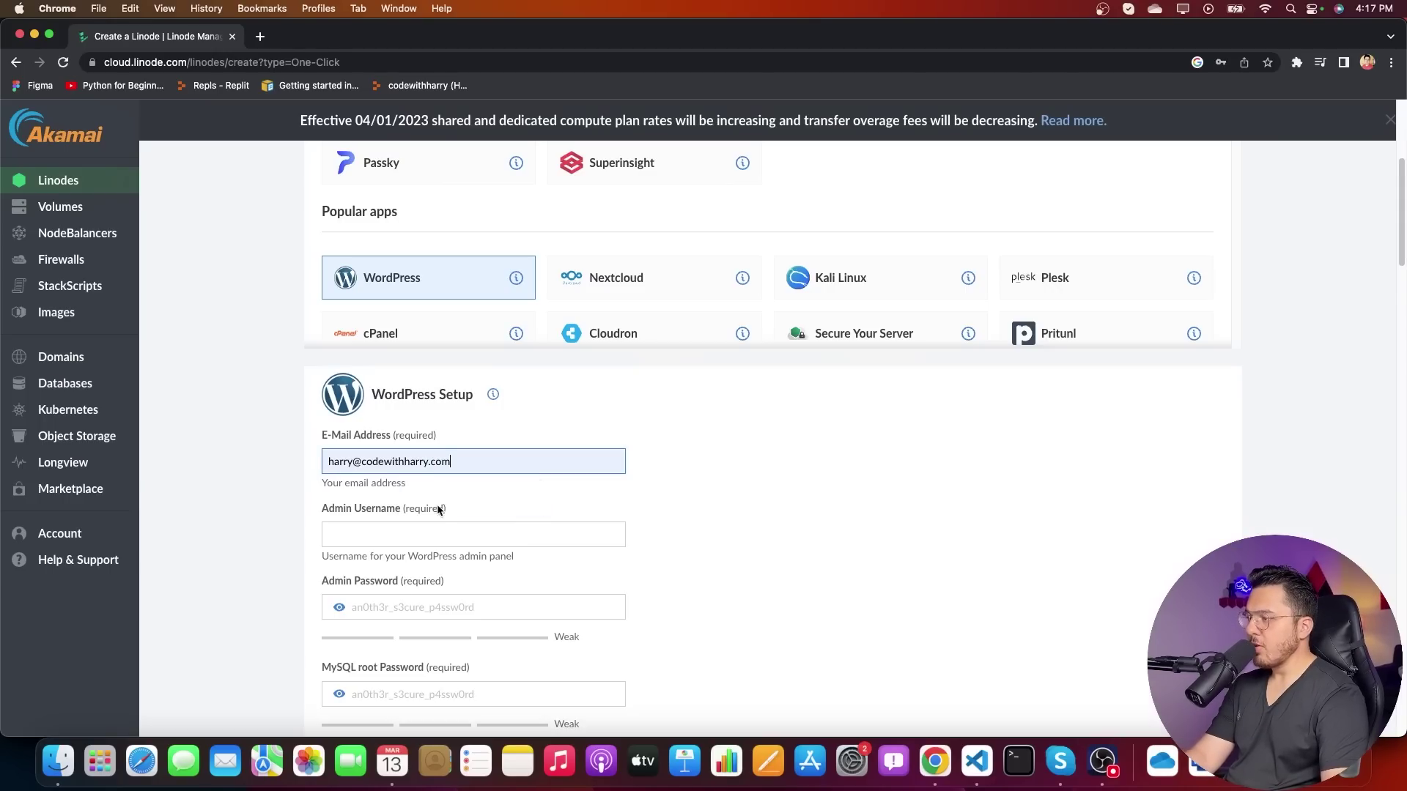
{"action": "left_click", "coordinate": [439, 534]}
{"action": "left_click", "coordinate": [450, 569]}
{"action": "left_click", "coordinate": [422, 607]}
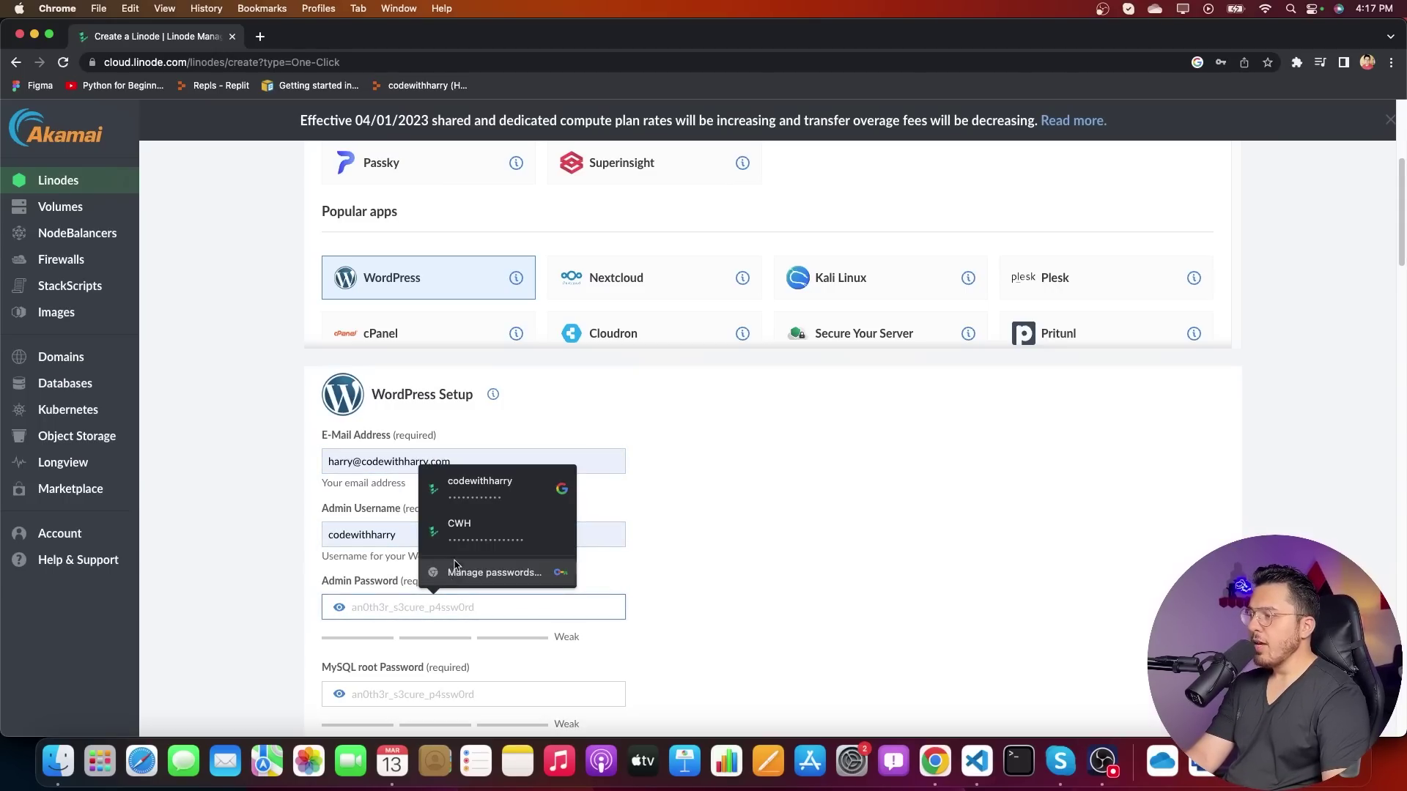
{"action": "left_click", "coordinate": [499, 496]}
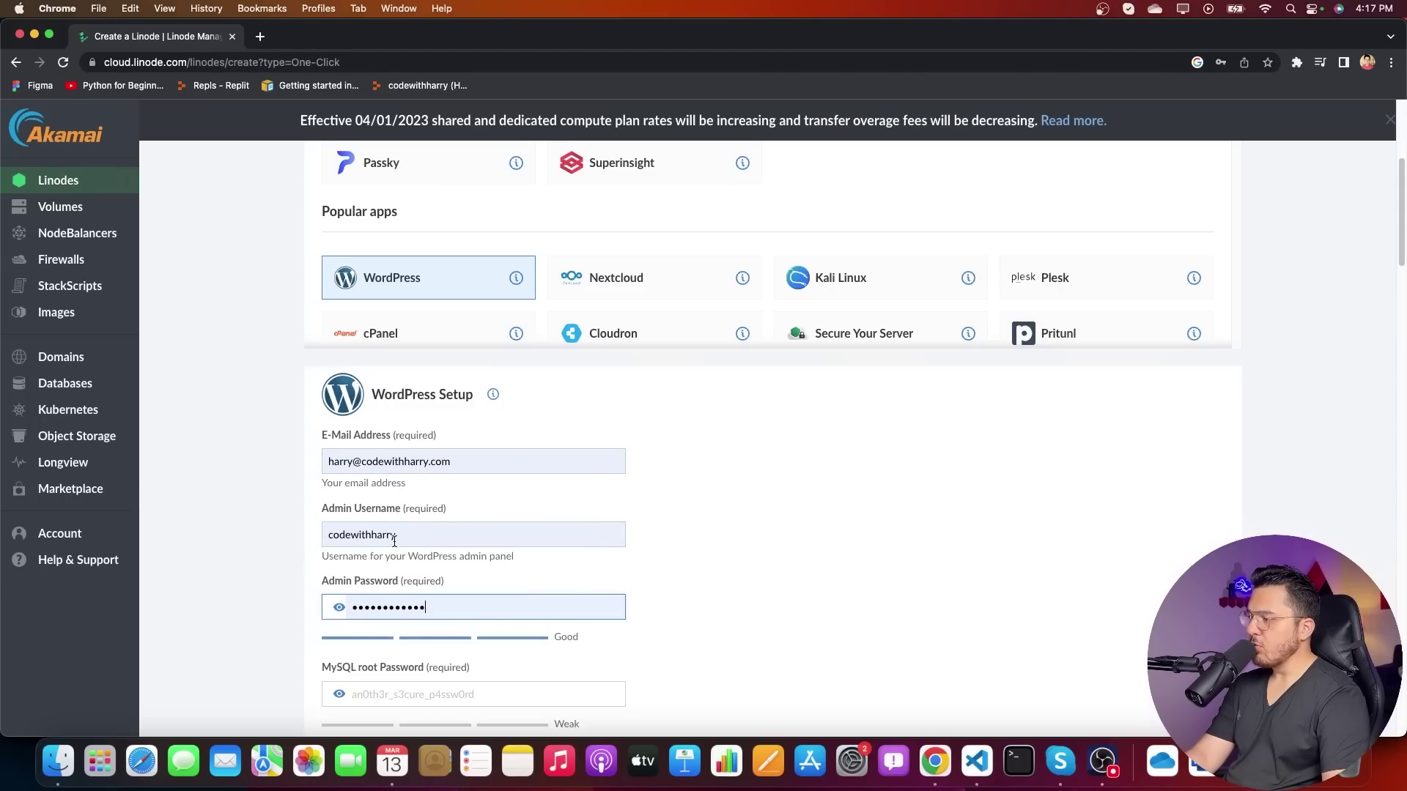
- Enter the MySQL root password and the WordPress database password in the WordPress setup
{"action": "scroll", "coordinate": [210, 610], "scroll_direction": "down", "scroll_amount": 3}
{"action": "left_click", "coordinate": [390, 557]}
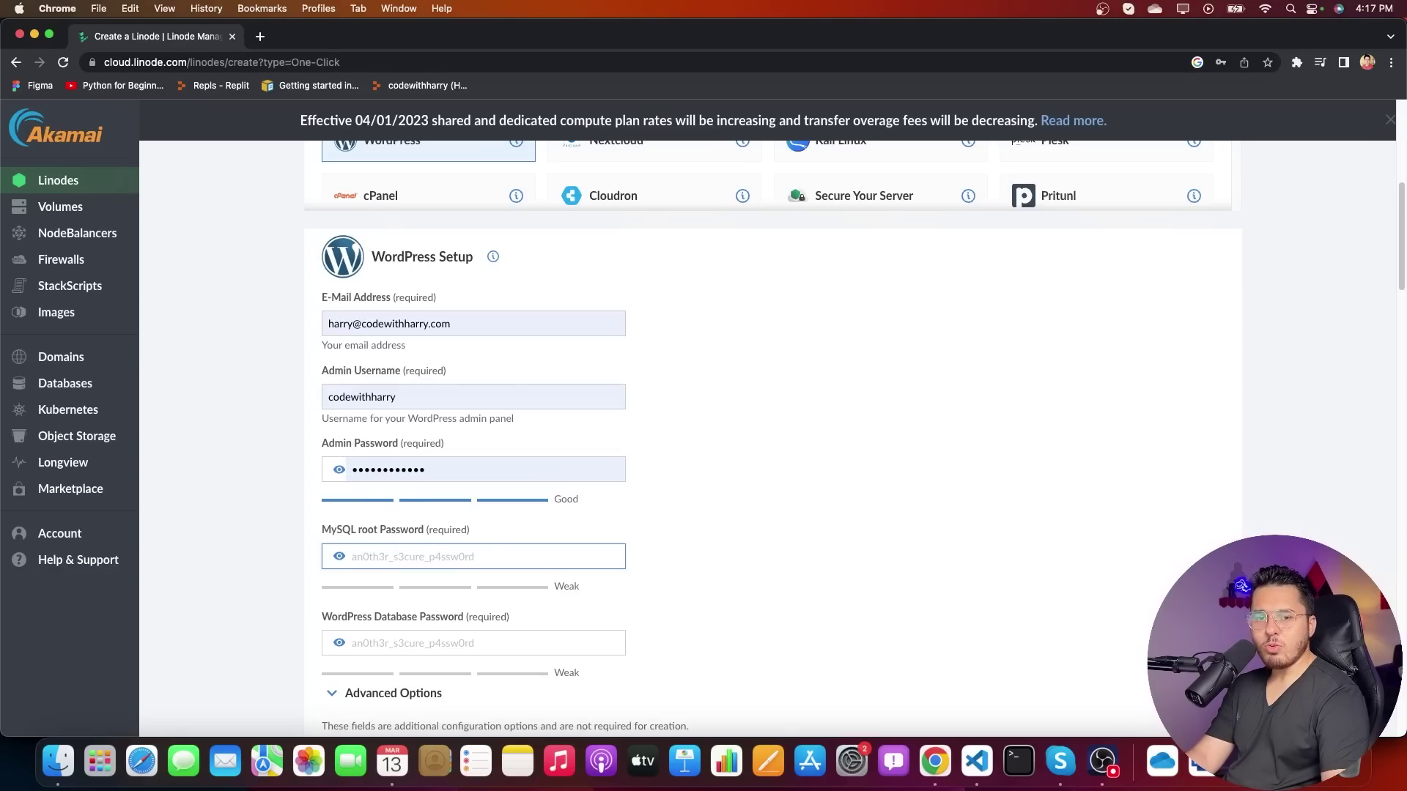
{"action": "left_click", "coordinate": [358, 448]}
{"action": "left_click", "coordinate": [422, 564]}
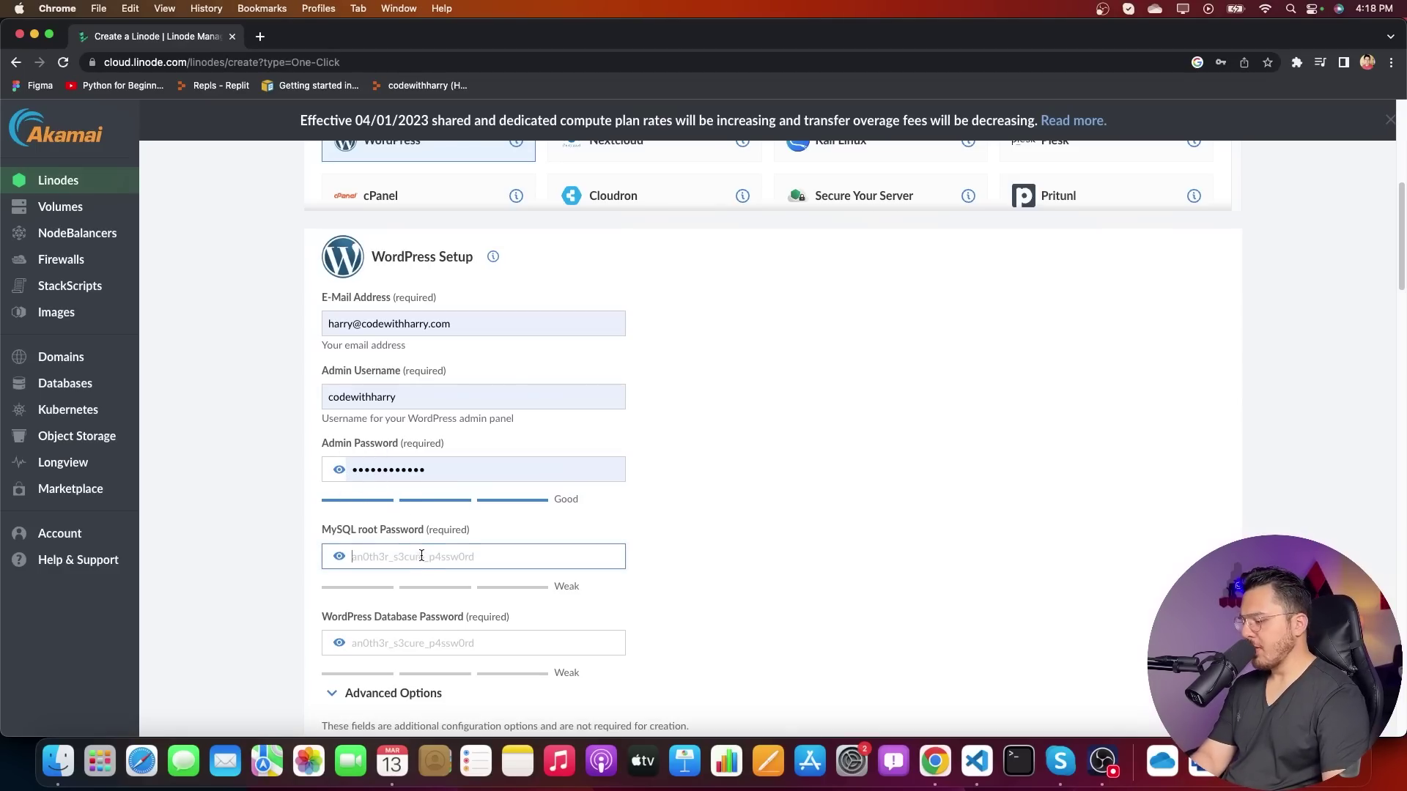
{"action": "key", "text": "super+v"}
{"action": "key", "text": "Tab"}
{"action": "key", "text": "super+v"}
- Set the website title in the advanced options to "Harrys Personal Blog"
{"action": "scroll", "coordinate": [743, 615], "scroll_direction": "down", "scroll_amount": 5}
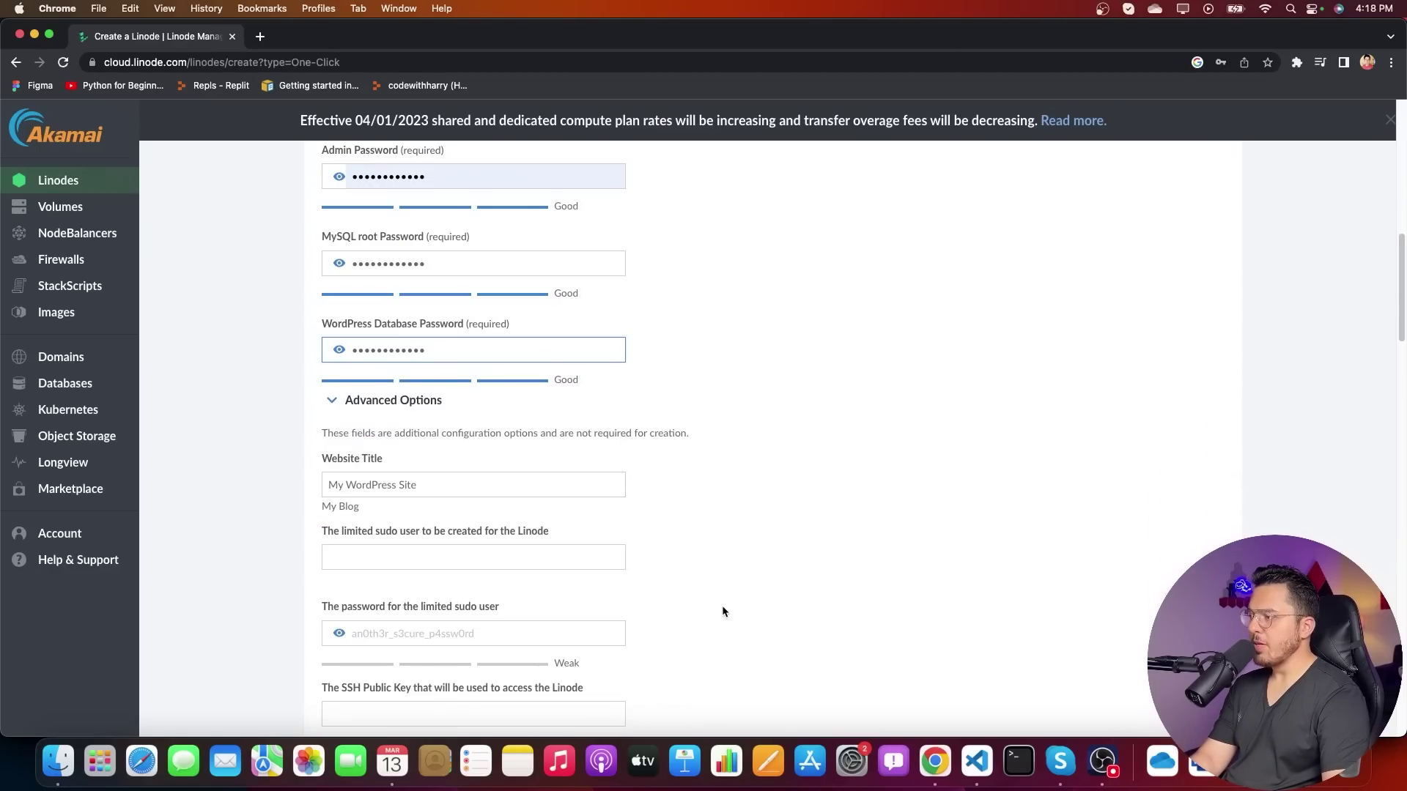
{"action": "left_click_drag", "start_coordinate": [469, 485], "coordinate": [272, 478]}
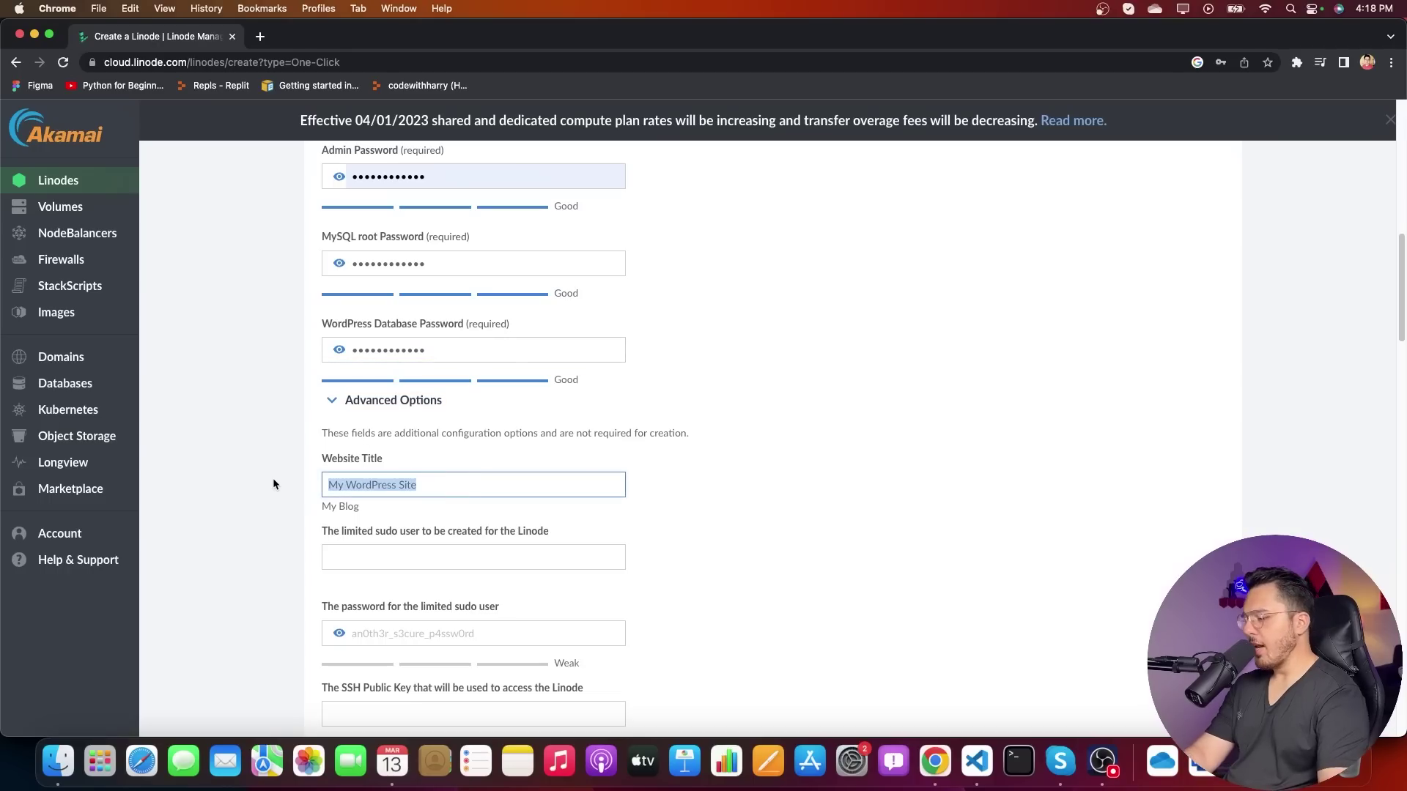
{"action": "type", "text": "Harr"}
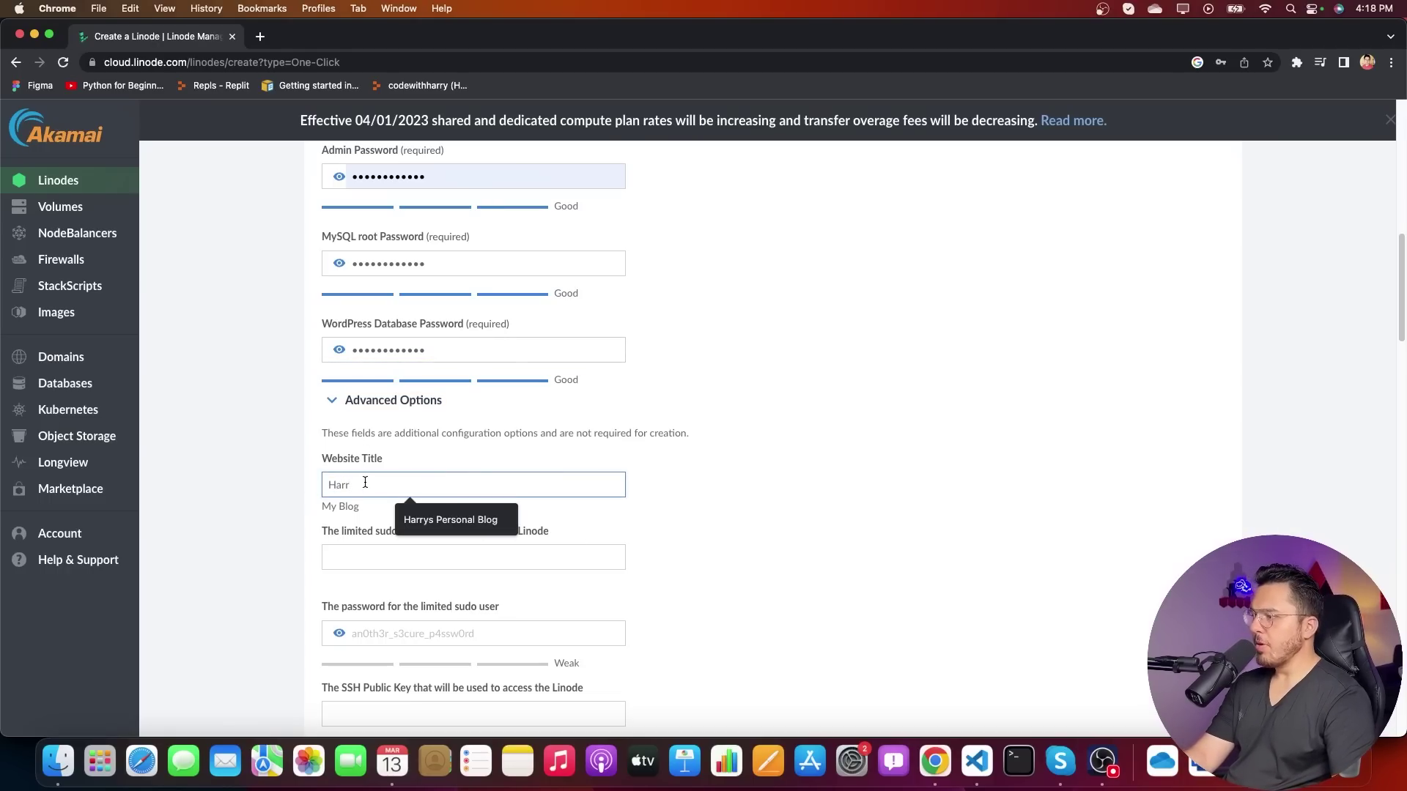
{"action": "key", "text": "Down"}
{"action": "key", "text": "Return"}
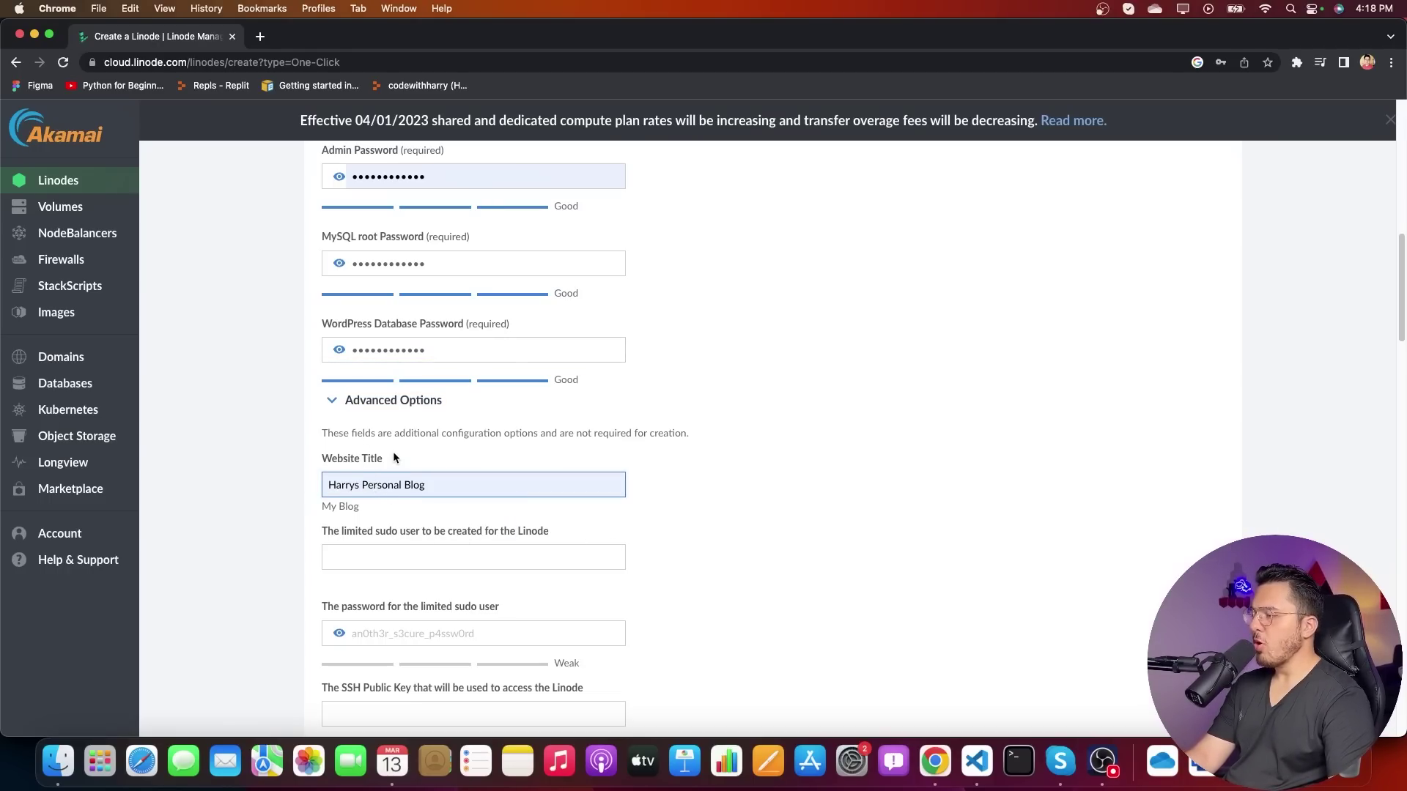
{"action": "scroll", "coordinate": [813, 574], "scroll_direction": "down", "scroll_amount": 2}
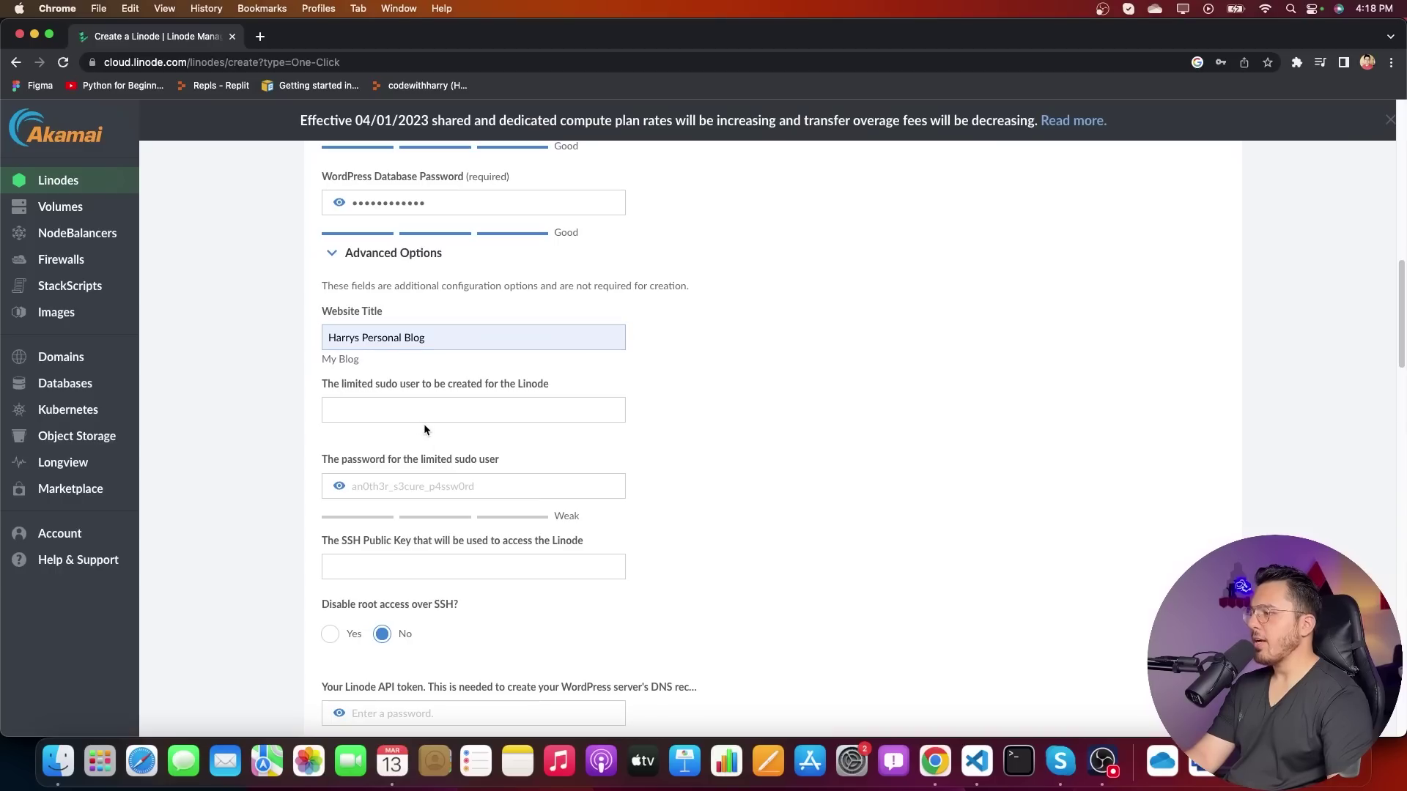
{"action": "left_click", "coordinate": [405, 411]}
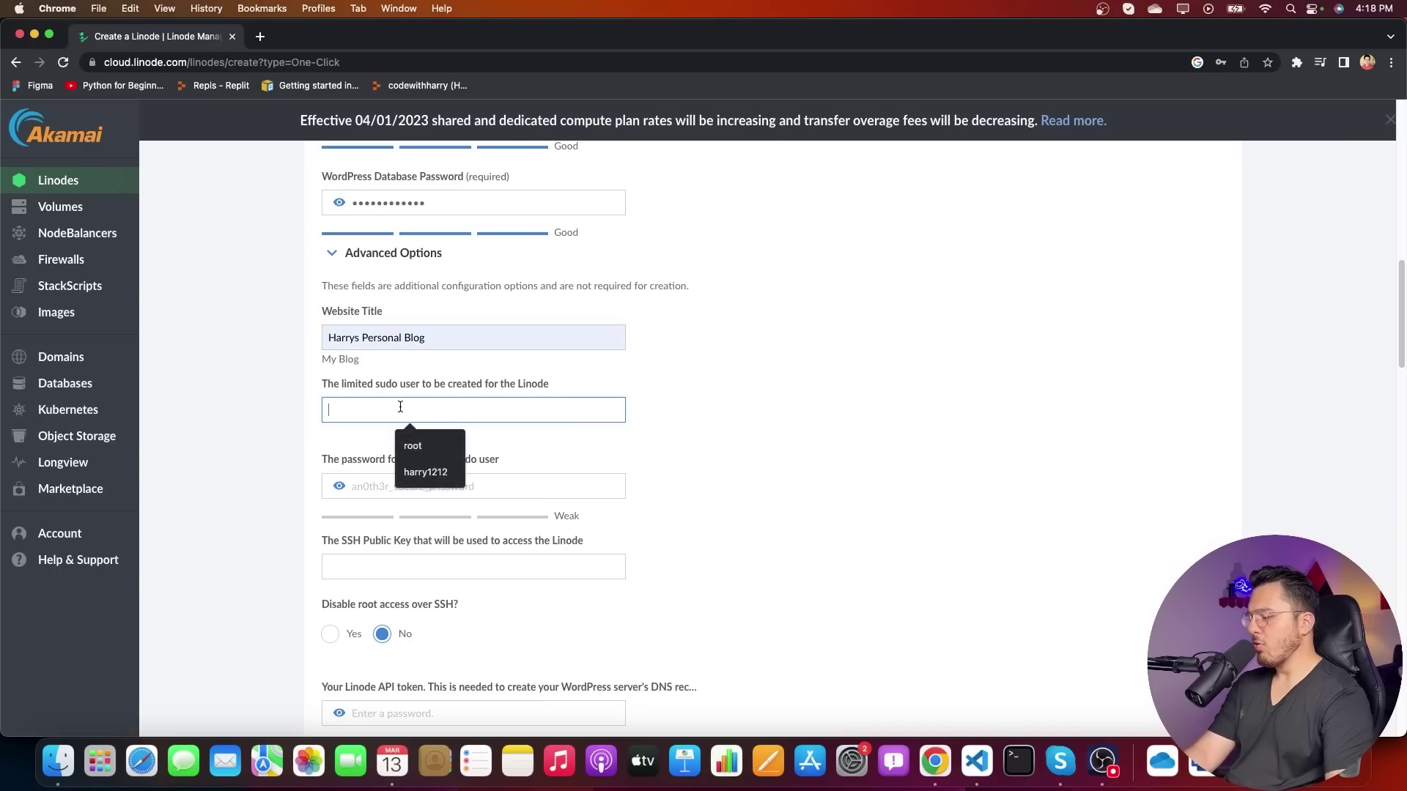
{"action": "type", "text": "codewithharry"}
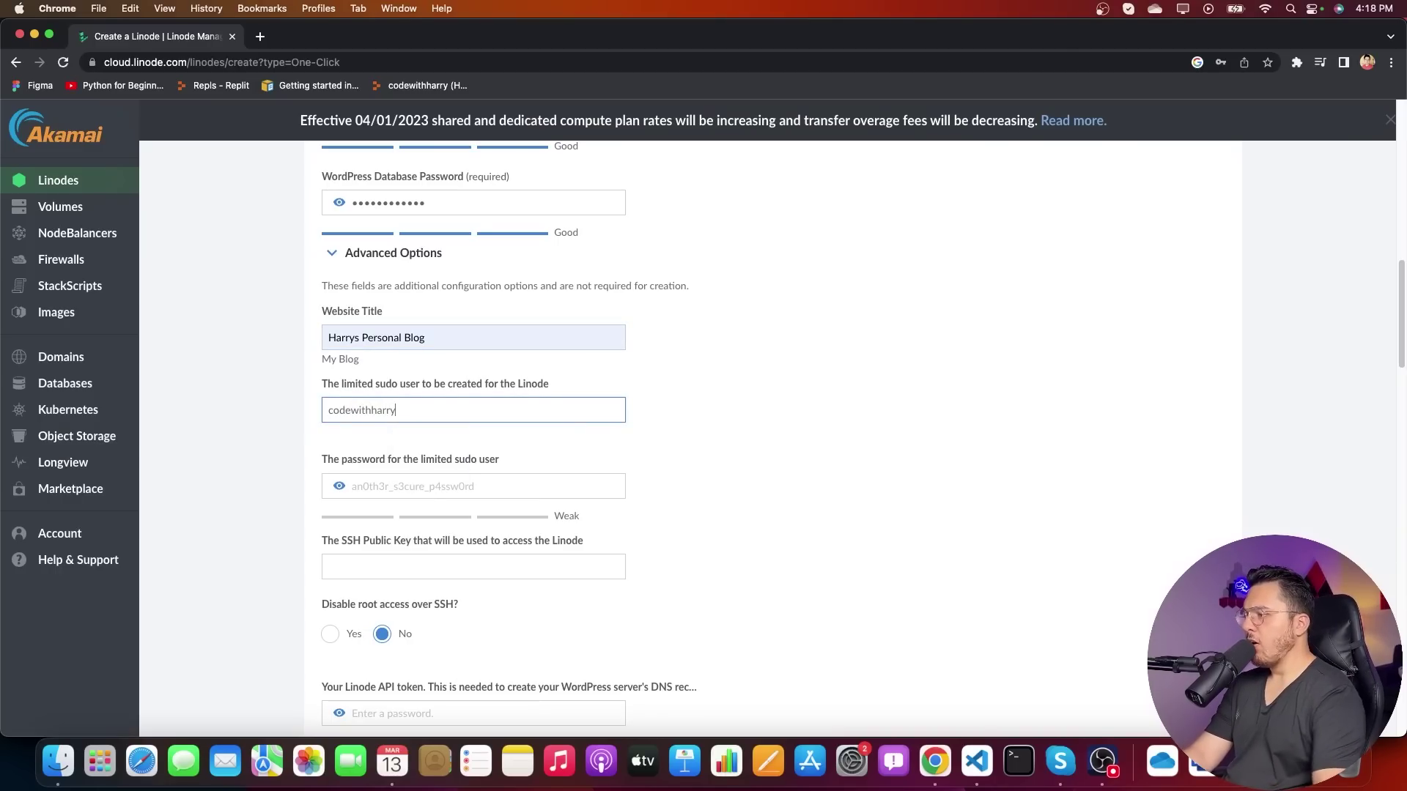
{"action": "left_click", "coordinate": [465, 478]}
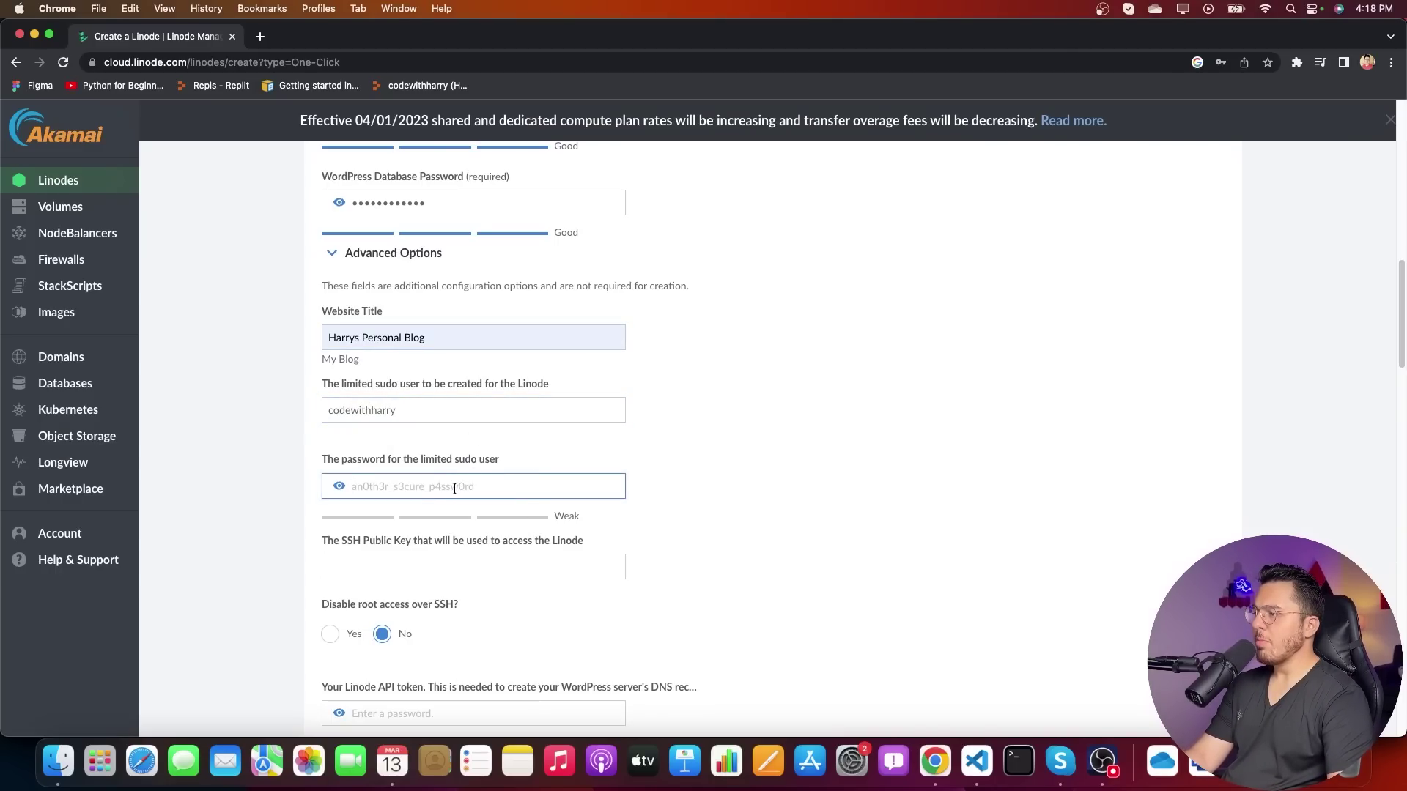
{"action": "left_click_drag", "start_coordinate": [423, 413], "coordinate": [235, 376]}
{"action": "key", "text": "BackSpace"}
{"action": "left_click", "coordinate": [787, 508]}
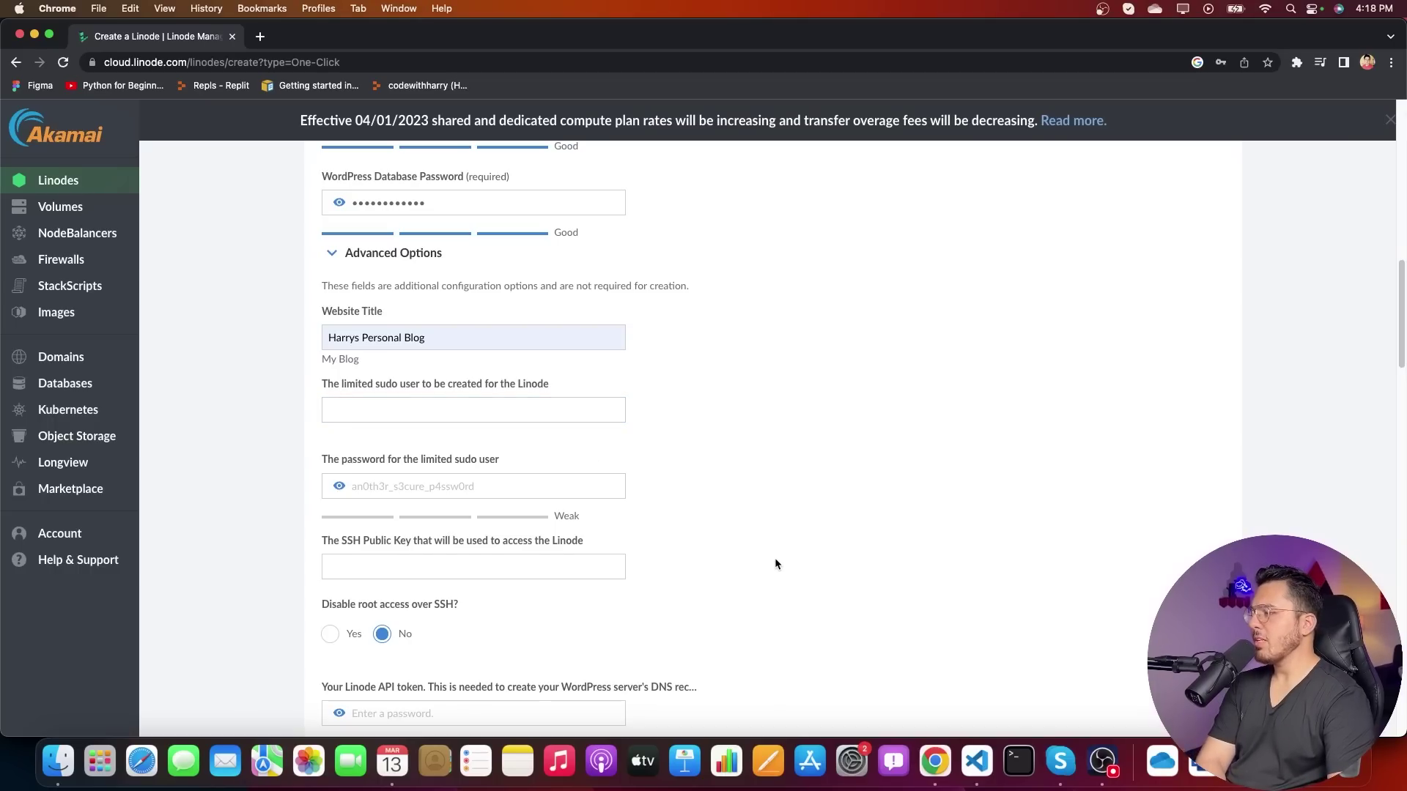
- Select Ubuntu 22.04 LTS as the image for the Linode
{"action": "scroll", "coordinate": [771, 563], "scroll_direction": "down", "scroll_amount": 1}
{"action": "scroll", "coordinate": [770, 568], "scroll_direction": "down", "scroll_amount": 5}
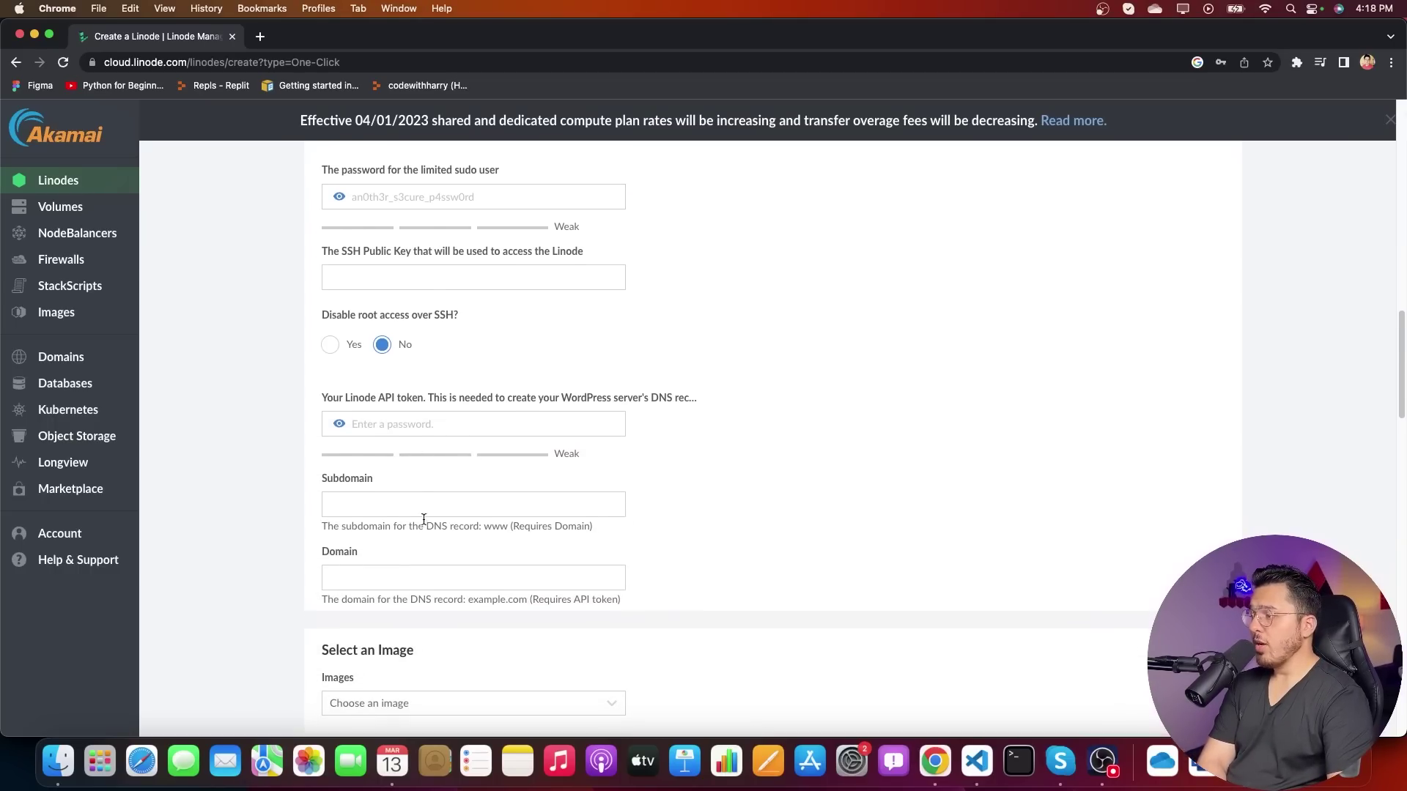
{"action": "scroll", "coordinate": [423, 518], "scroll_direction": "down", "scroll_amount": 6}
{"action": "left_click", "coordinate": [410, 264]}
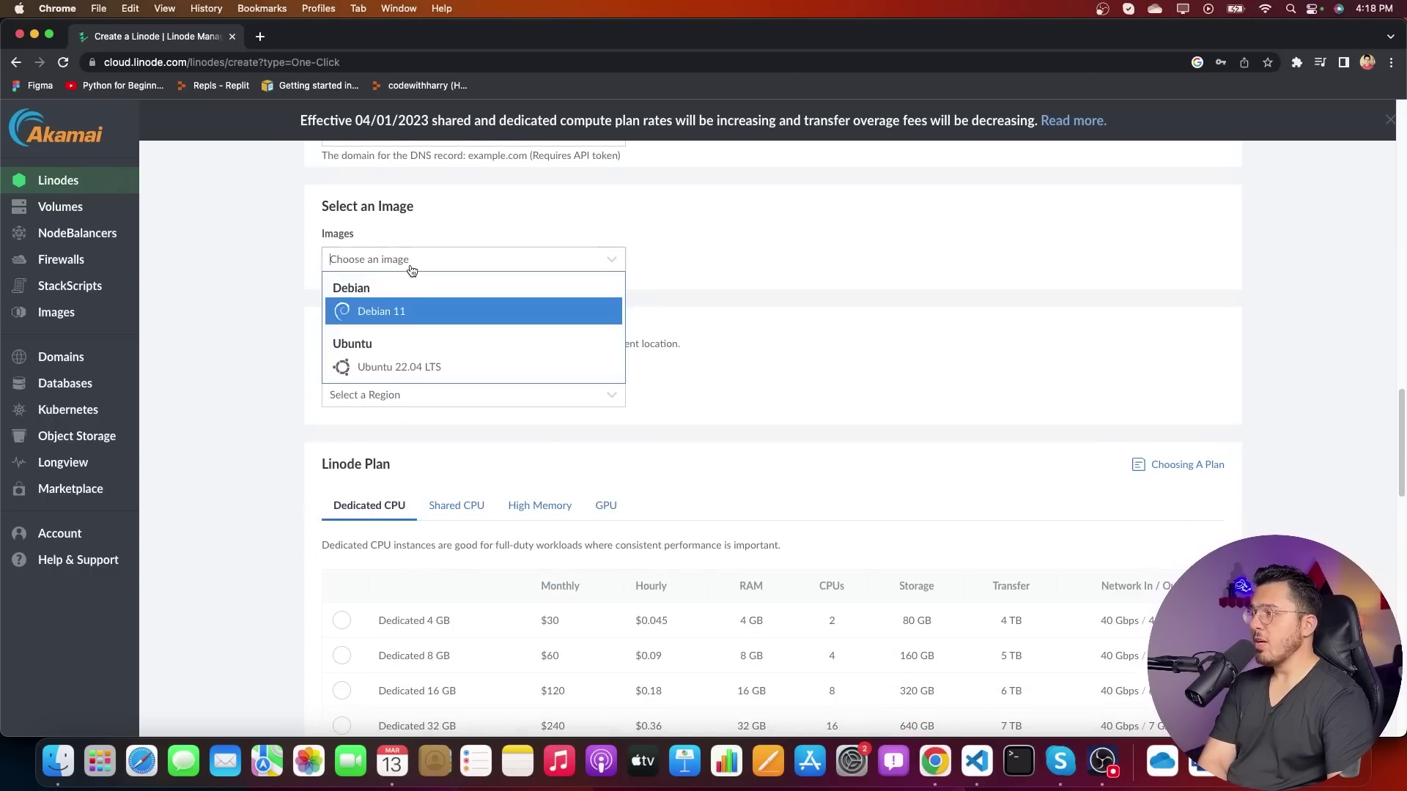
{"action": "left_click", "coordinate": [381, 366]}
- Compare the Dedicated CPU and Shared CPU plans and select the Dedicated 16 GB plan
{"action": "scroll", "coordinate": [463, 575], "scroll_direction": "down", "scroll_amount": 2}
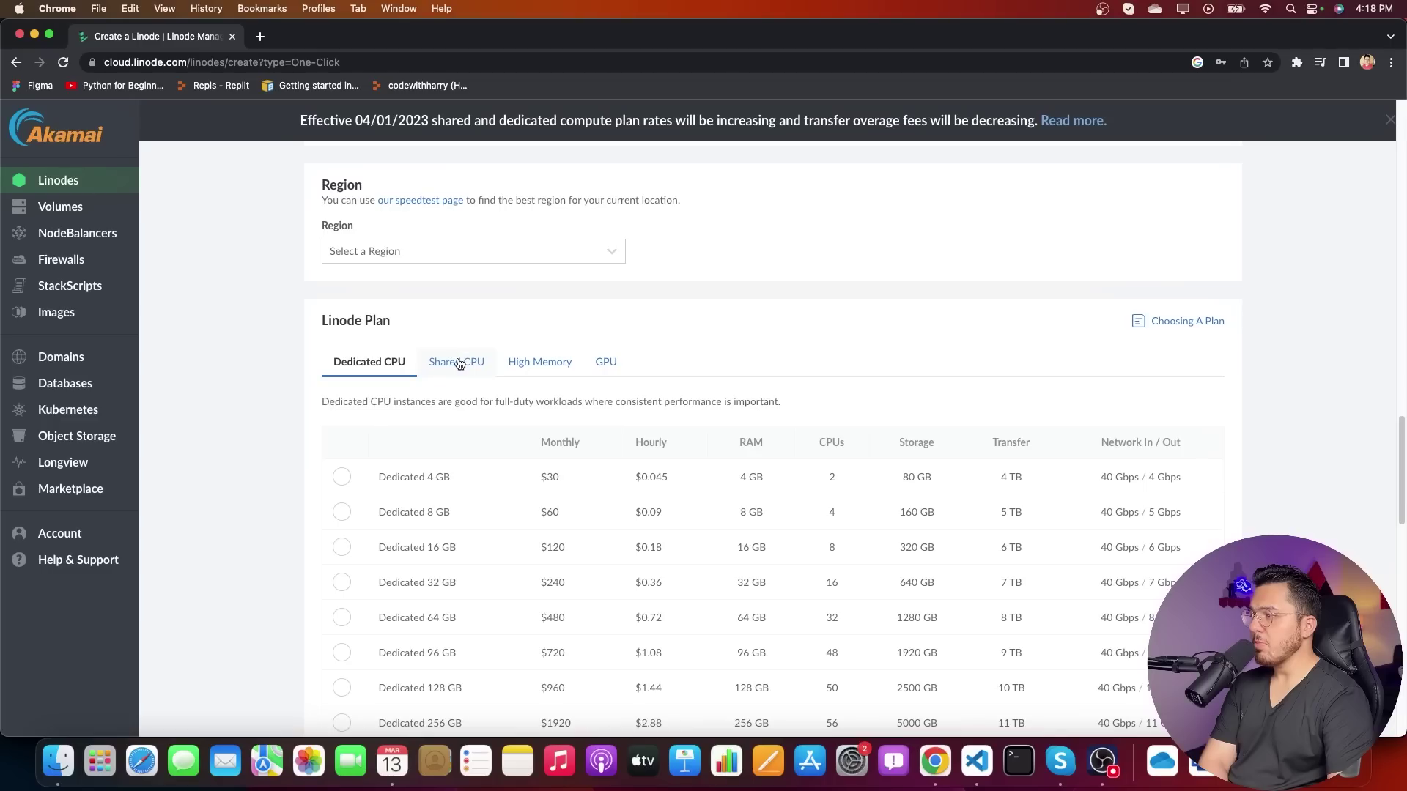
{"action": "left_click", "coordinate": [376, 553]}
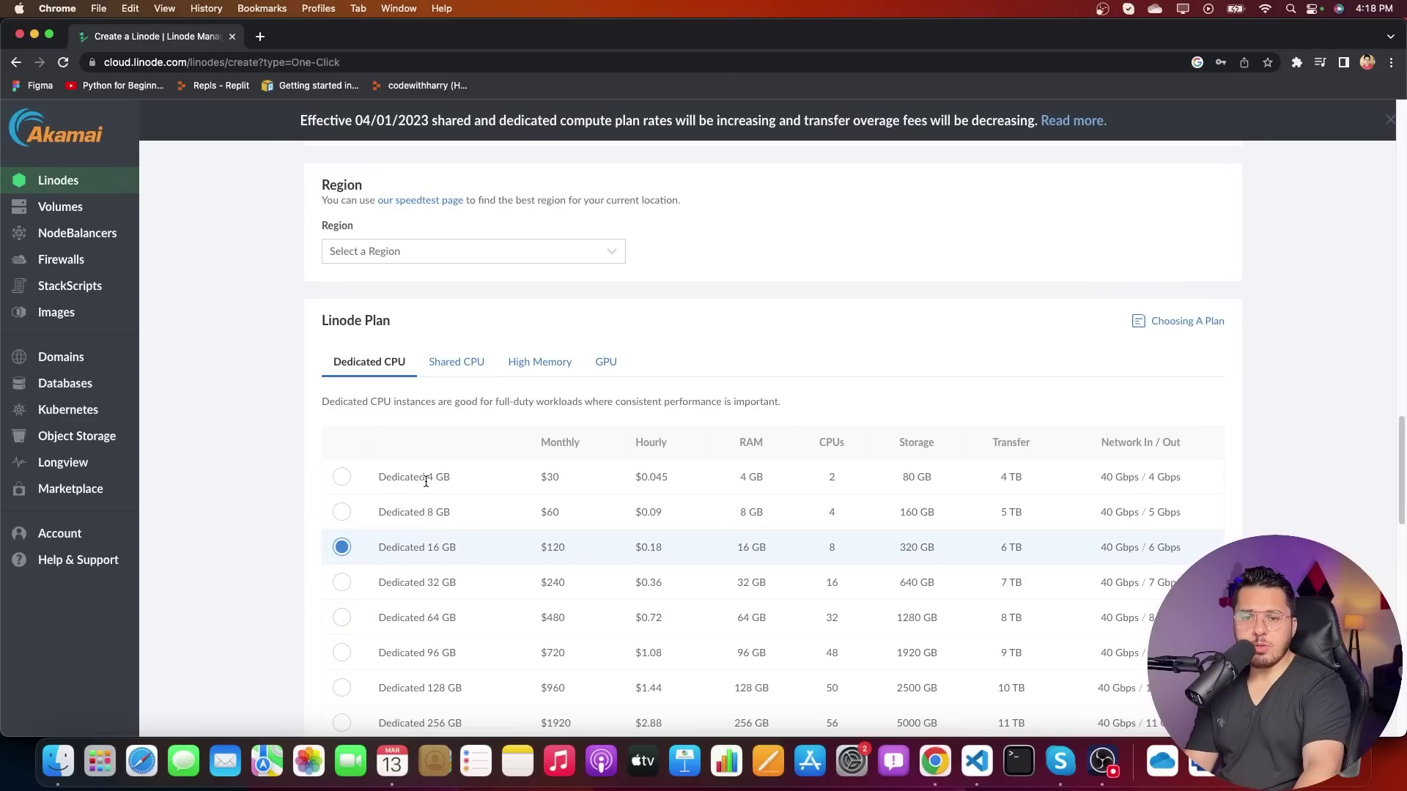
{"action": "left_click", "coordinate": [457, 368]}
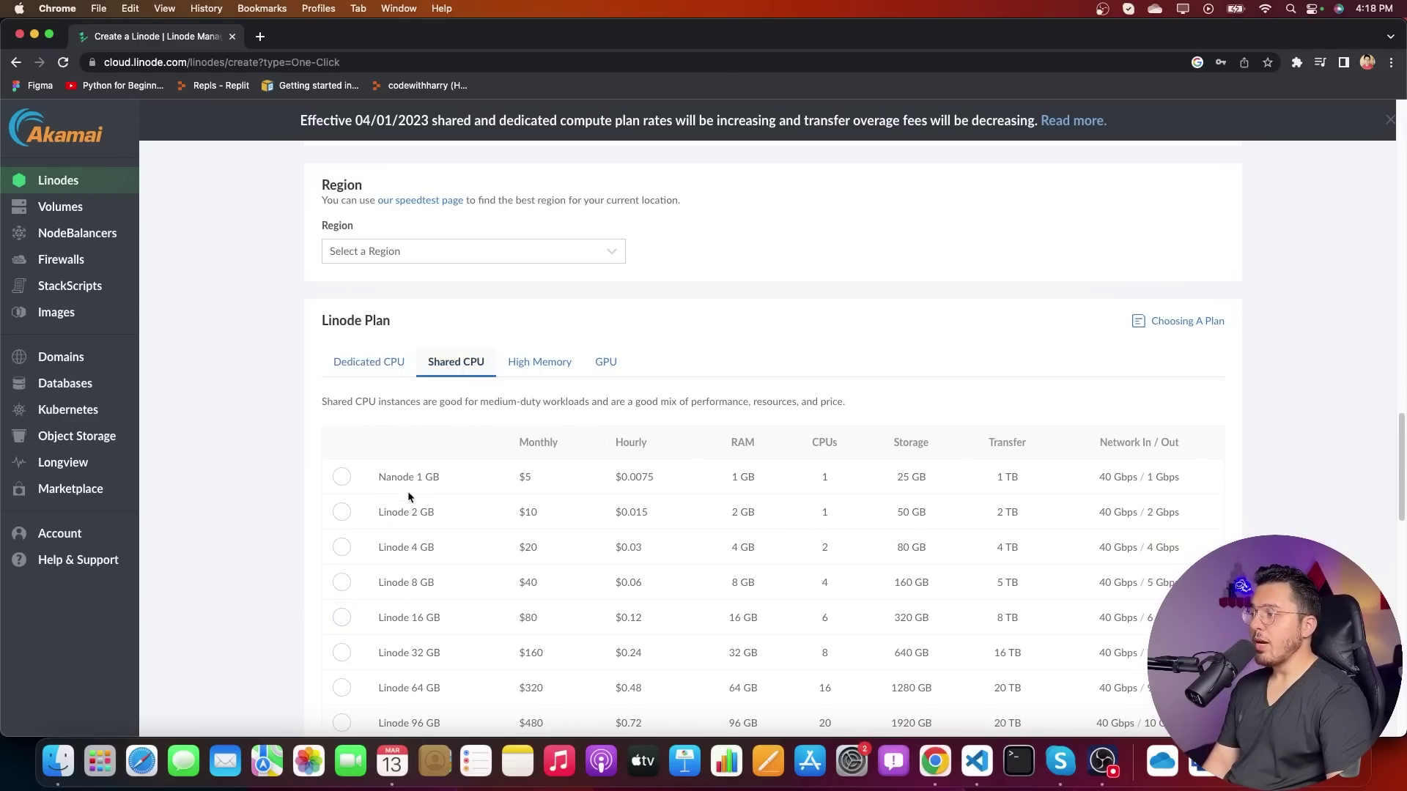
{"action": "left_click", "coordinate": [533, 509]}
{"action": "left_click", "coordinate": [528, 476]}
{"action": "left_click", "coordinate": [376, 368]}
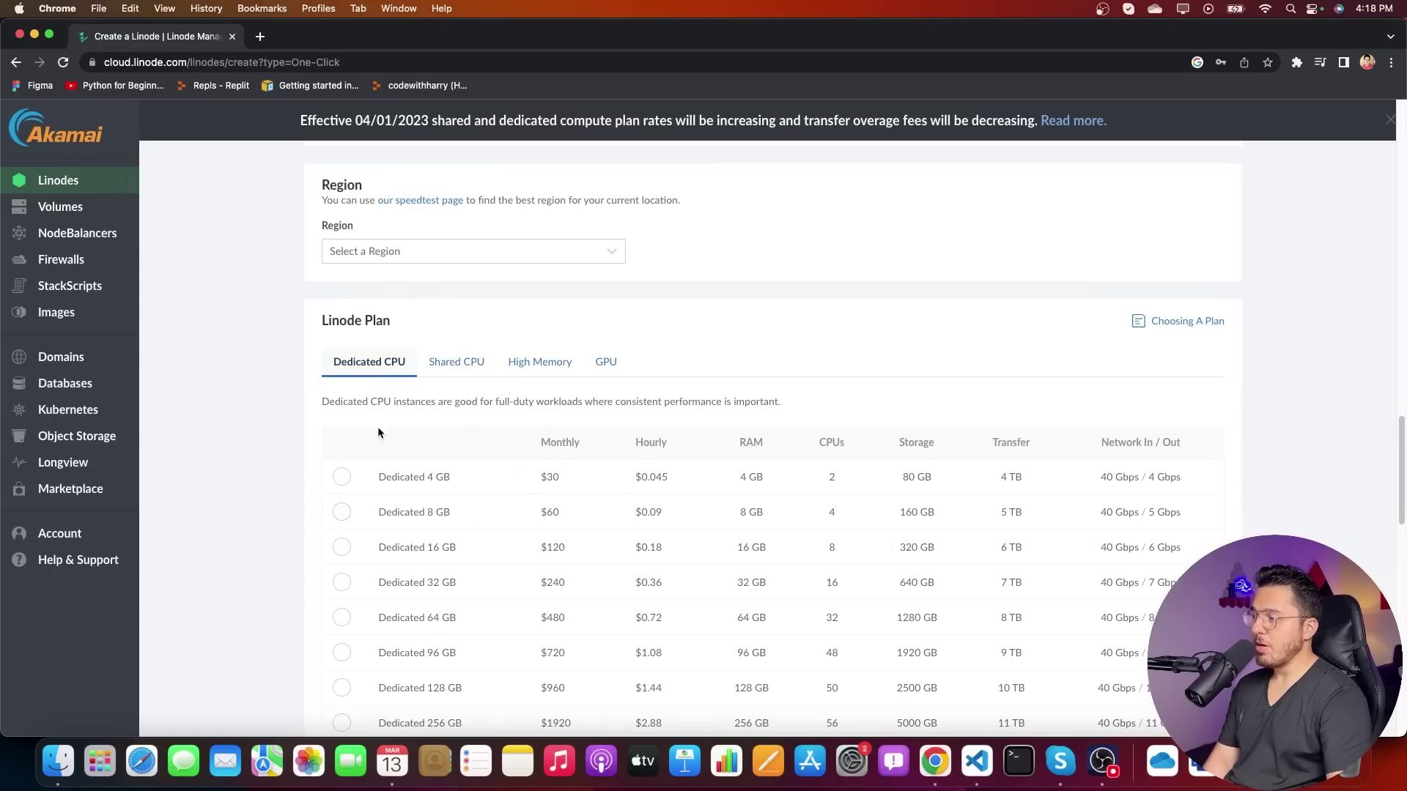
{"action": "left_click", "coordinate": [346, 550]}
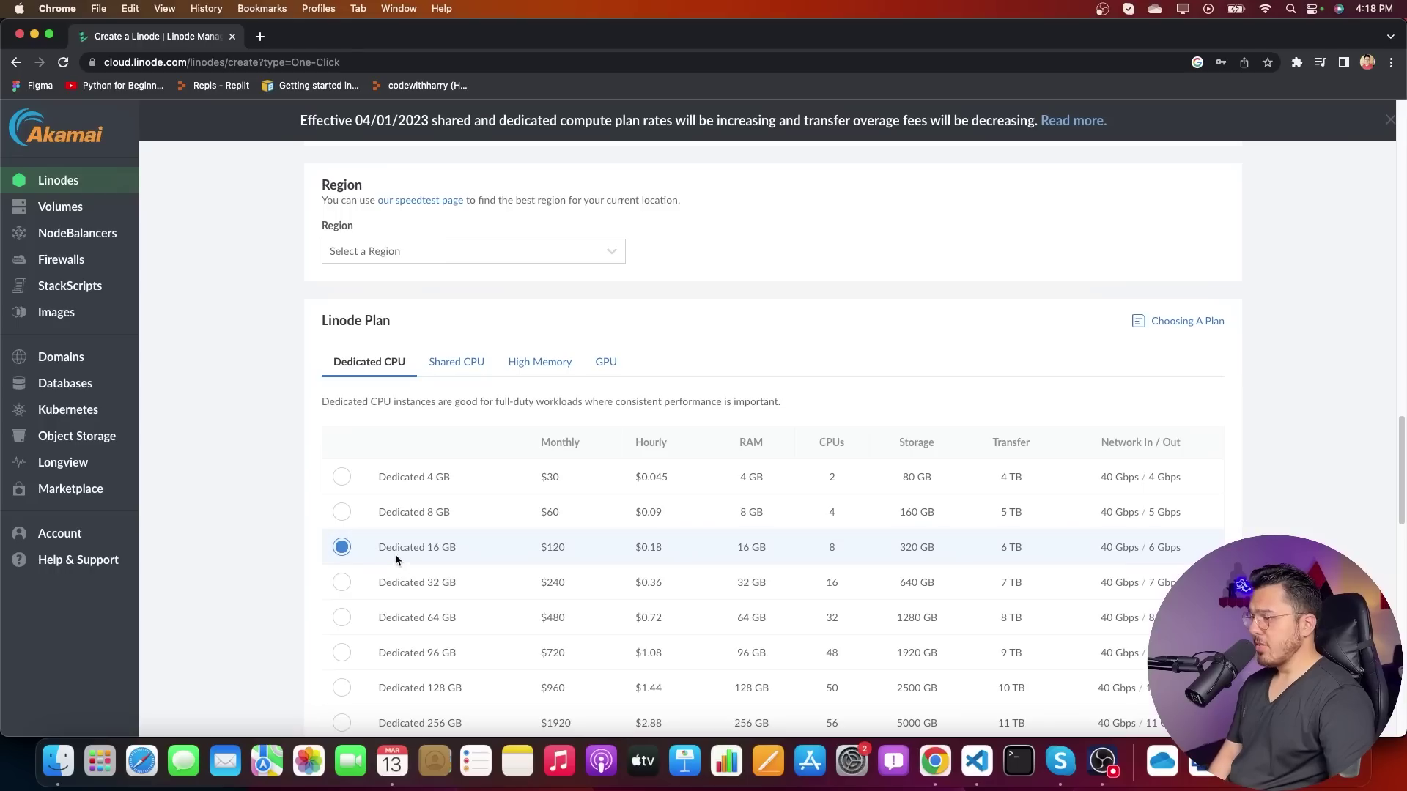
- Enter the root password for the Linode
{"action": "scroll", "coordinate": [337, 564], "scroll_direction": "down", "scroll_amount": 6}
{"action": "scroll", "coordinate": [643, 600], "scroll_direction": "down", "scroll_amount": 3}
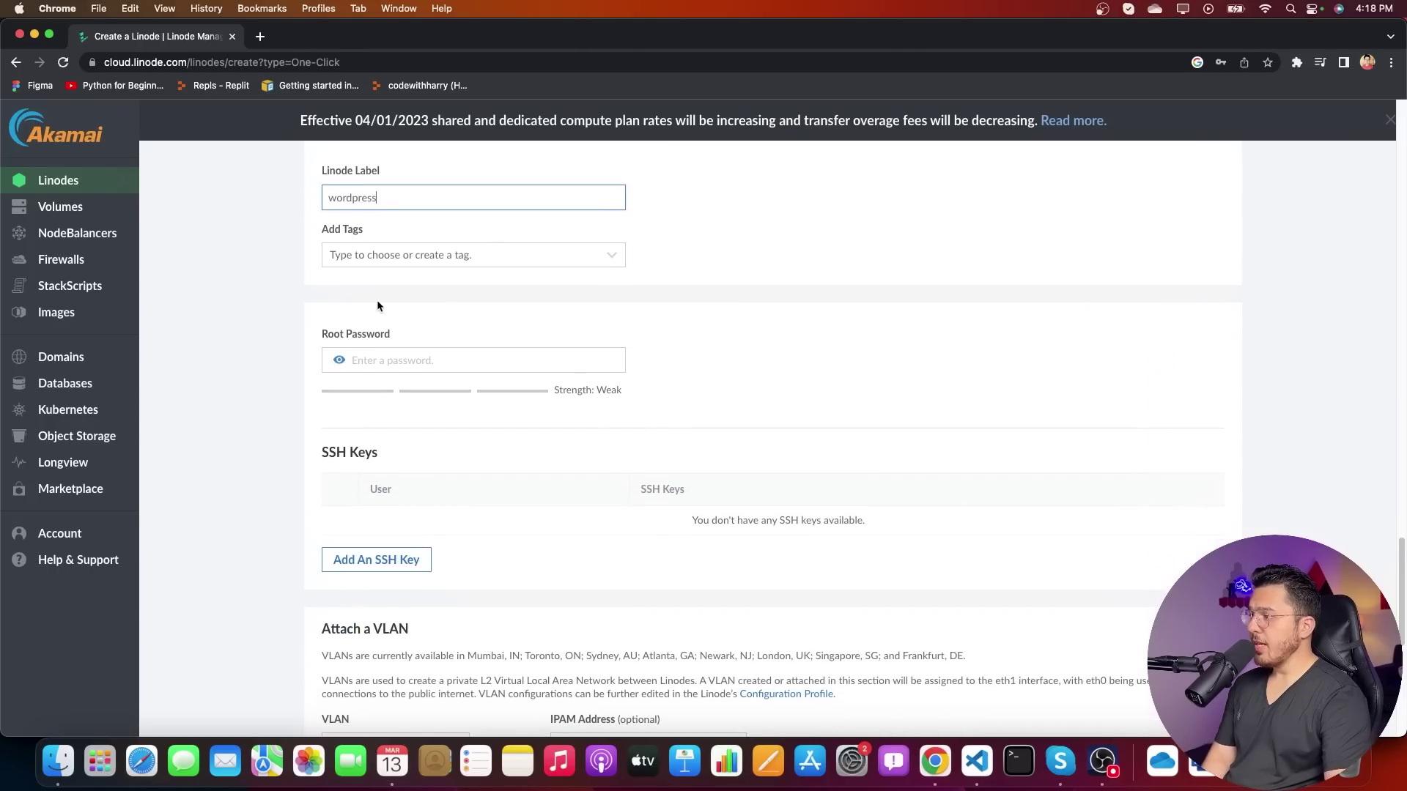
{"action": "left_click", "coordinate": [414, 359]}
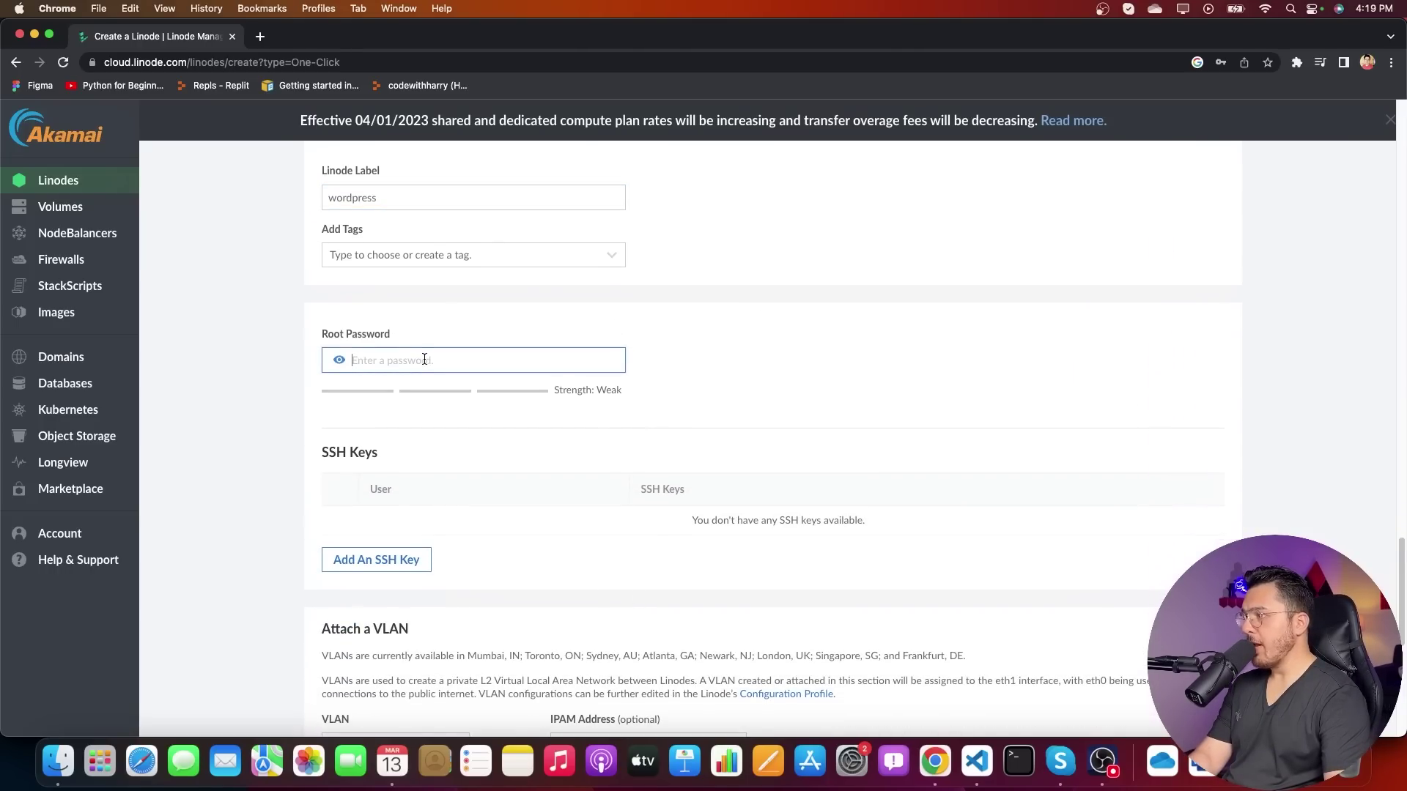
{"action": "key", "text": "super+v"}
- Try to create the Linode without VLAN, backups or private IP
{"action": "scroll", "coordinate": [657, 524], "scroll_direction": "down", "scroll_amount": 2}
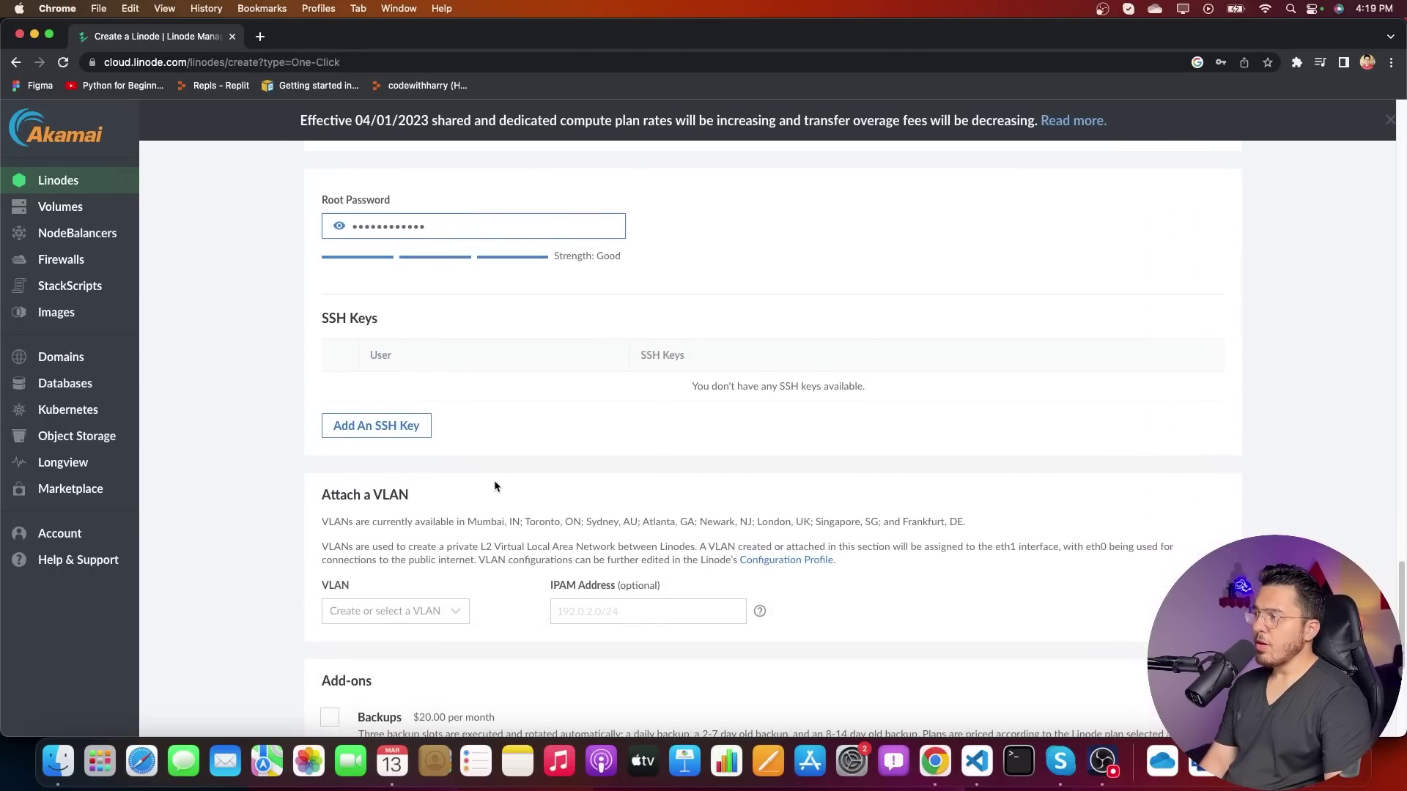
{"action": "scroll", "coordinate": [494, 486], "scroll_direction": "down", "scroll_amount": 5}
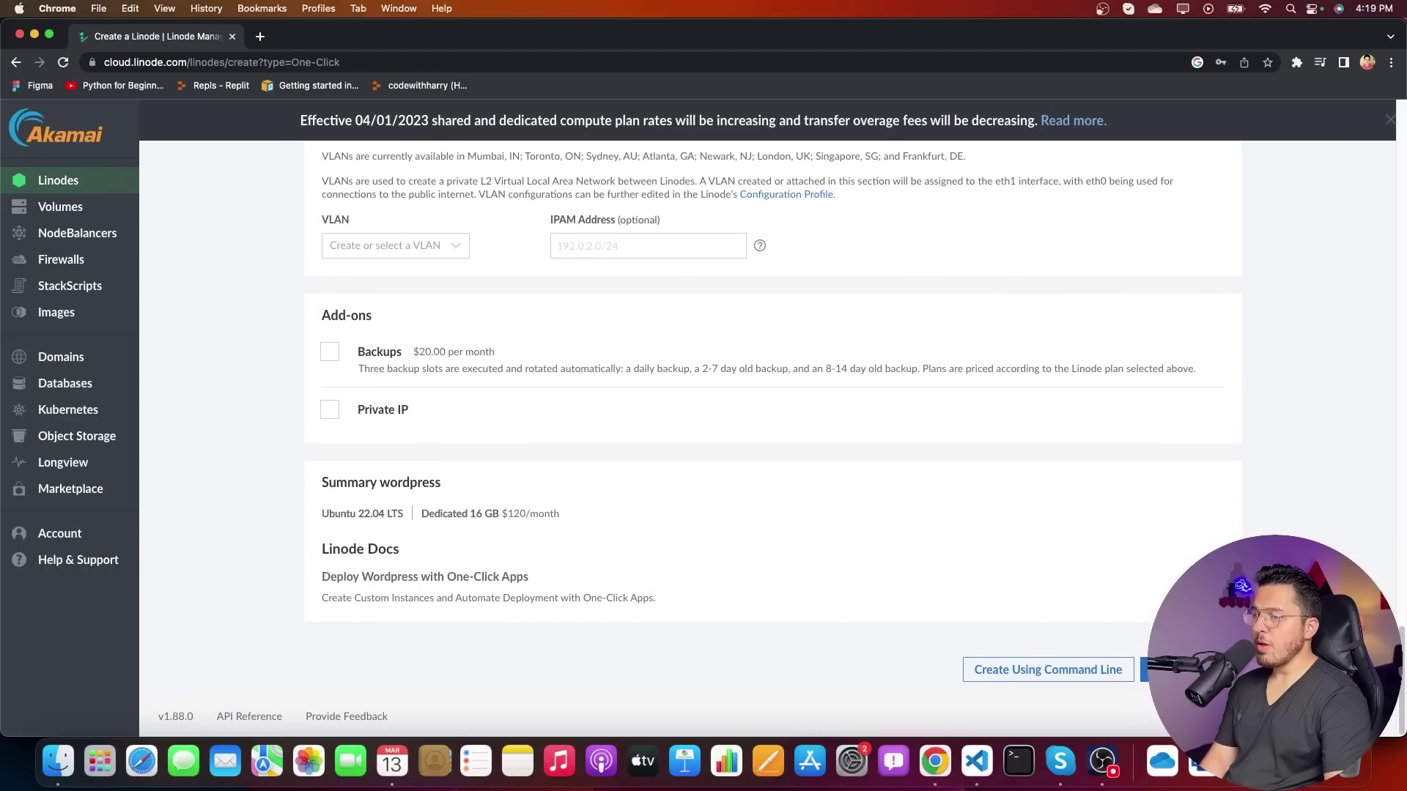
{"action": "left_click", "coordinate": [1165, 669]}
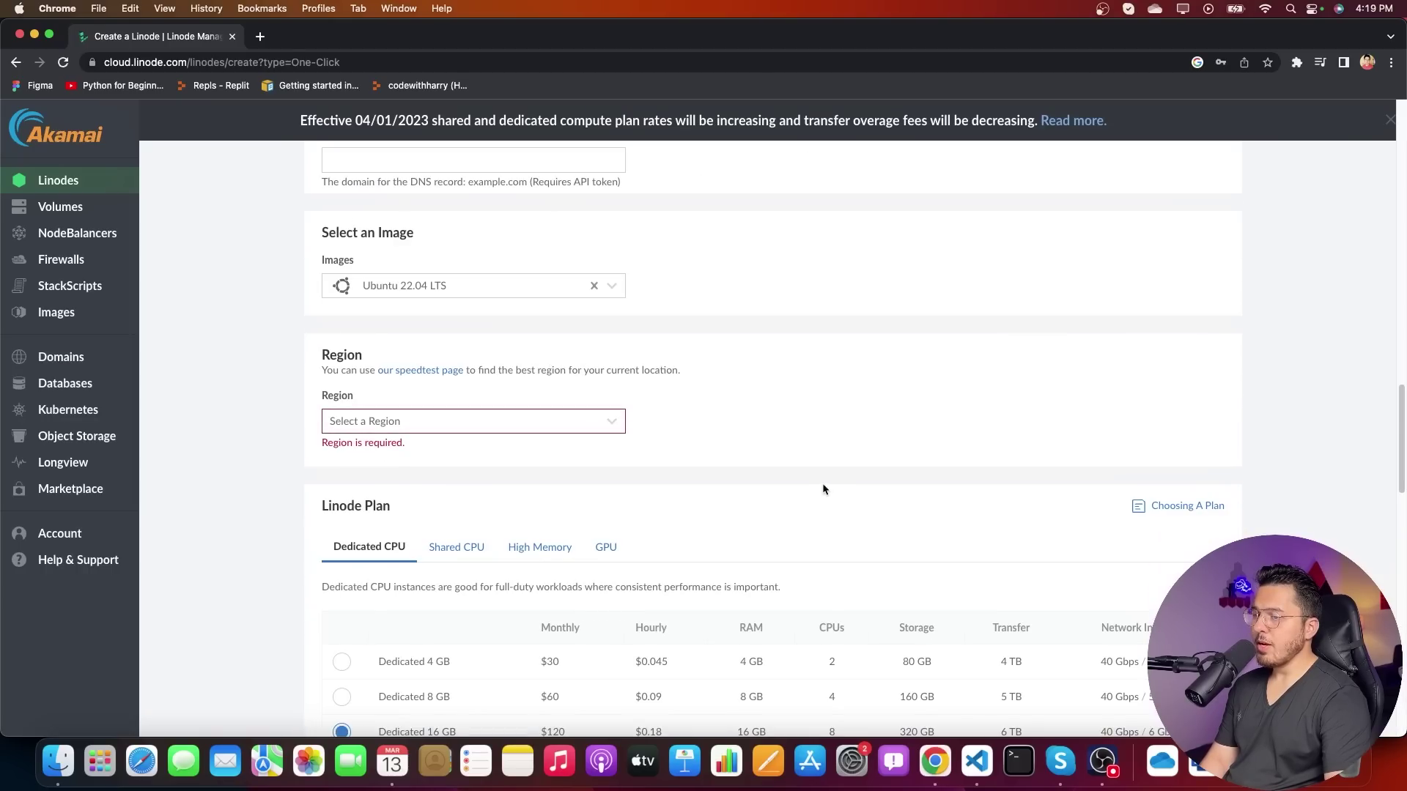
- Set the Linode's region to Mumbai, IN (ap-west)
{"action": "left_click", "coordinate": [403, 430]}
{"action": "scroll", "coordinate": [392, 607], "scroll_direction": "down", "scroll_amount": 3}
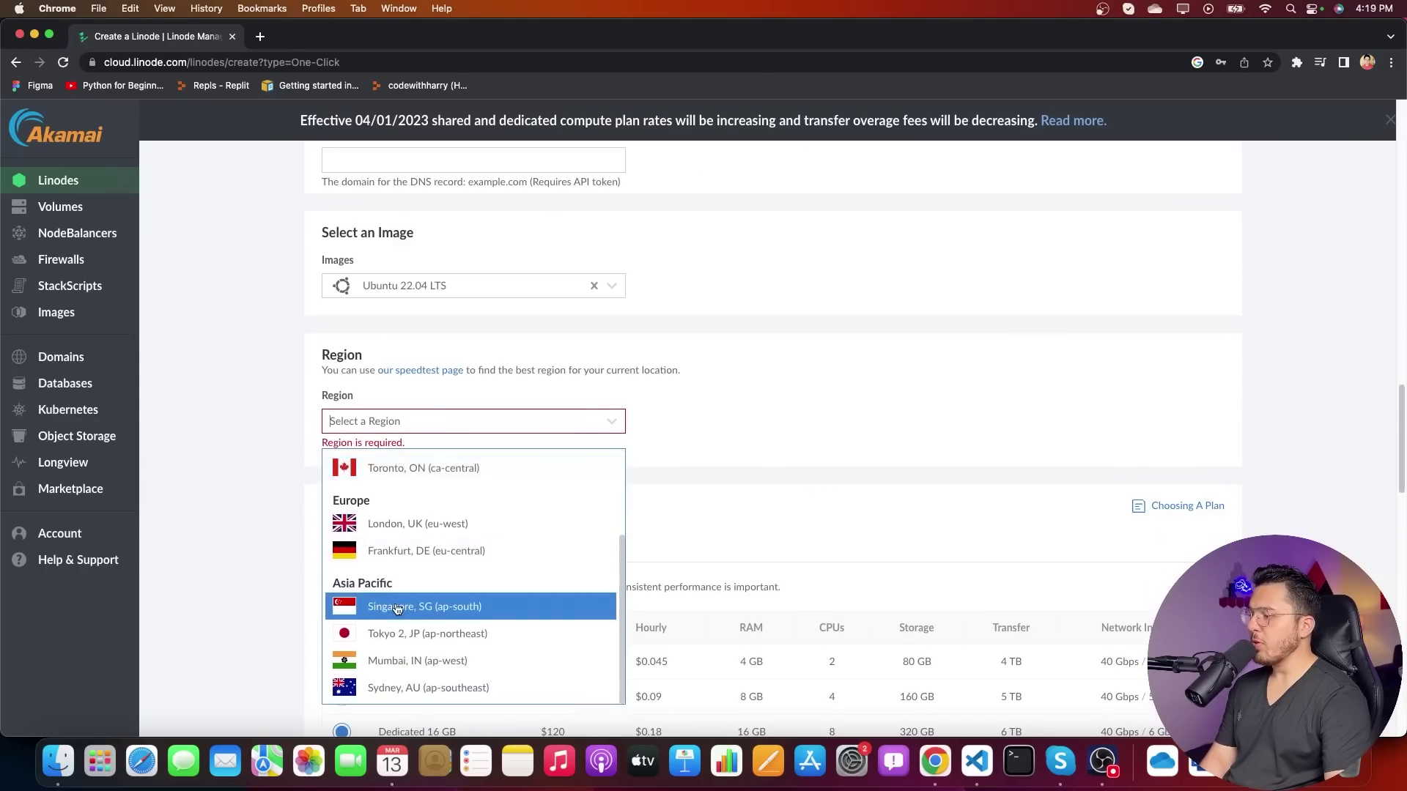
{"action": "left_click", "coordinate": [400, 660]}
{"action": "scroll", "coordinate": [333, 643], "scroll_direction": "down", "scroll_amount": 15}
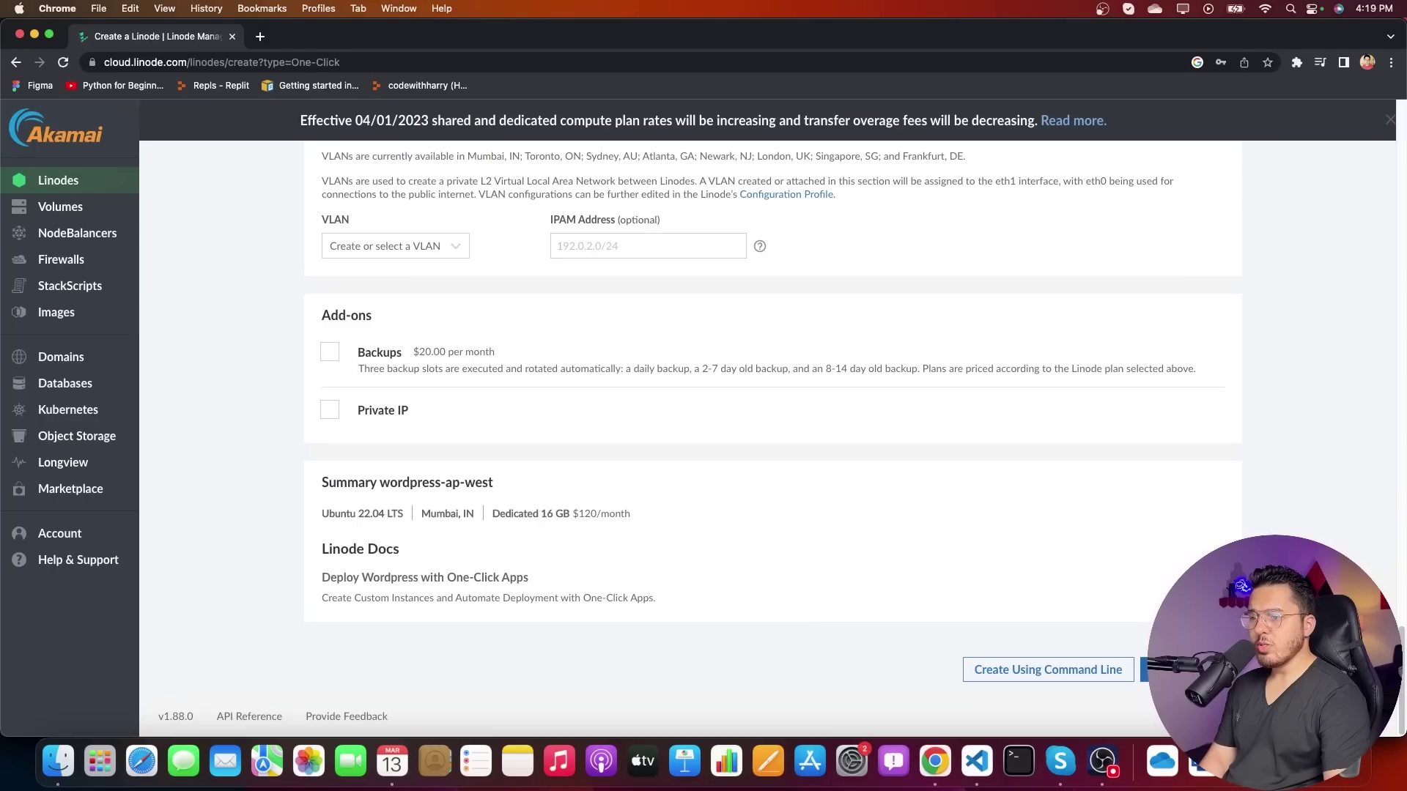
- Create the Linode with the chosen settings and check its provisioning status
{"action": "left_click", "coordinate": [1165, 669]}
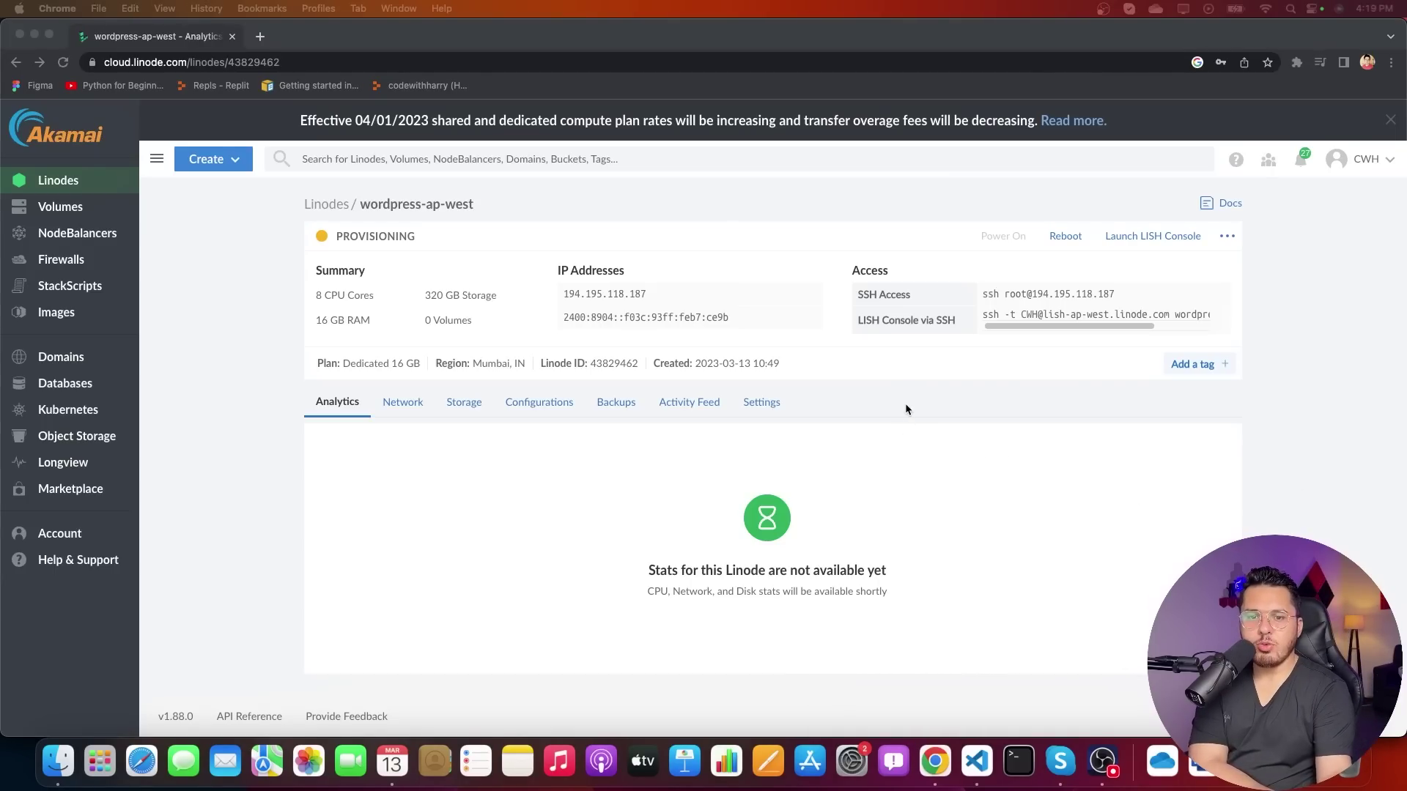
{"action": "left_click", "coordinate": [337, 238]}
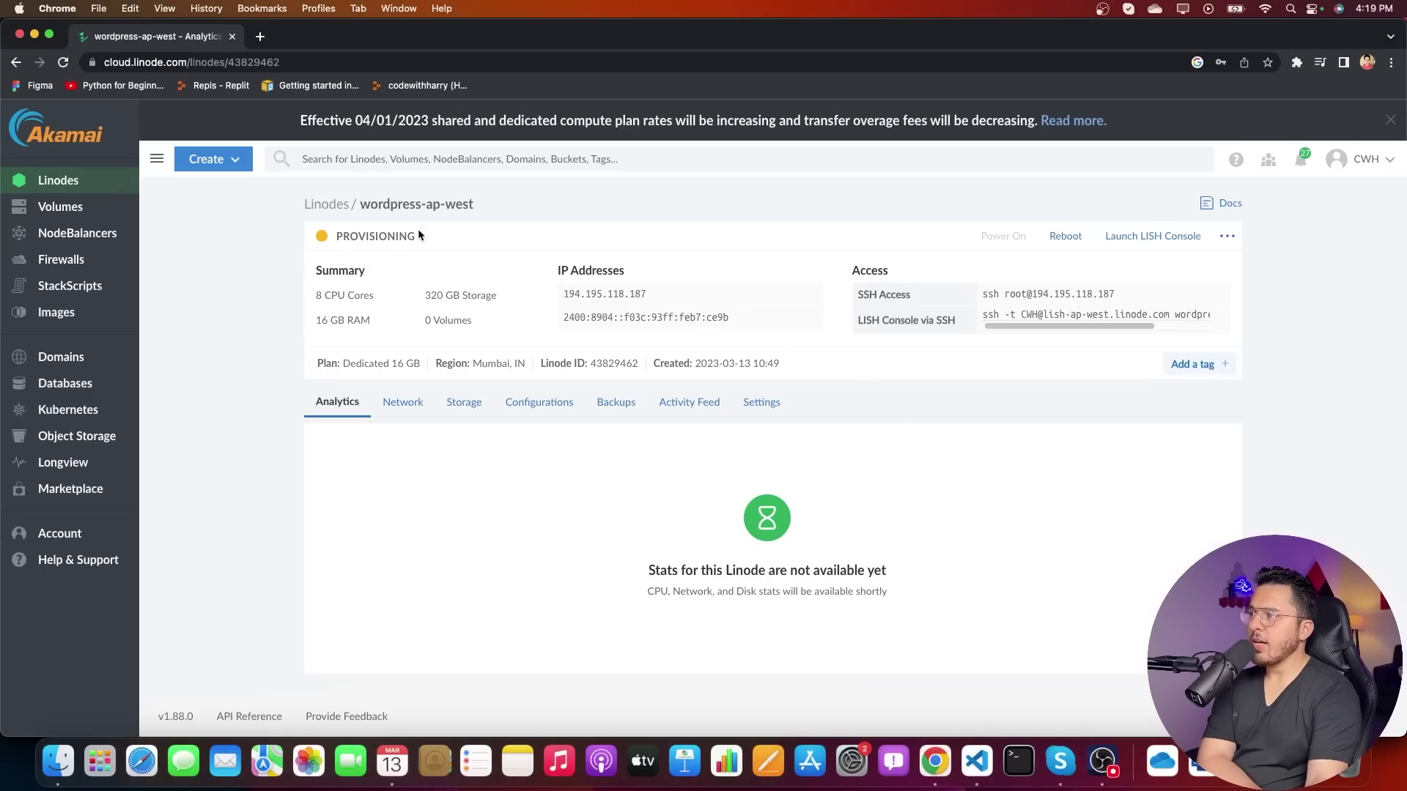
{"action": "left_click_drag", "start_coordinate": [422, 237], "coordinate": [290, 241]}
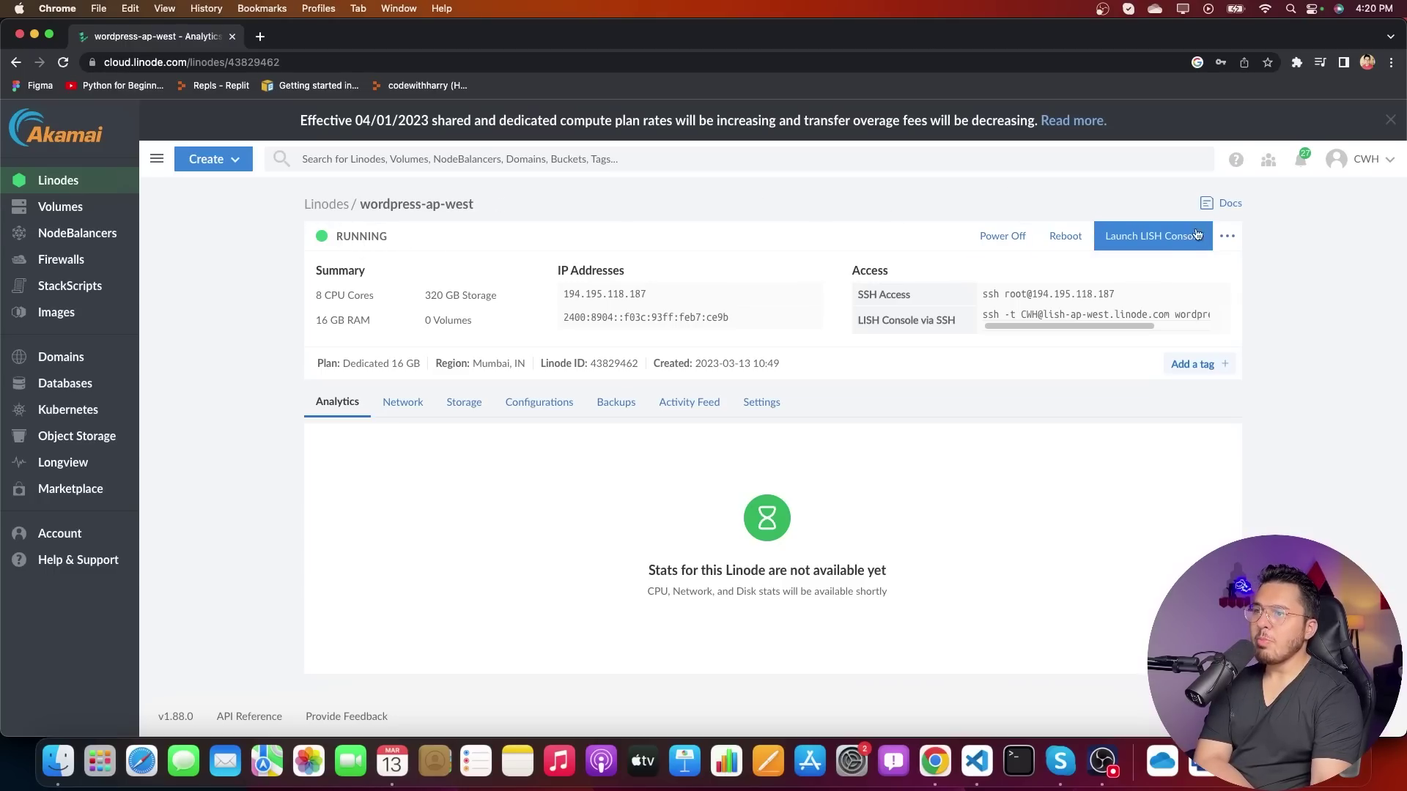
- Launch the LISH console for the Linode and move its window aside to follow the WordPress installation
{"action": "left_click", "coordinate": [1172, 233]}
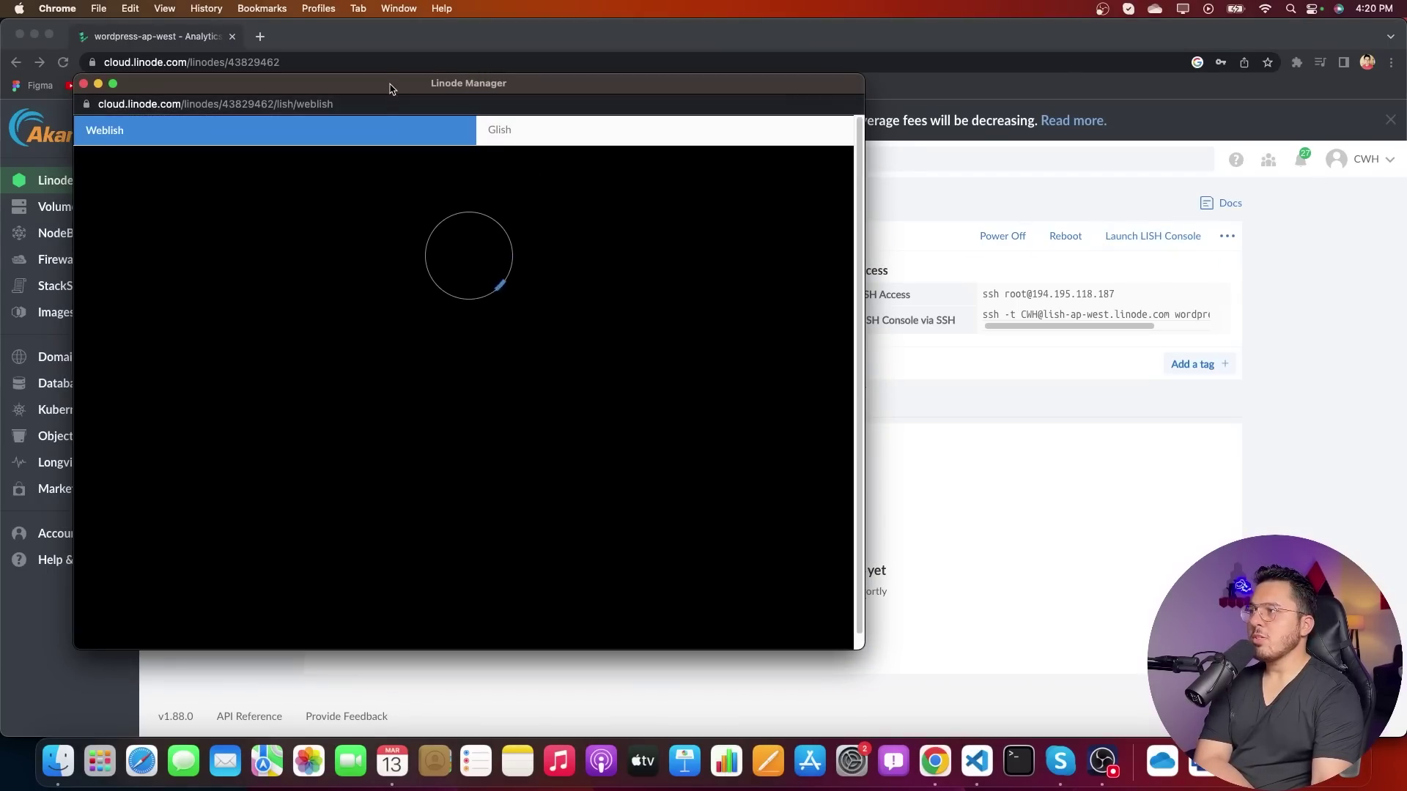
{"action": "left_click_drag", "start_coordinate": [390, 89], "coordinate": [954, 167]}
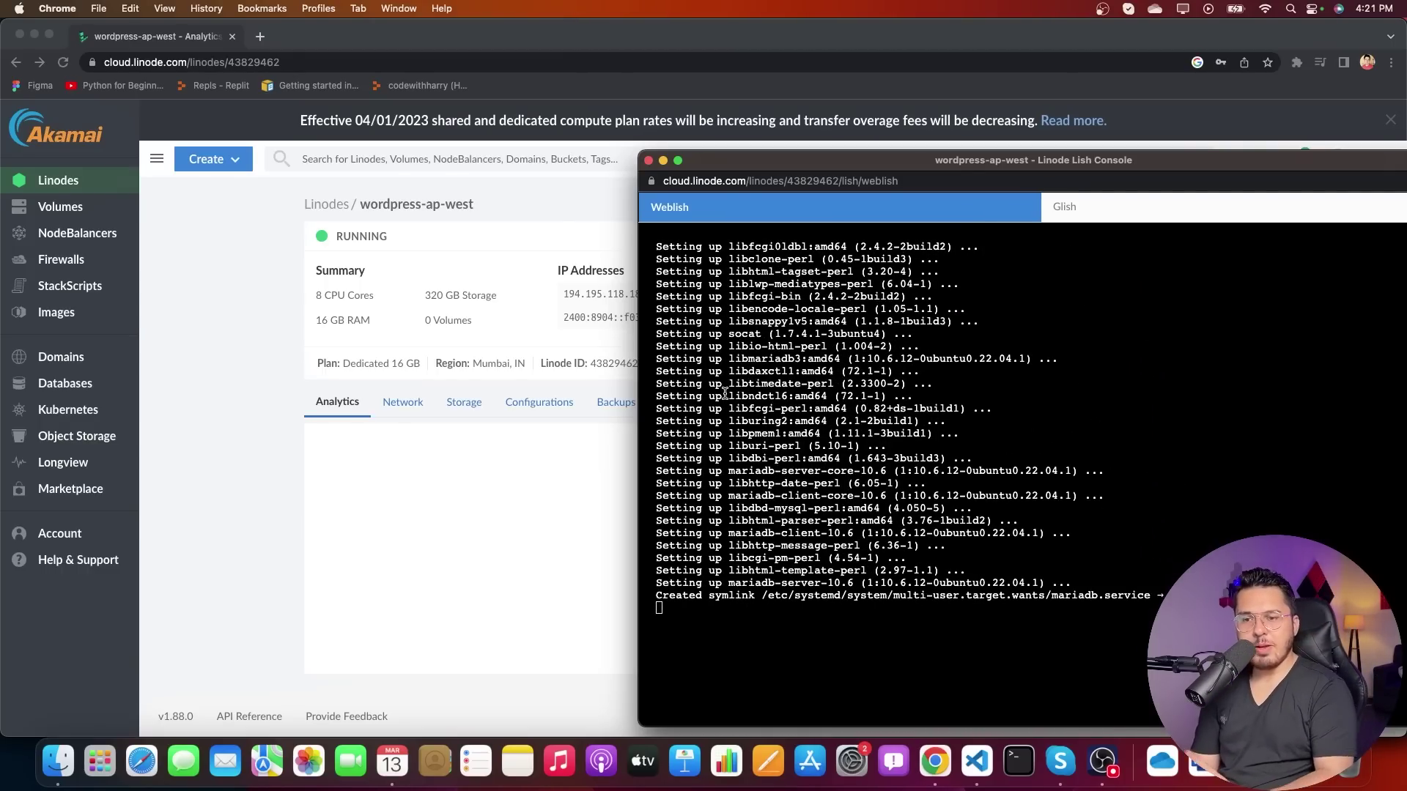
{"action": "left_click_drag", "start_coordinate": [843, 160], "coordinate": [638, 111]}
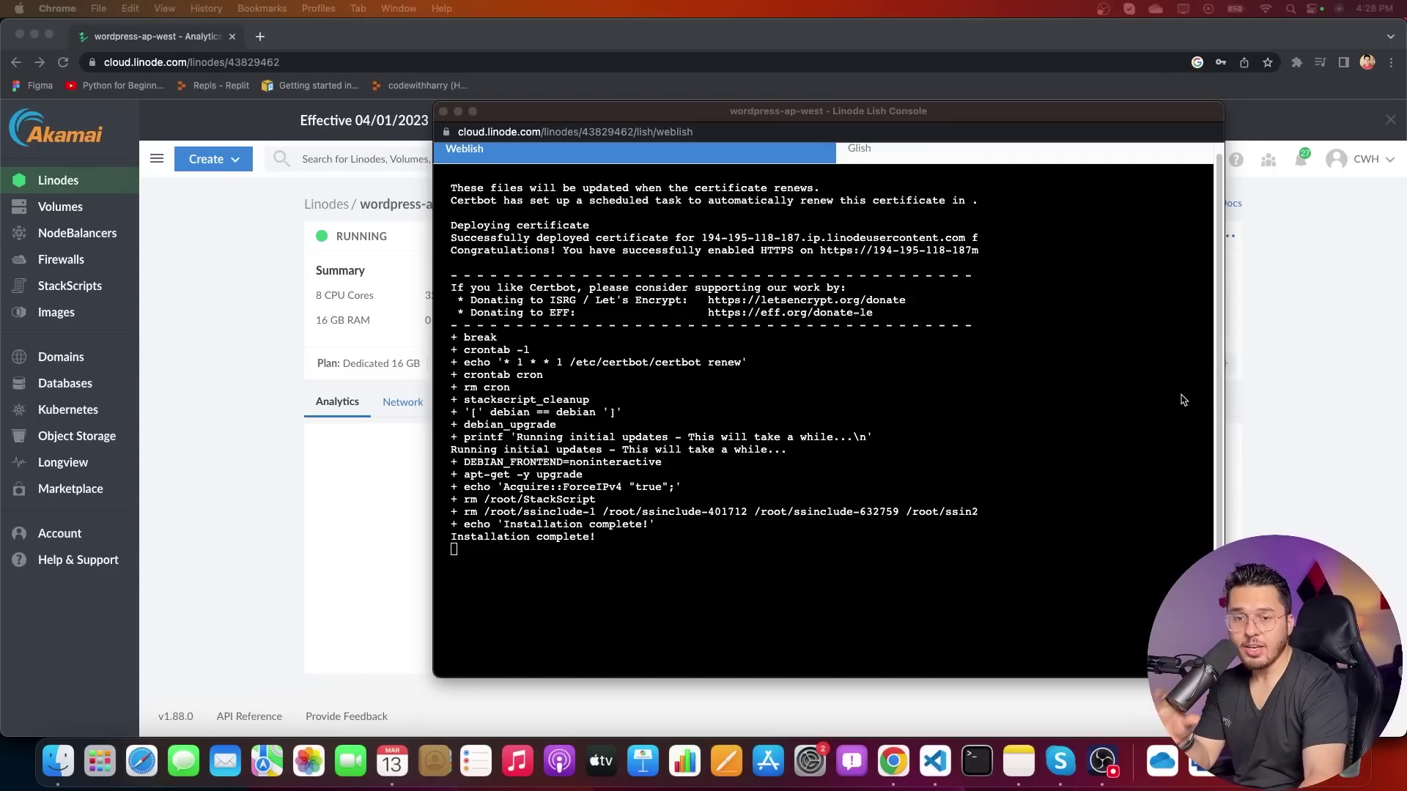
- Copy the Linode's IPv4 address, open it in a new browser tab, and look over the blog's front page
{"action": "left_click", "coordinate": [321, 270]}
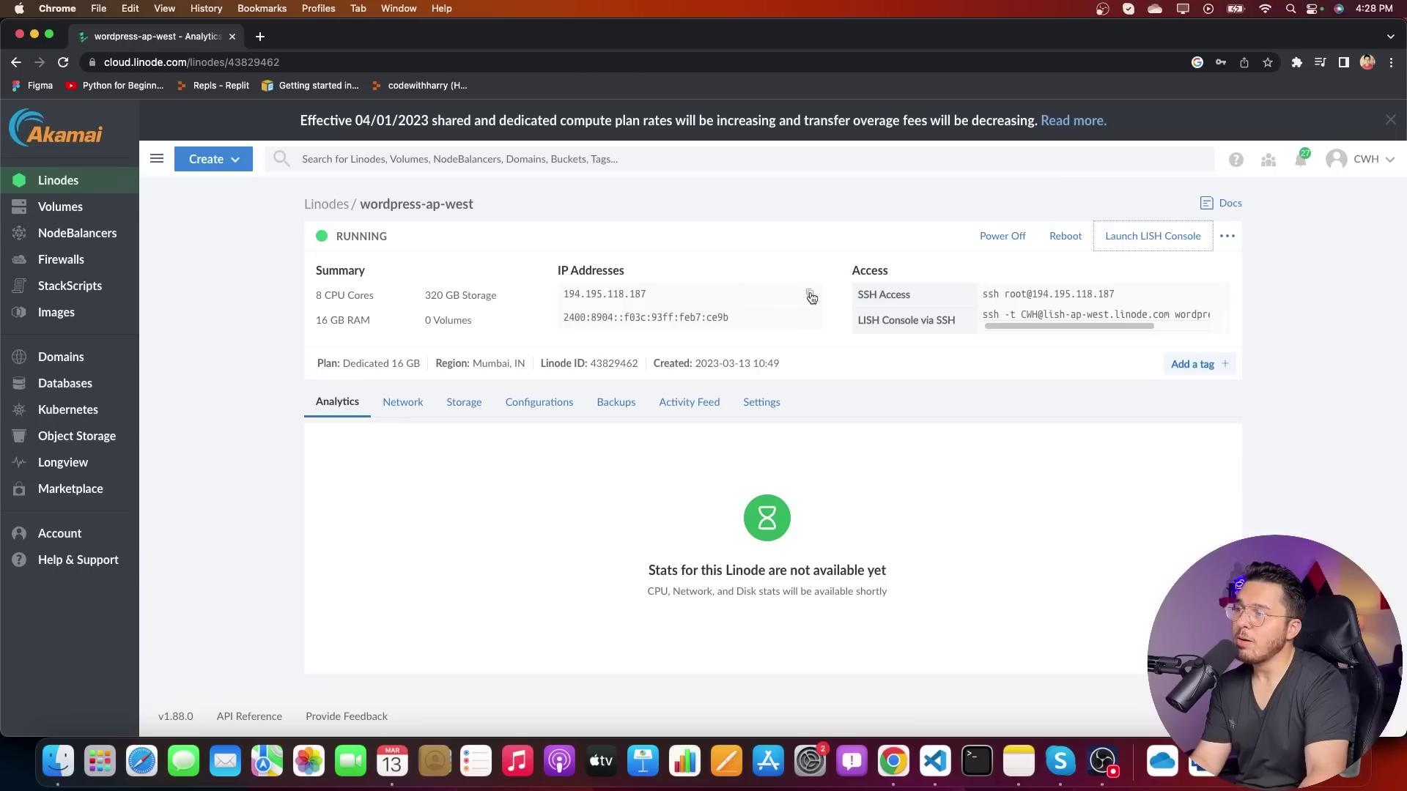
{"action": "left_click", "coordinate": [810, 294]}
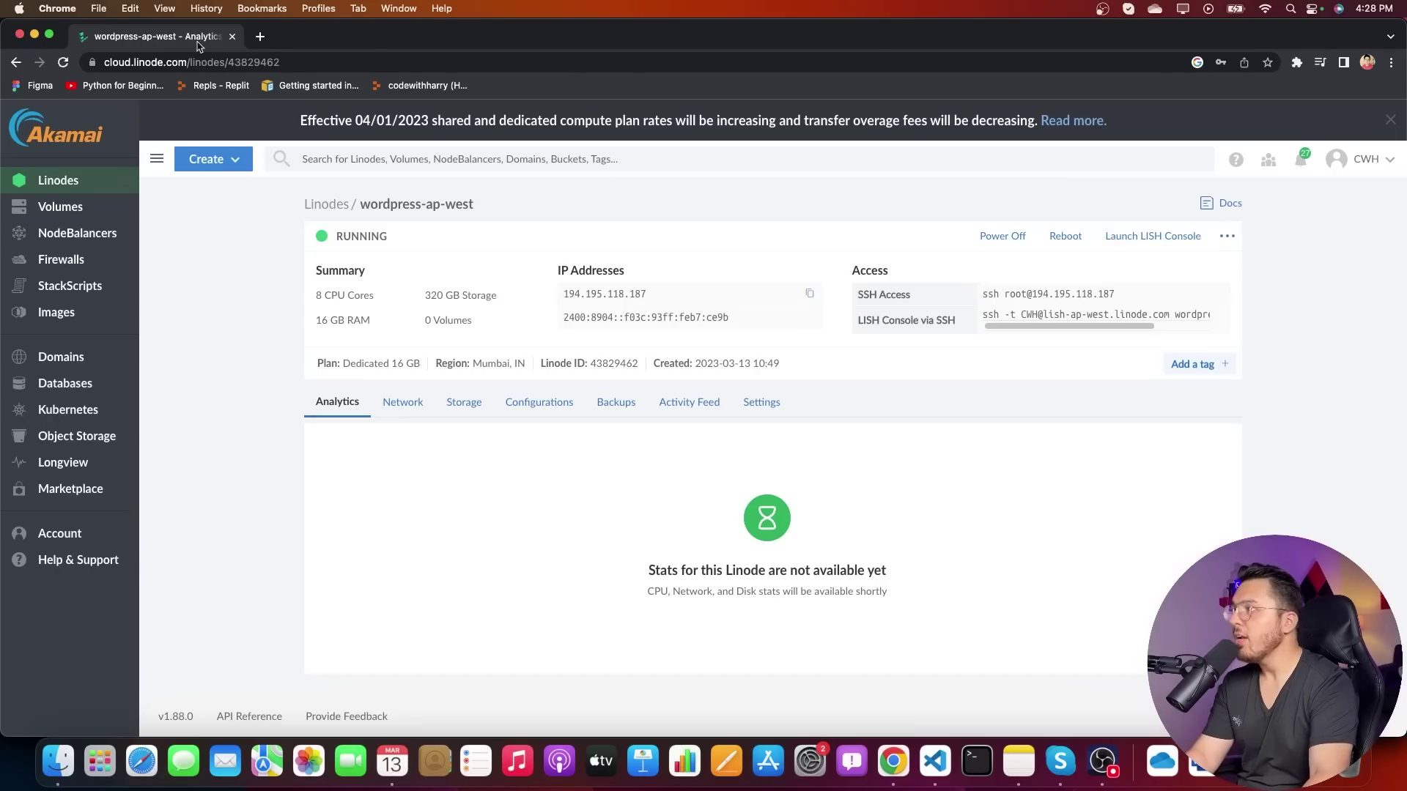
{"action": "left_click", "coordinate": [260, 36]}
{"action": "key", "text": "super+v"}
{"action": "key", "text": "super+space"}
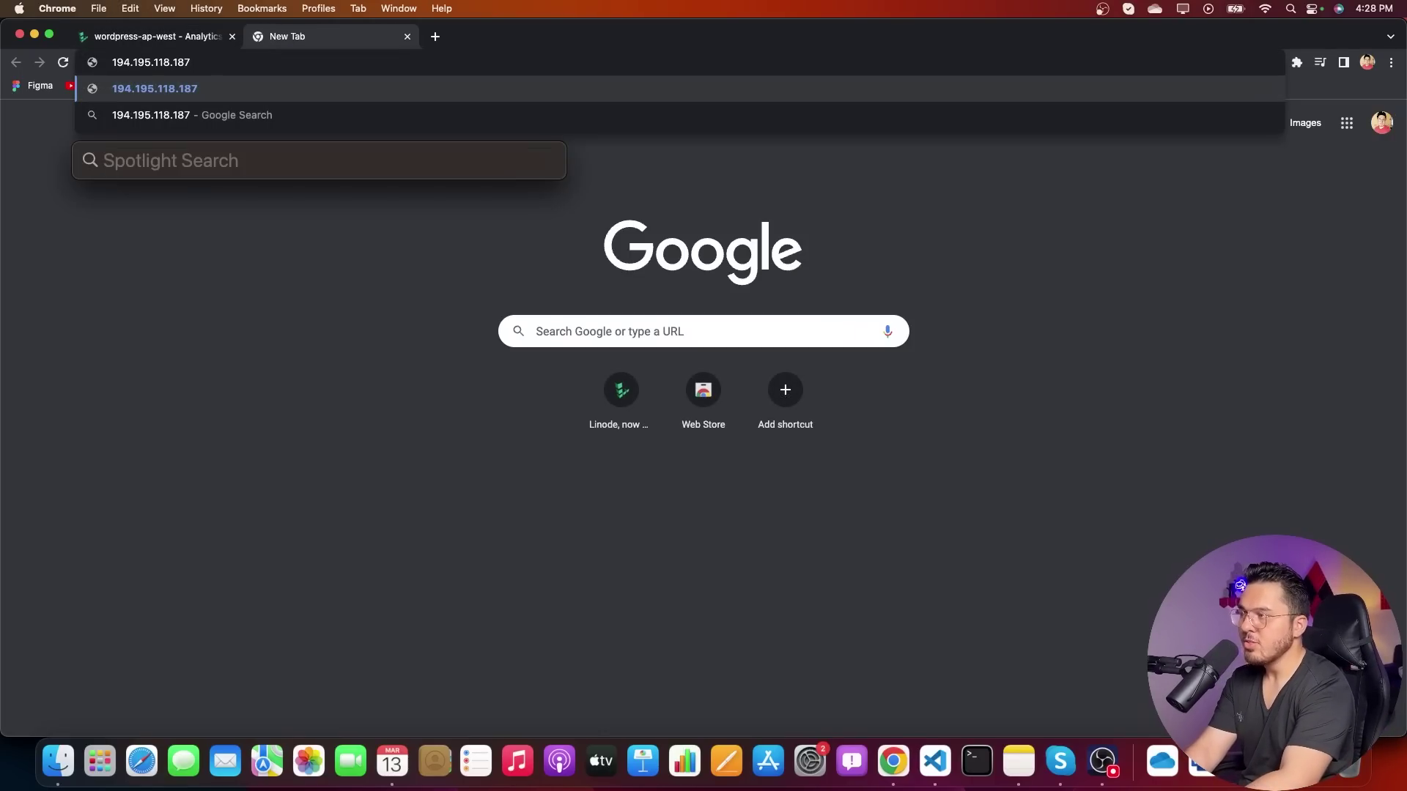
{"action": "key", "text": "Escape"}
{"action": "key", "text": "Return"}
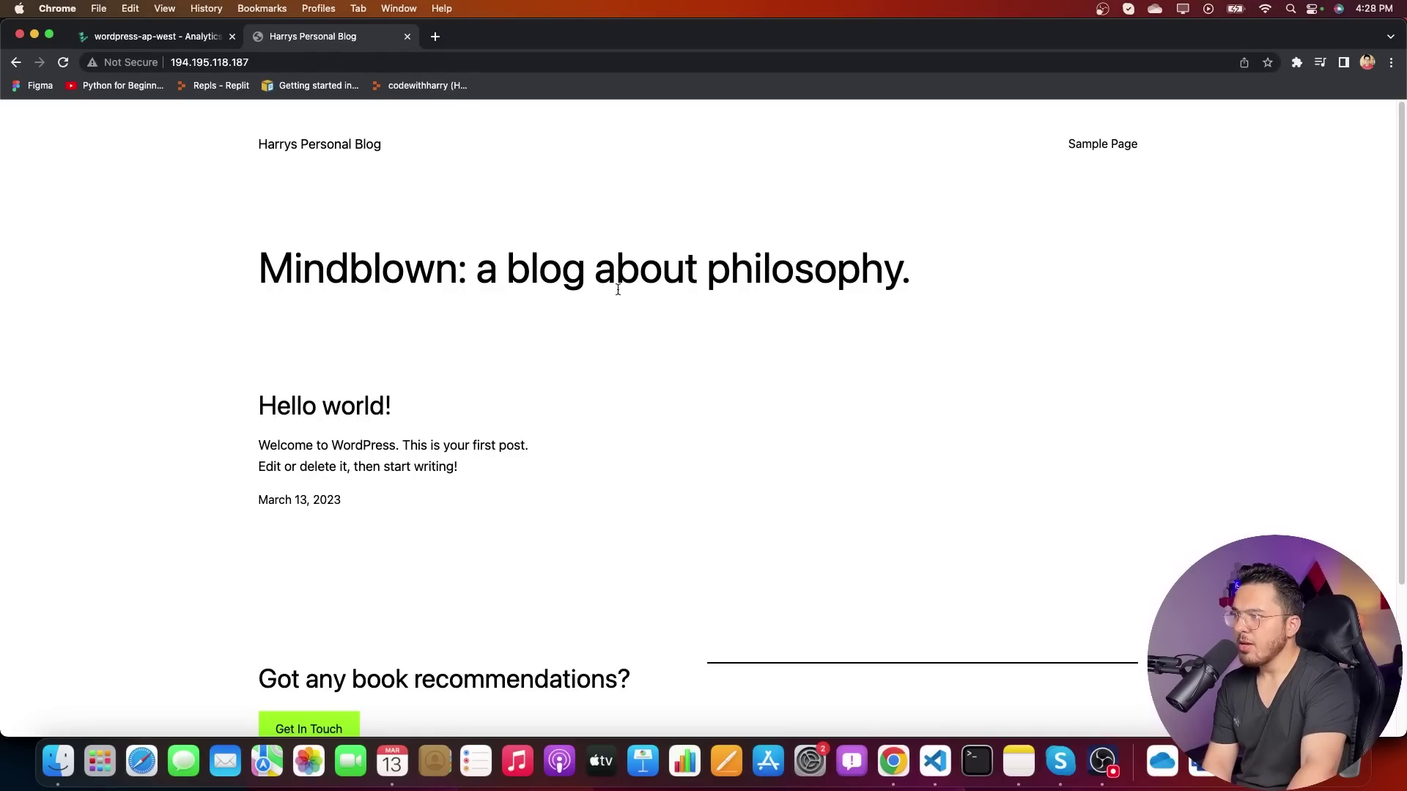
{"action": "scroll", "coordinate": [472, 569], "scroll_direction": "down", "scroll_amount": 5}
{"action": "scroll", "coordinate": [472, 565], "scroll_direction": "up", "scroll_amount": 5}
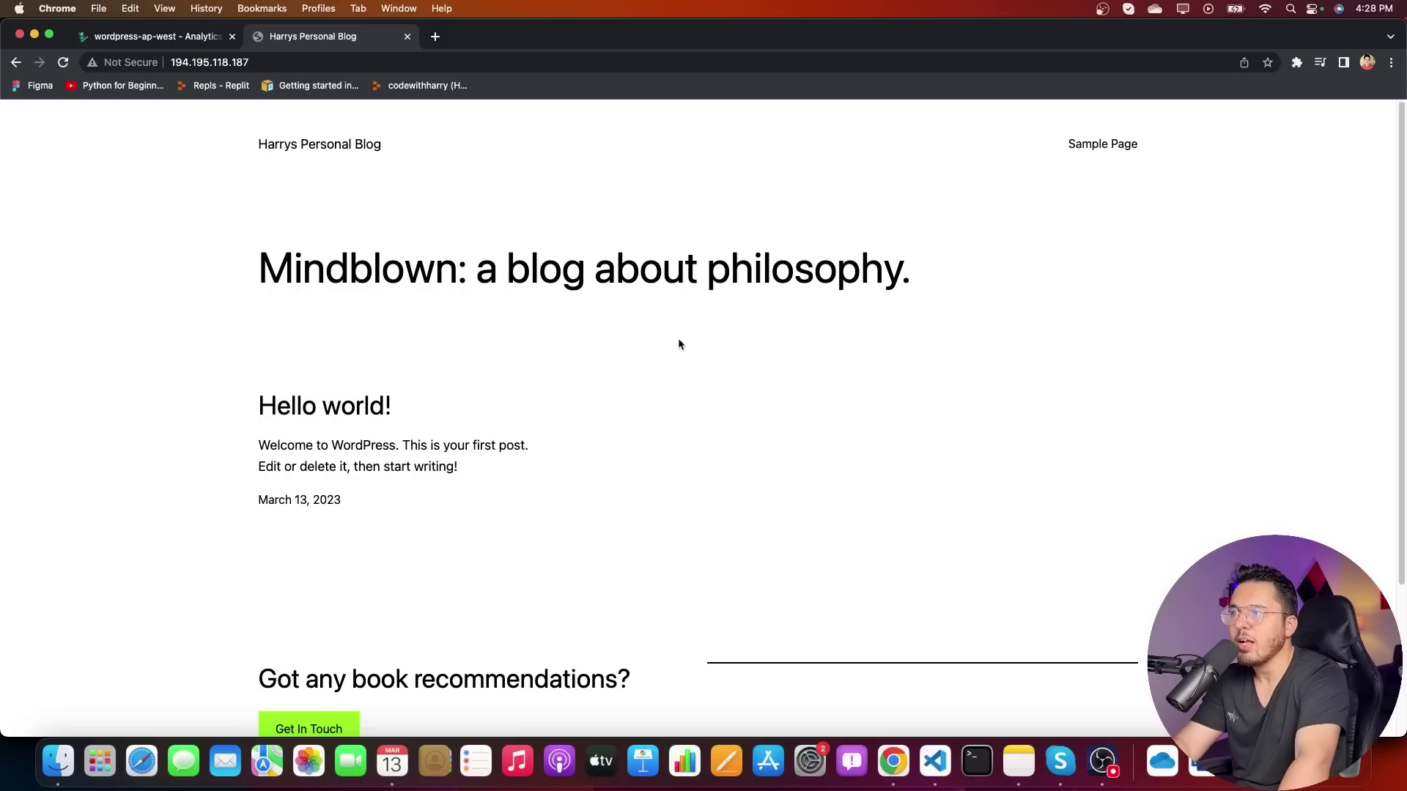
- Open the WordPress admin login page by adding /wp-admin to the site's address
{"action": "left_click", "coordinate": [329, 59]}
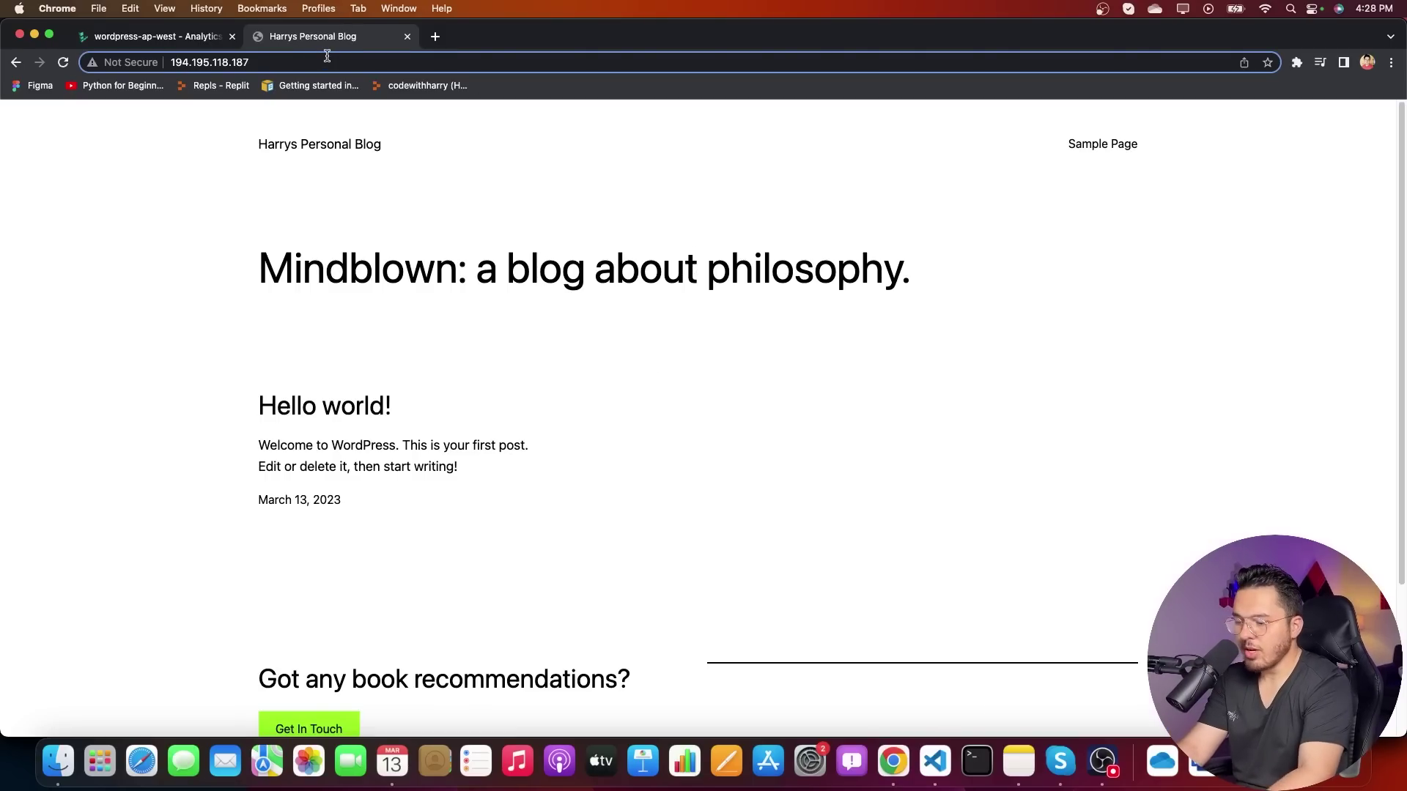
{"action": "type", "text": "/wp-admin"}
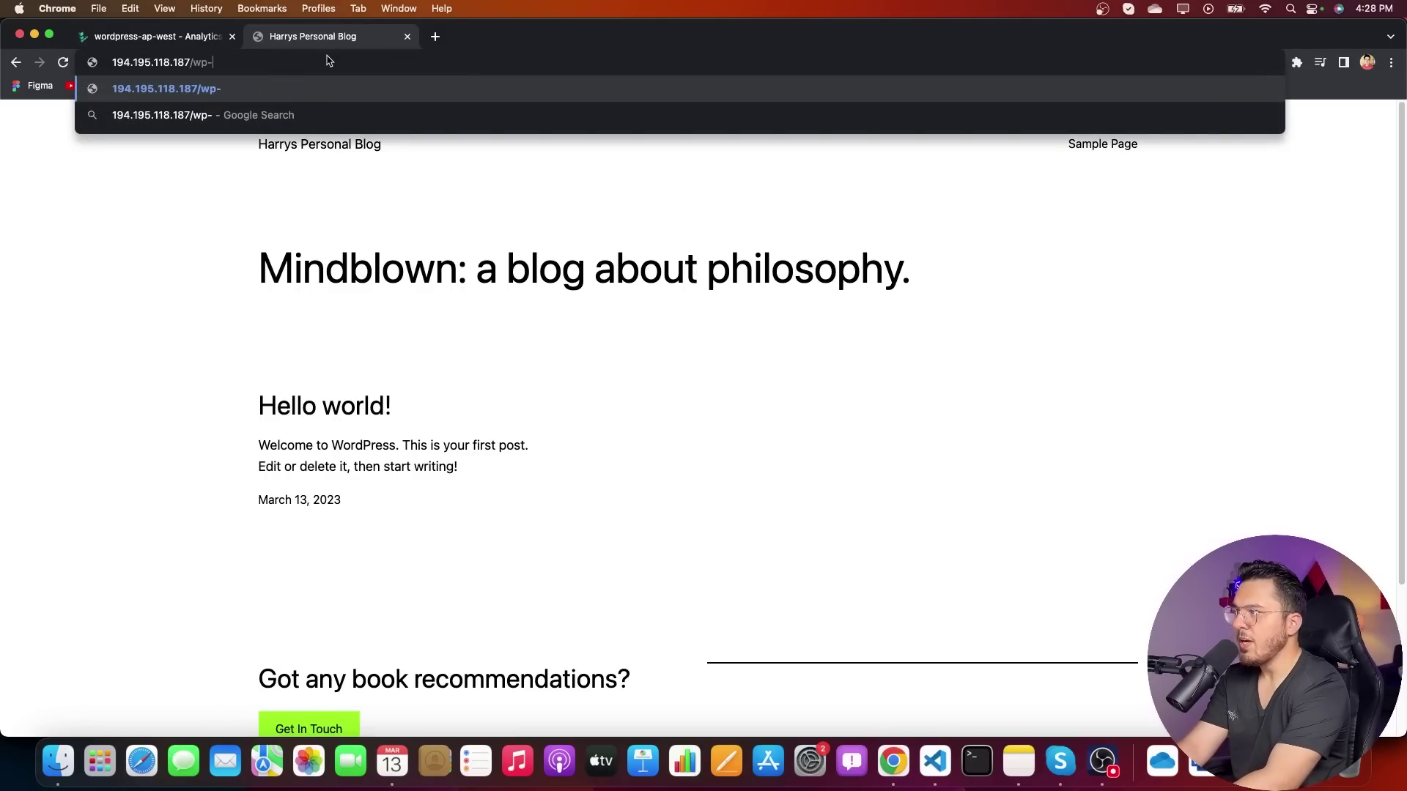
{"action": "key", "text": "Return"}
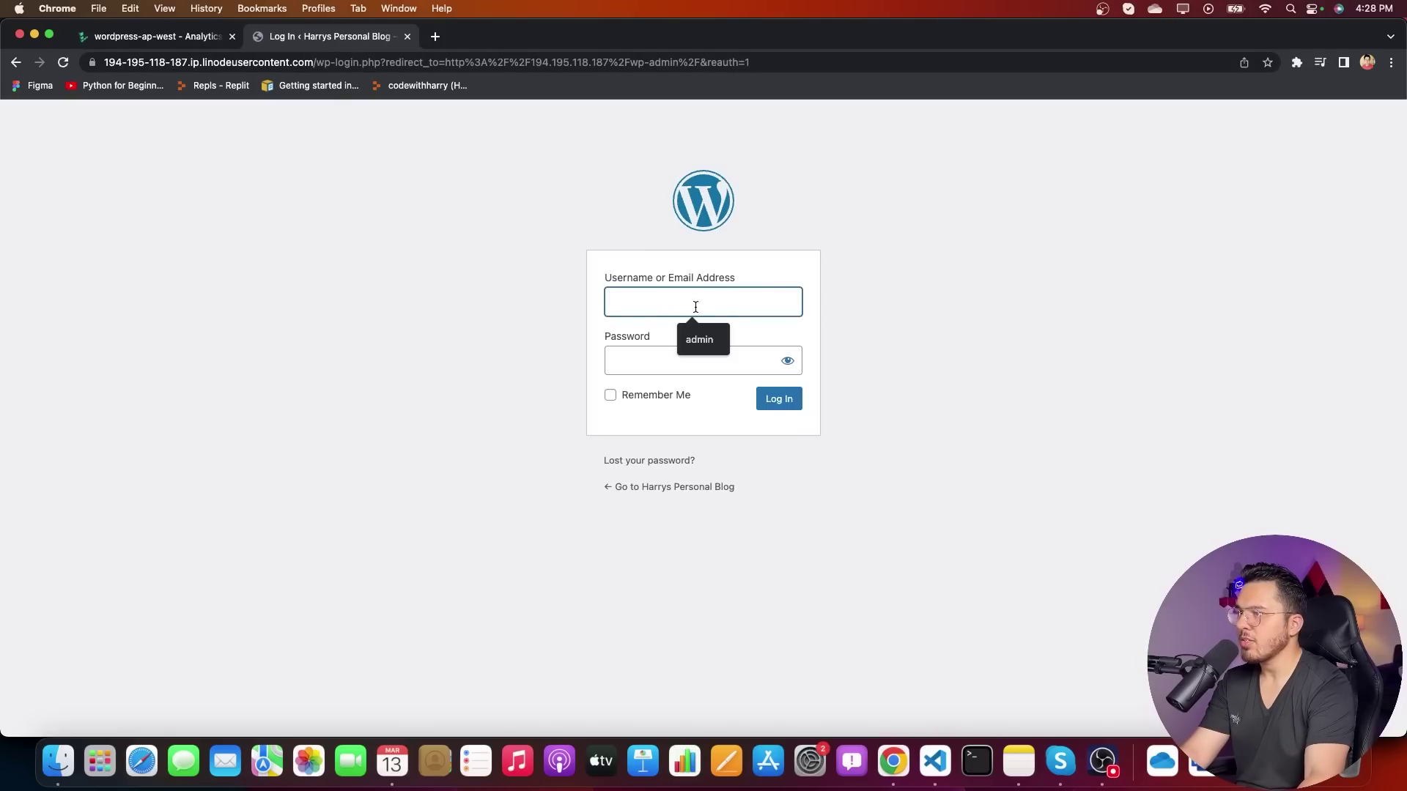
- Log in to WordPress with the admin username and account password, and save the credentials in the browser
{"action": "type", "text": "codewi"}
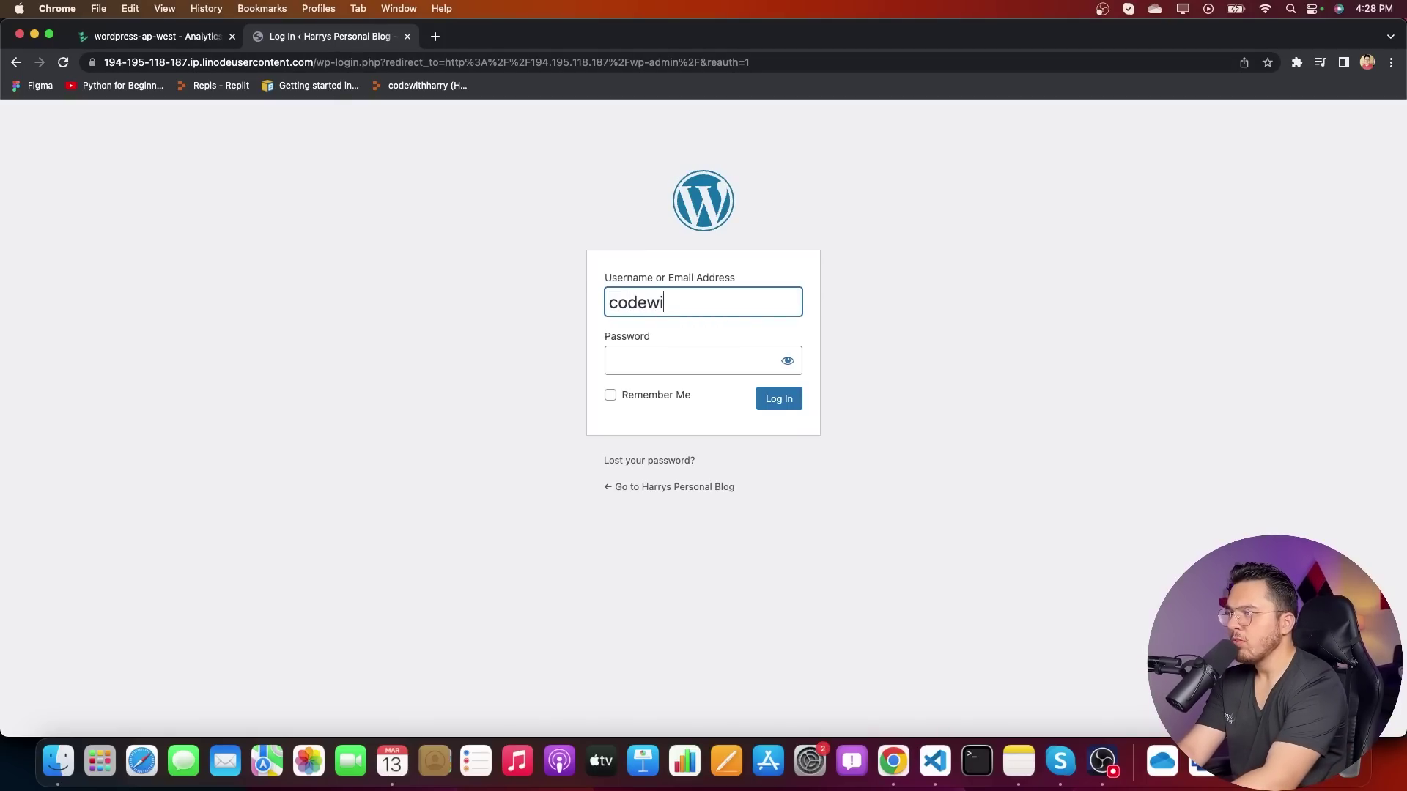
{"action": "type", "text": "thharry"}
{"action": "key", "text": "Tab"}
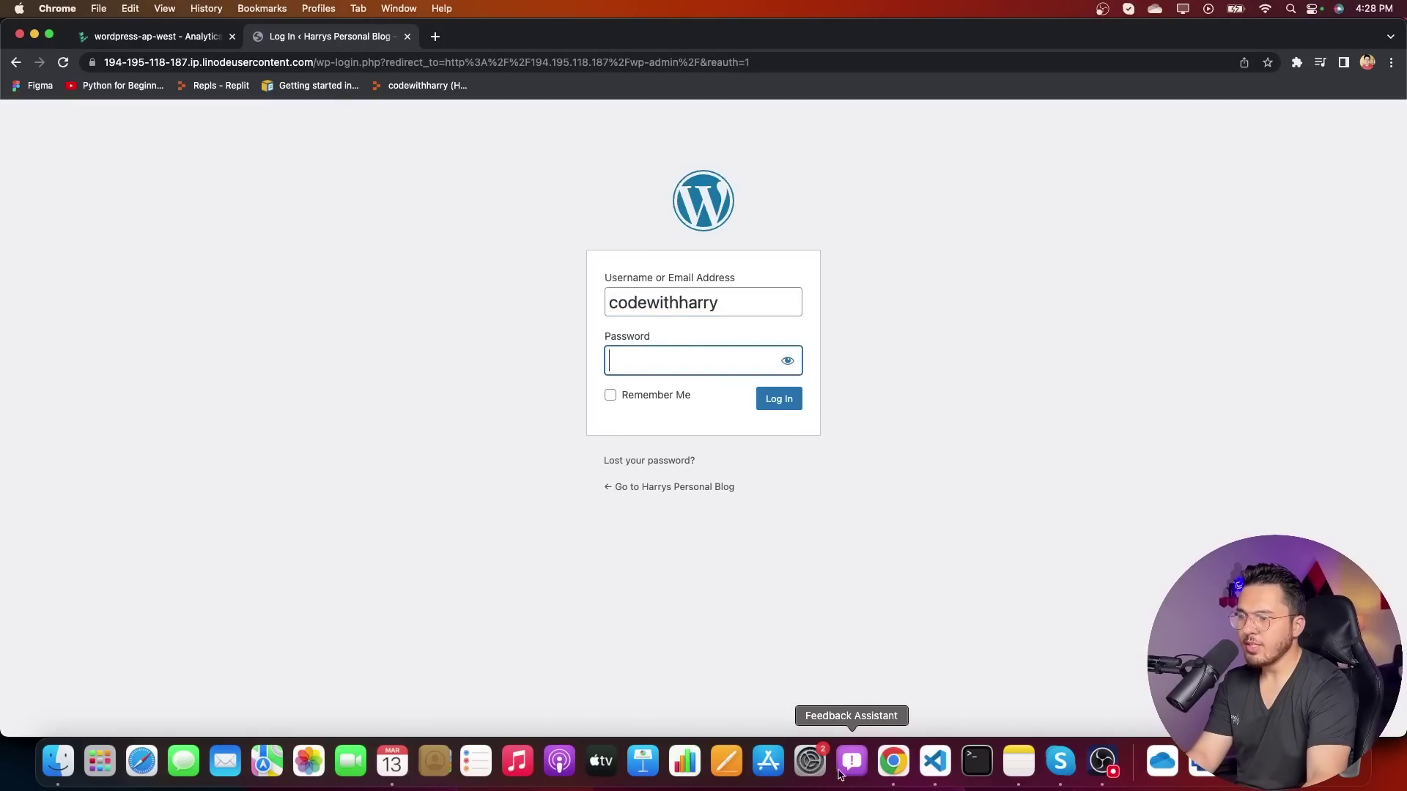
{"action": "left_click", "coordinate": [727, 761]}
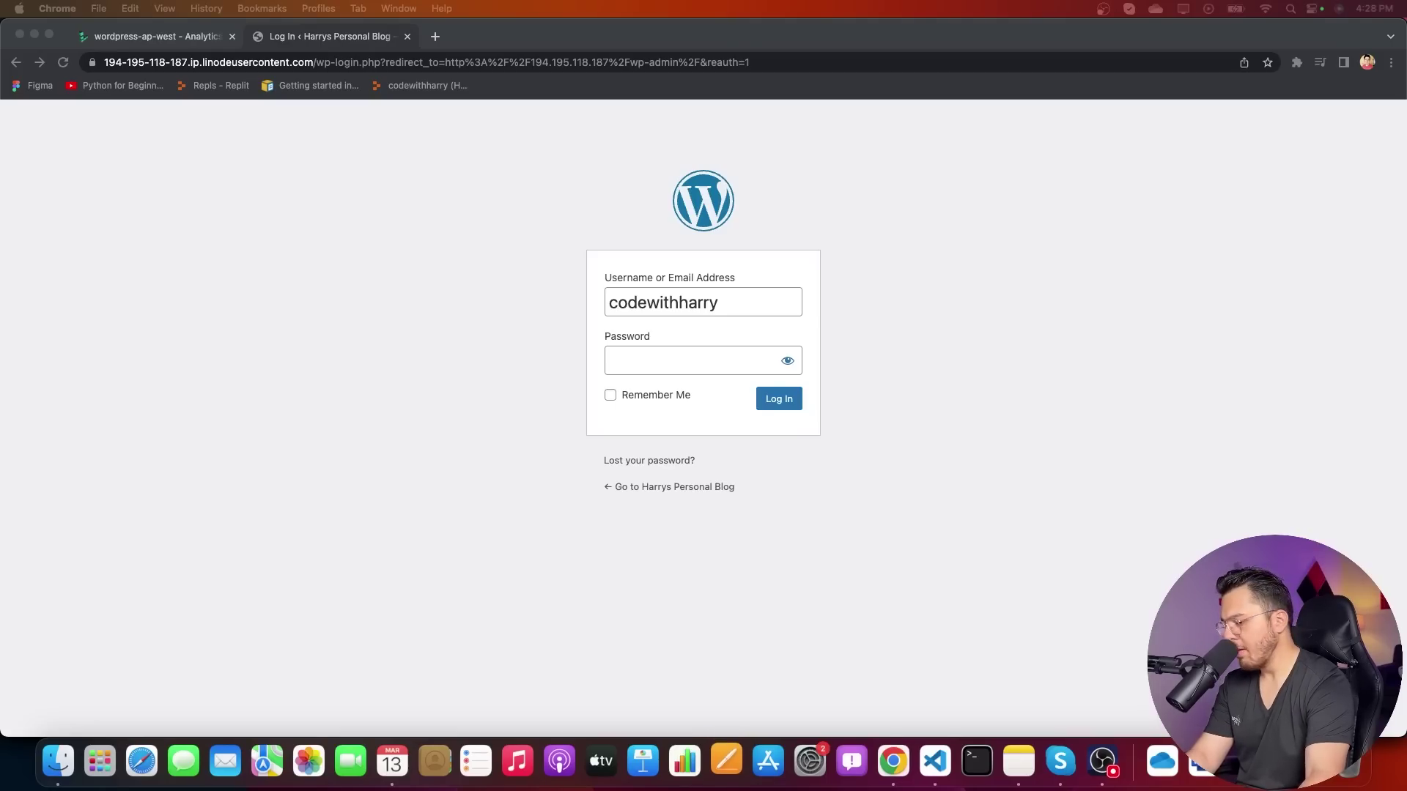
{"action": "left_click", "coordinate": [721, 362]}
{"action": "key", "text": "super+v"}
{"action": "left_click", "coordinate": [780, 399]}
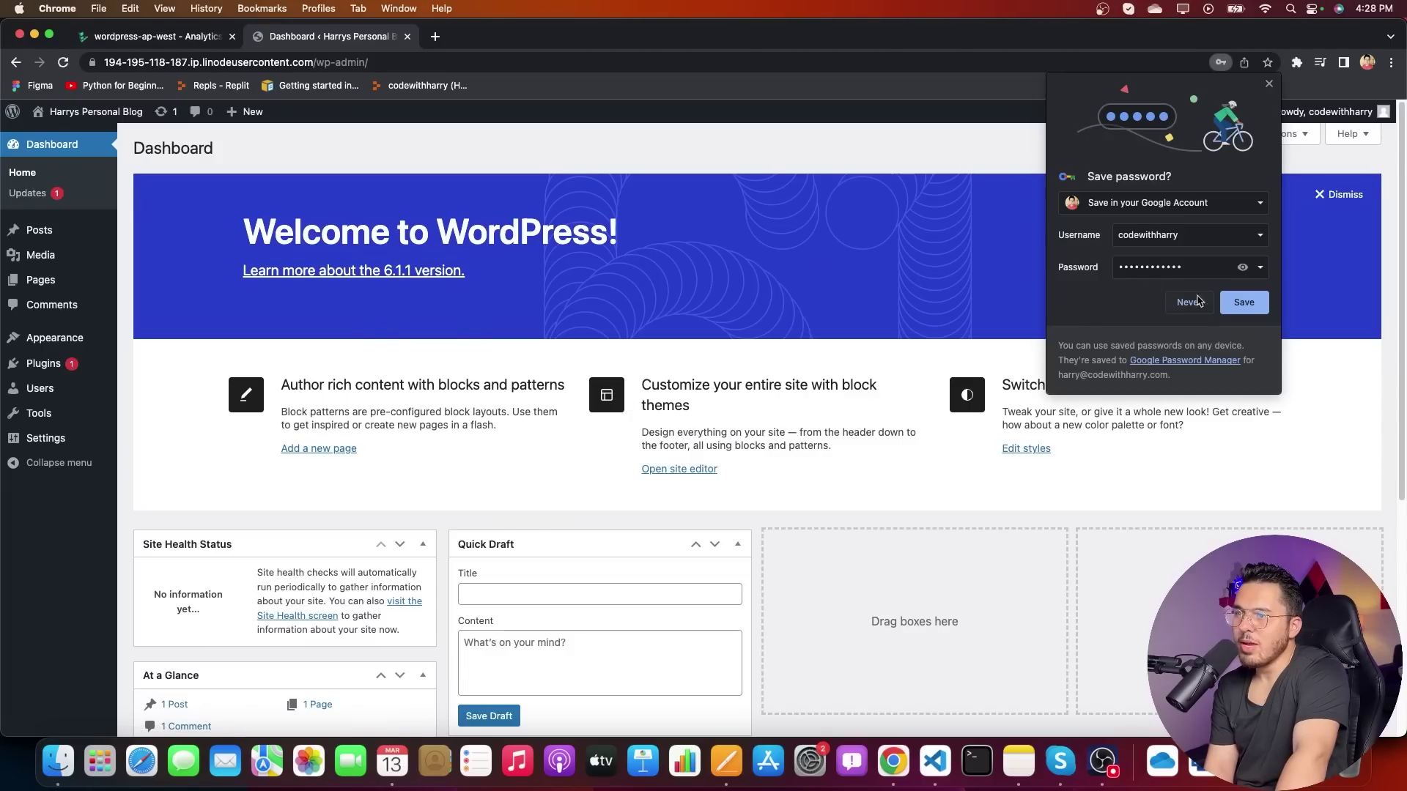
{"action": "left_click", "coordinate": [1249, 308]}
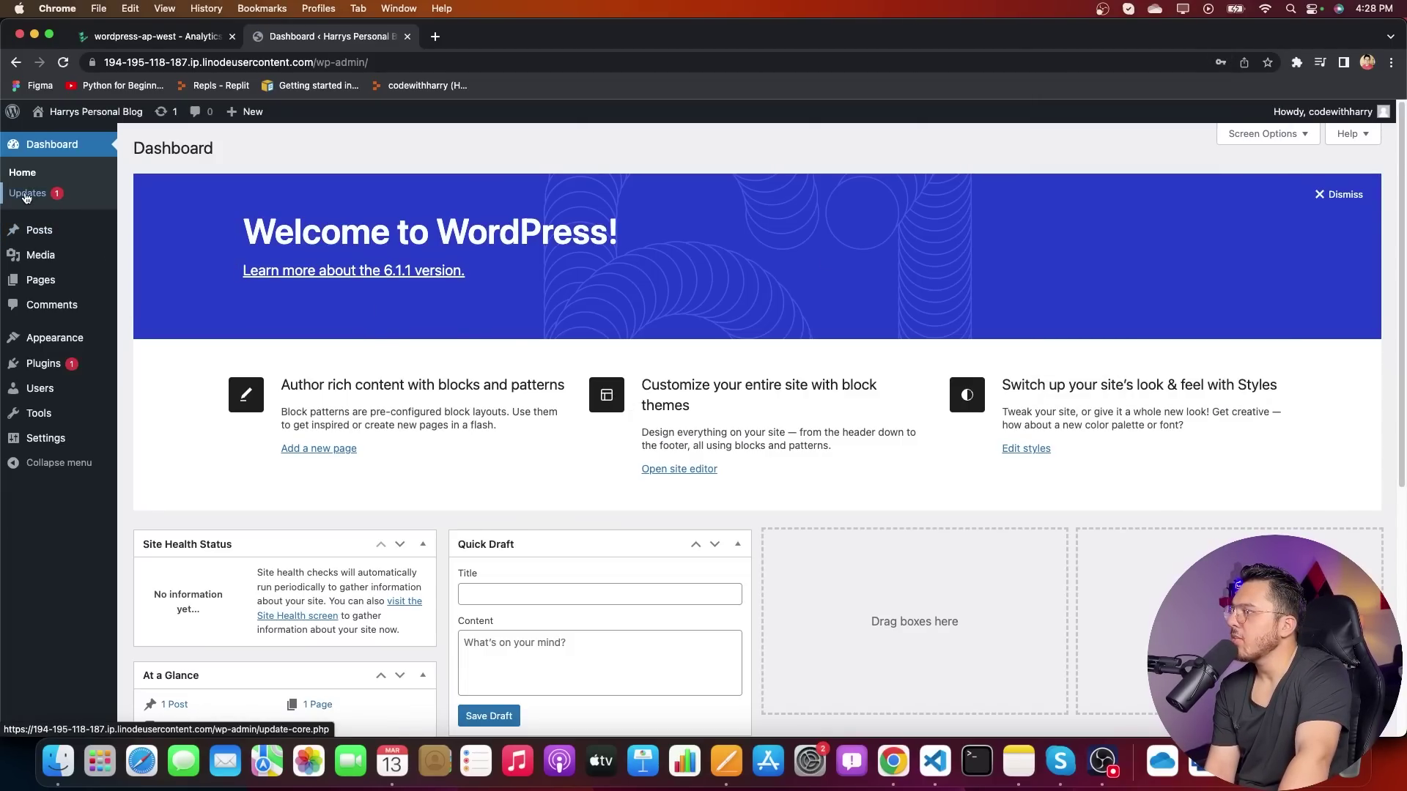
- Open the WordPress theme installer, search for "blog" themes and browse them
{"action": "left_click", "coordinate": [55, 338]}
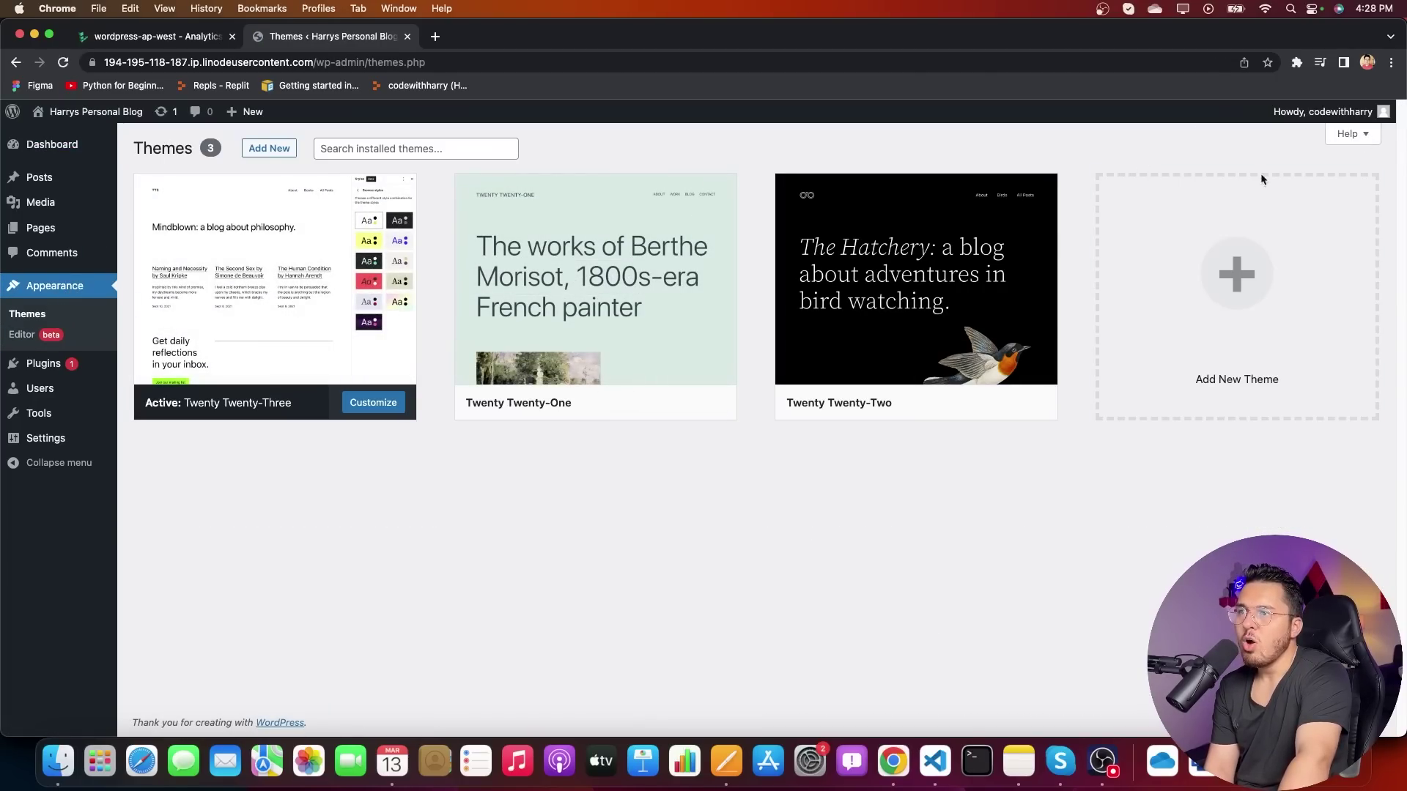
{"action": "left_click", "coordinate": [277, 149]}
{"action": "left_click", "coordinate": [1228, 190]}
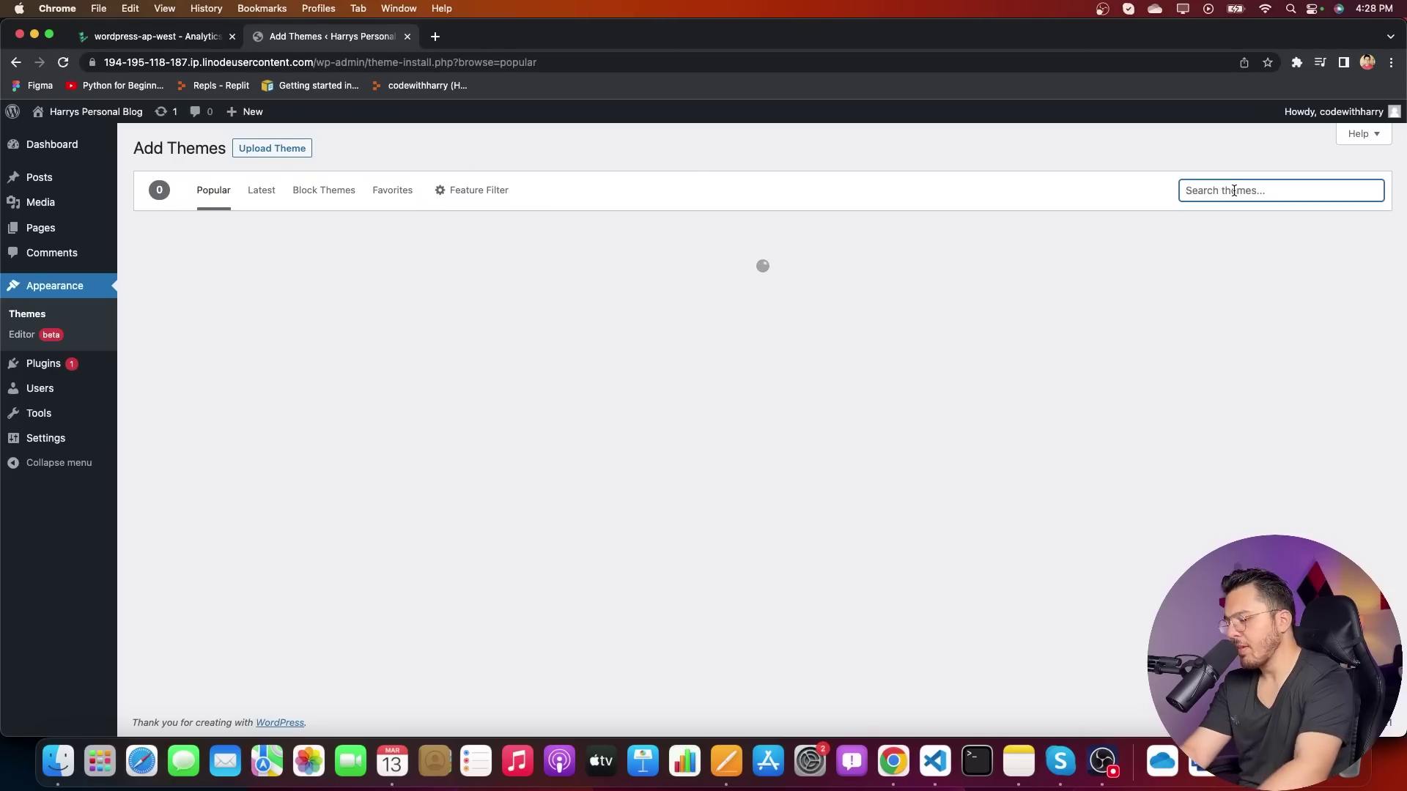
{"action": "type", "text": "blog"}
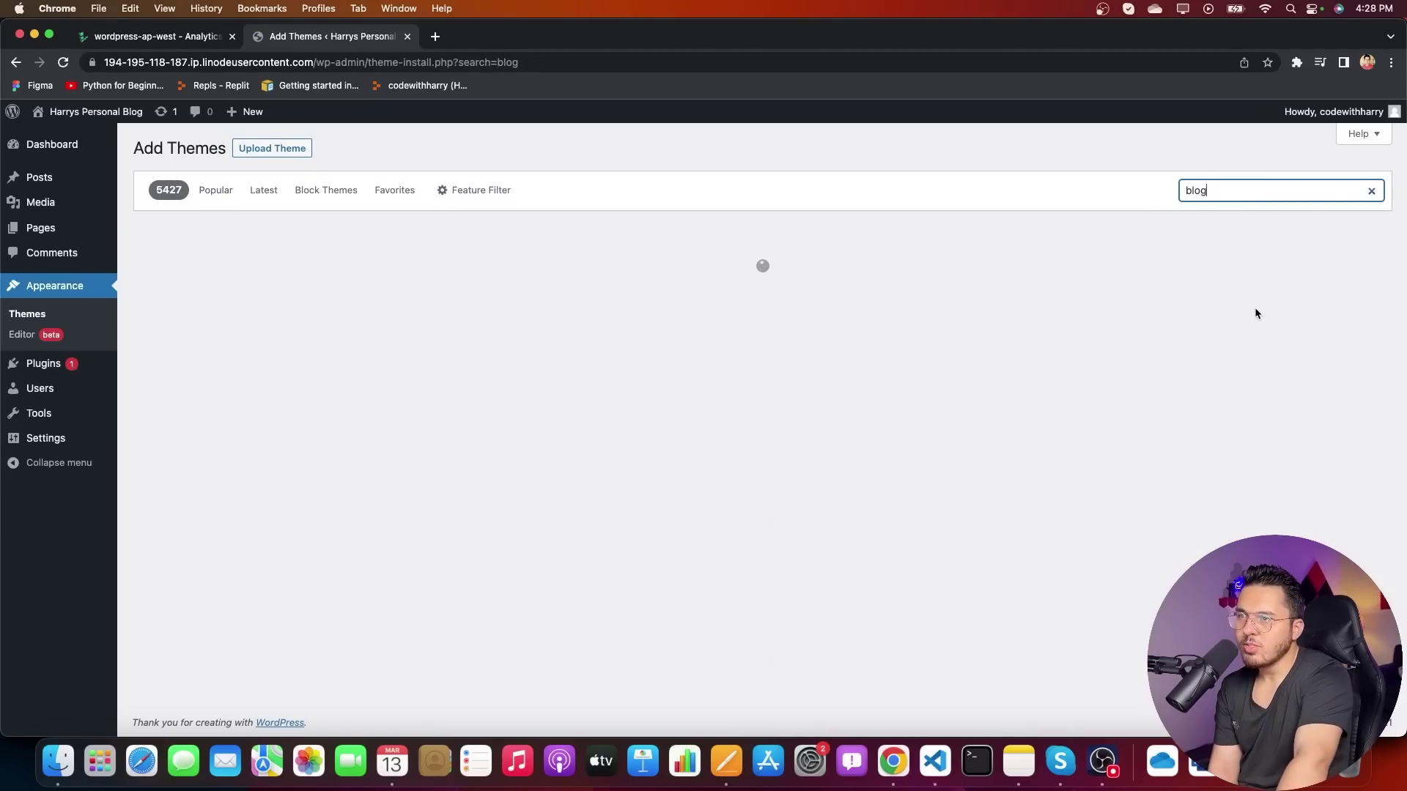
{"action": "scroll", "coordinate": [934, 367], "scroll_direction": "down", "scroll_amount": 3}
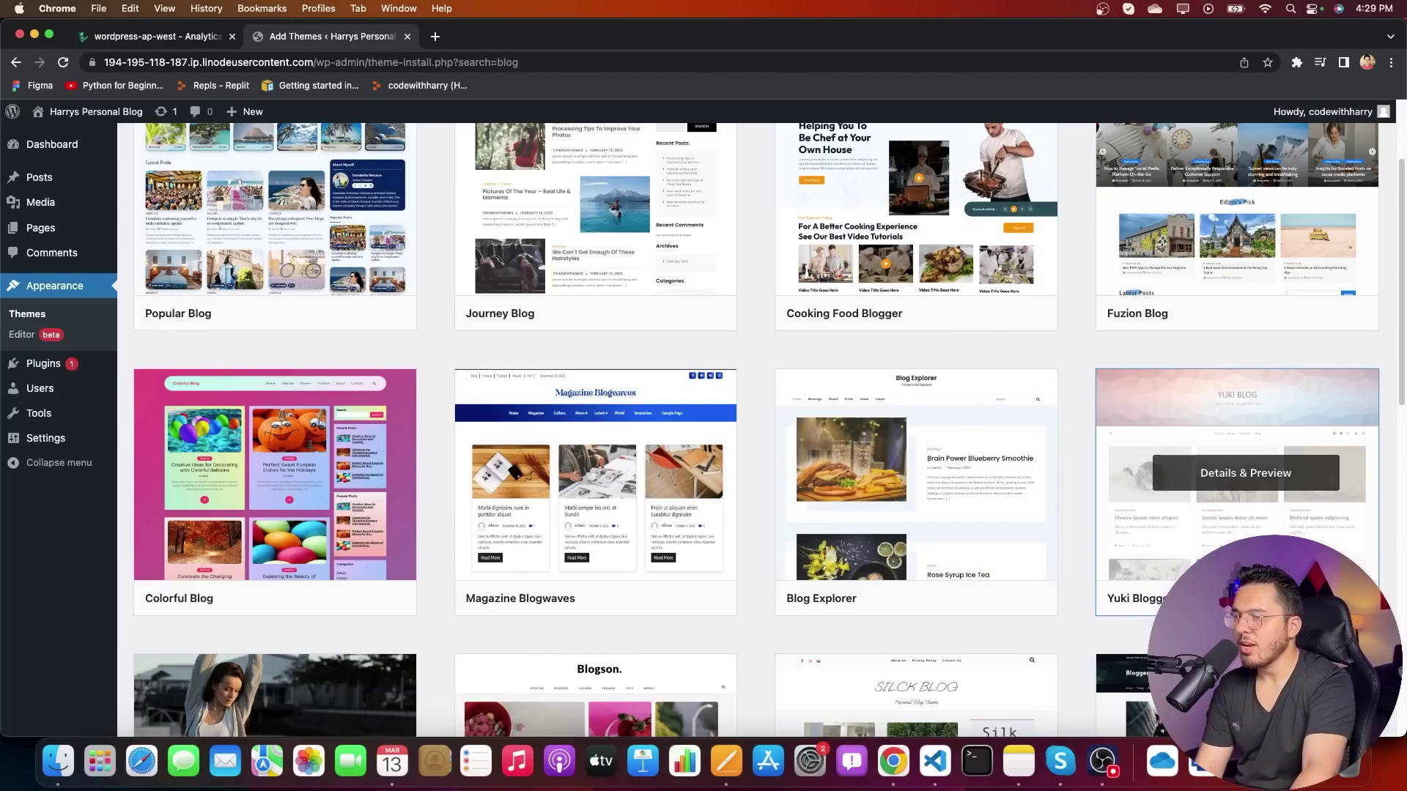
- Install and activate the Yuki Blogger theme, and reload the blog's front page to check the new design
{"action": "left_click", "coordinate": [1296, 598]}
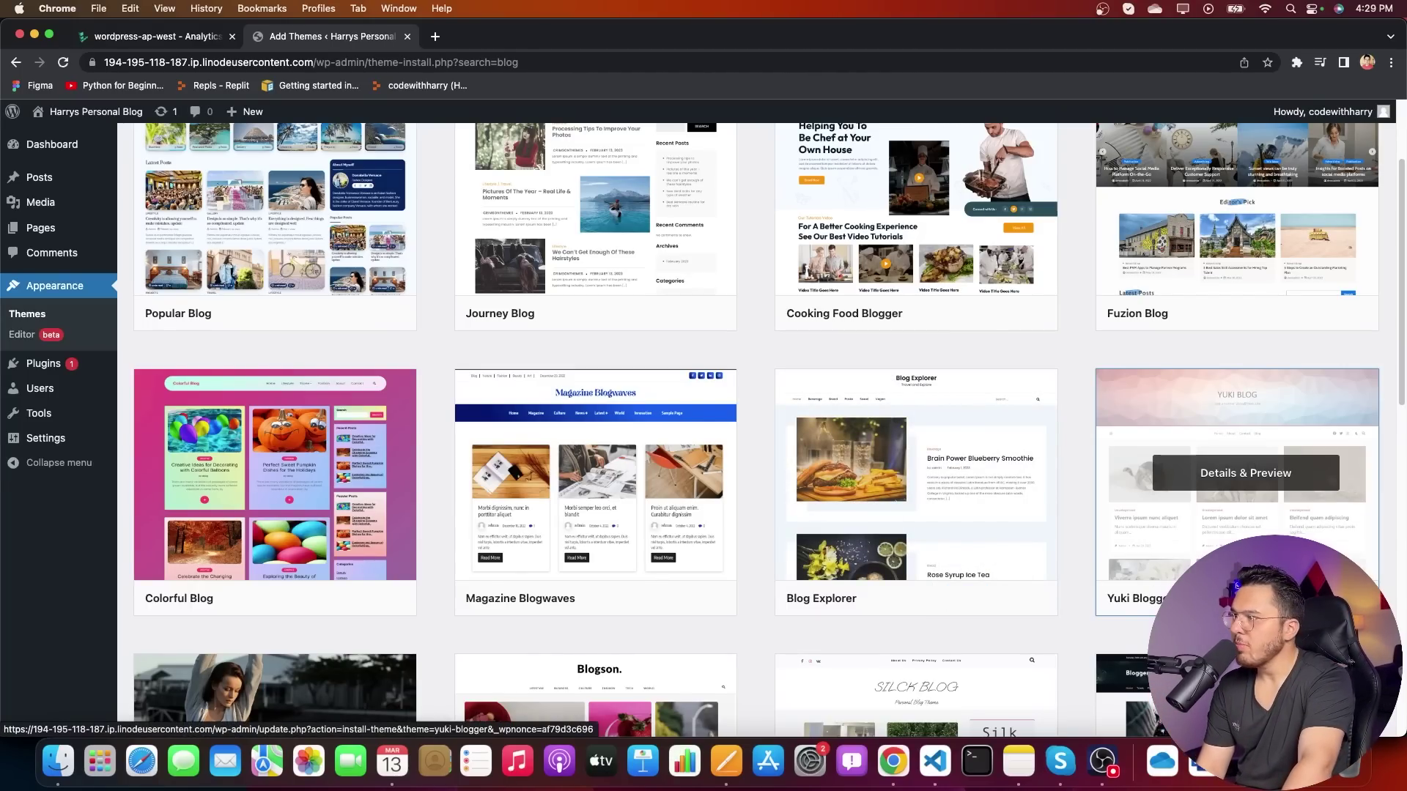
{"action": "left_click", "coordinate": [489, 37]}
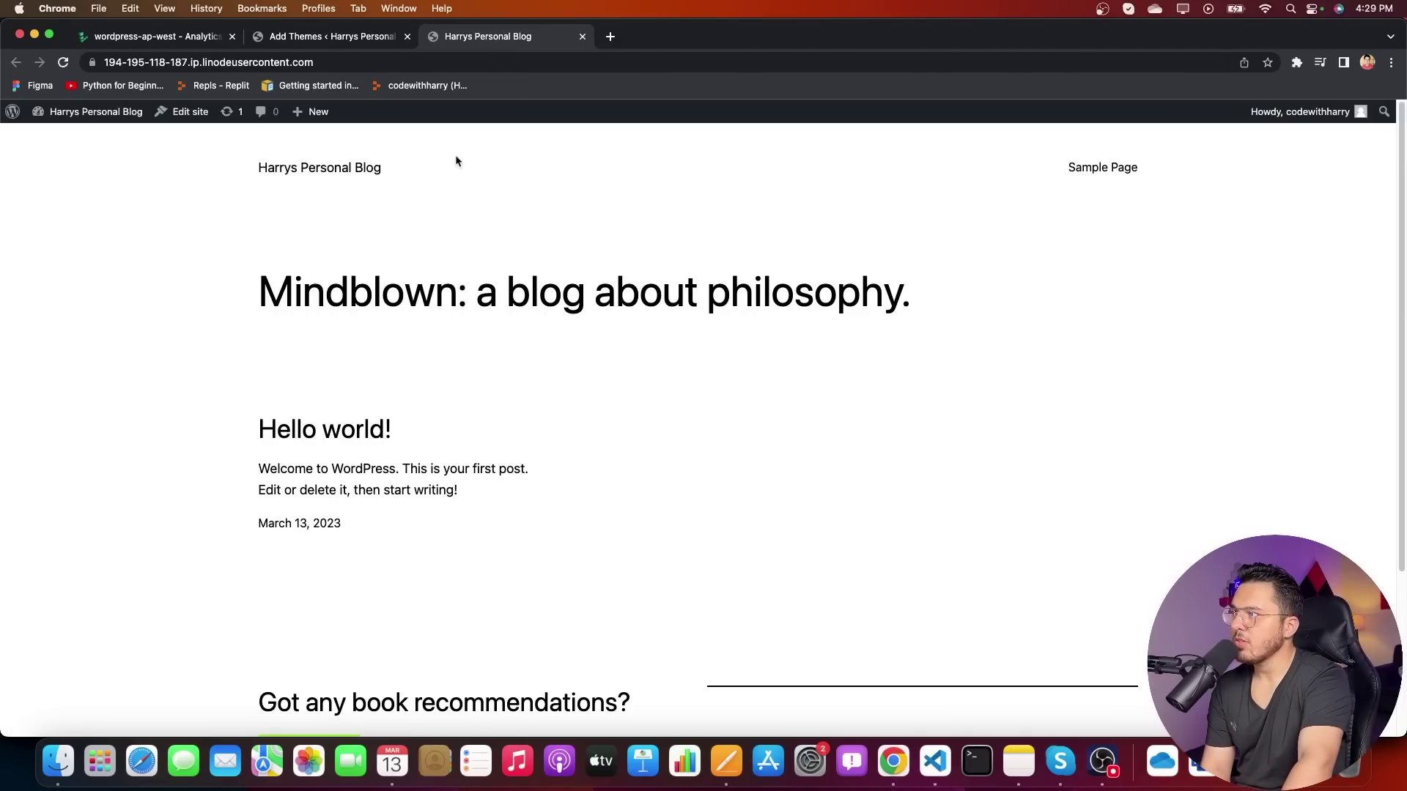
{"action": "left_click", "coordinate": [336, 36]}
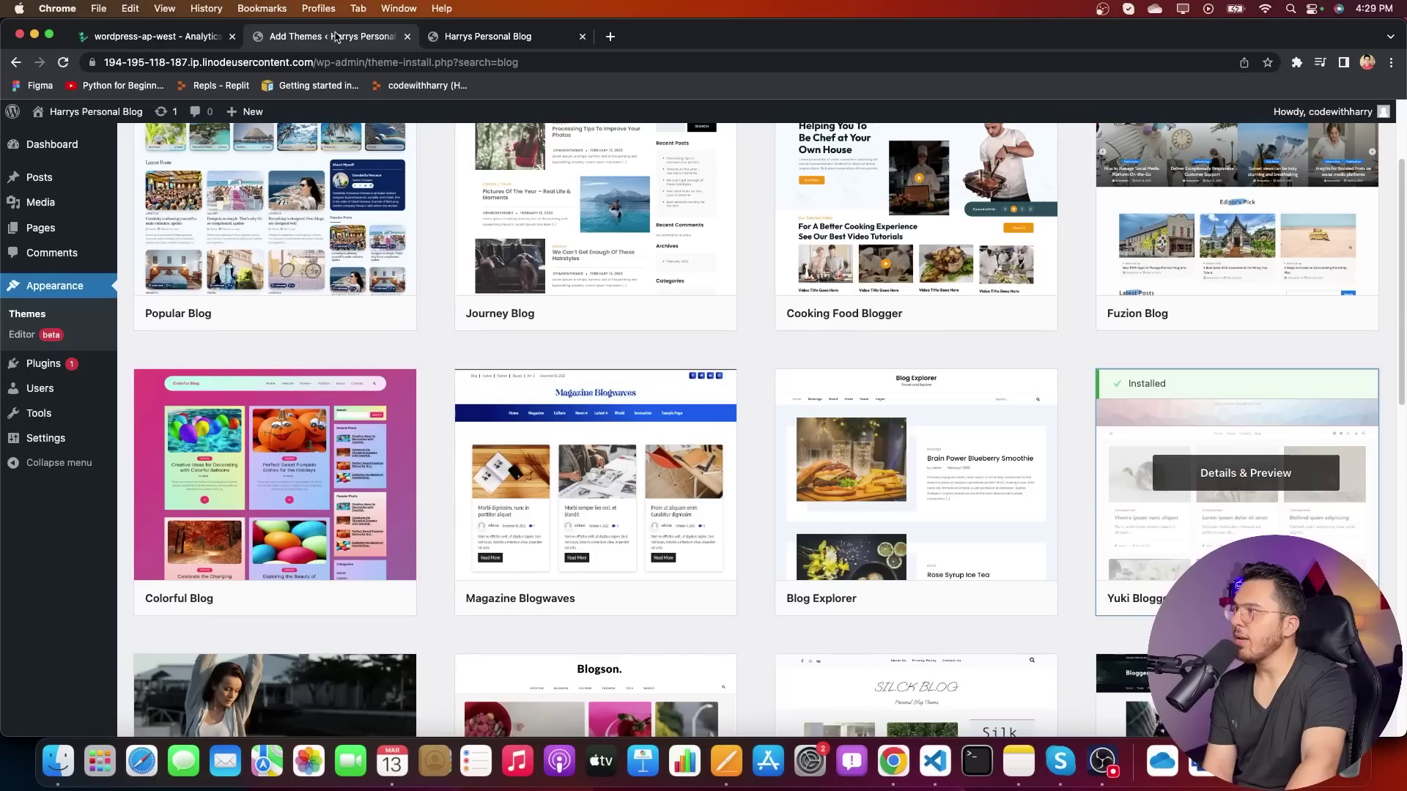
{"action": "key", "text": "super+r"}
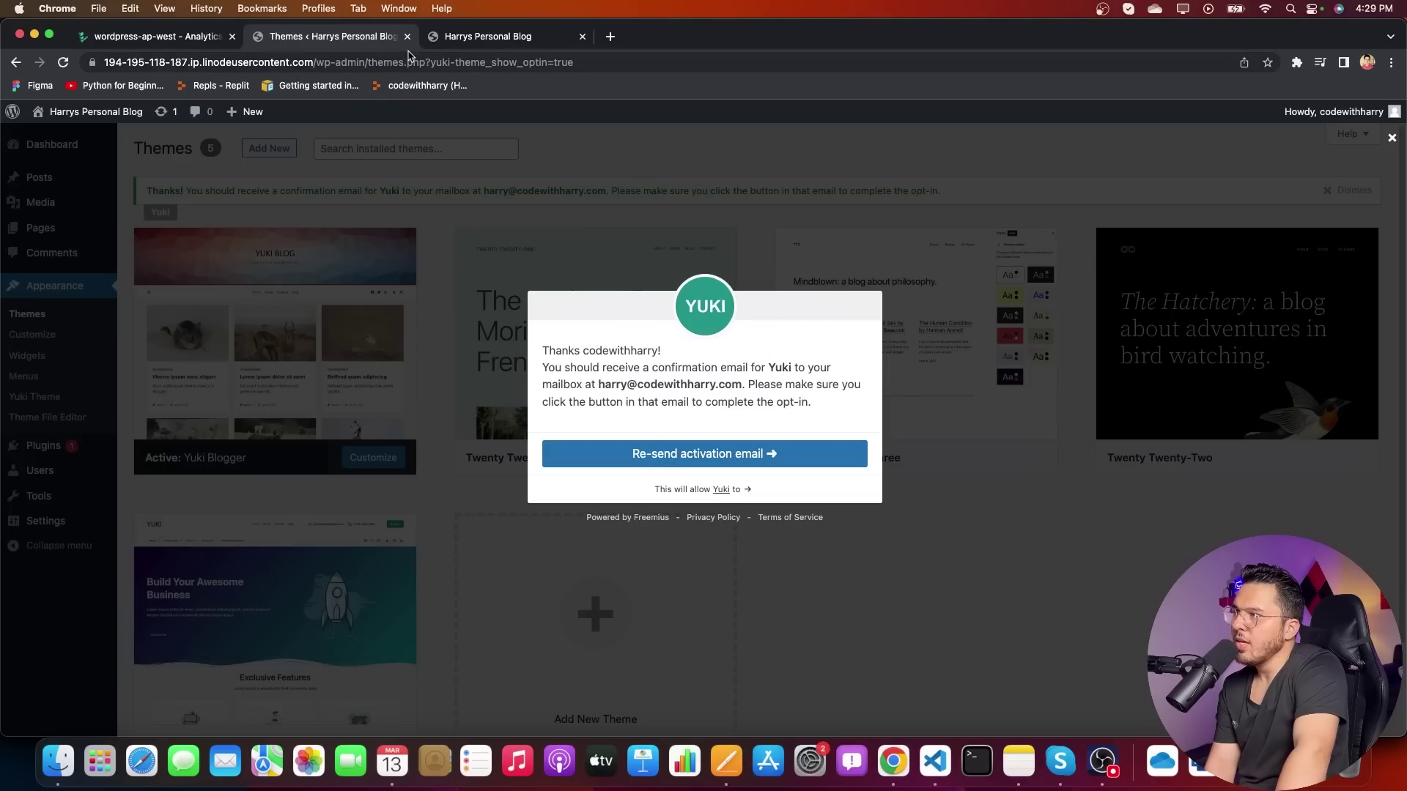
{"action": "left_click", "coordinate": [513, 36]}
{"action": "key", "text": "super+r"}
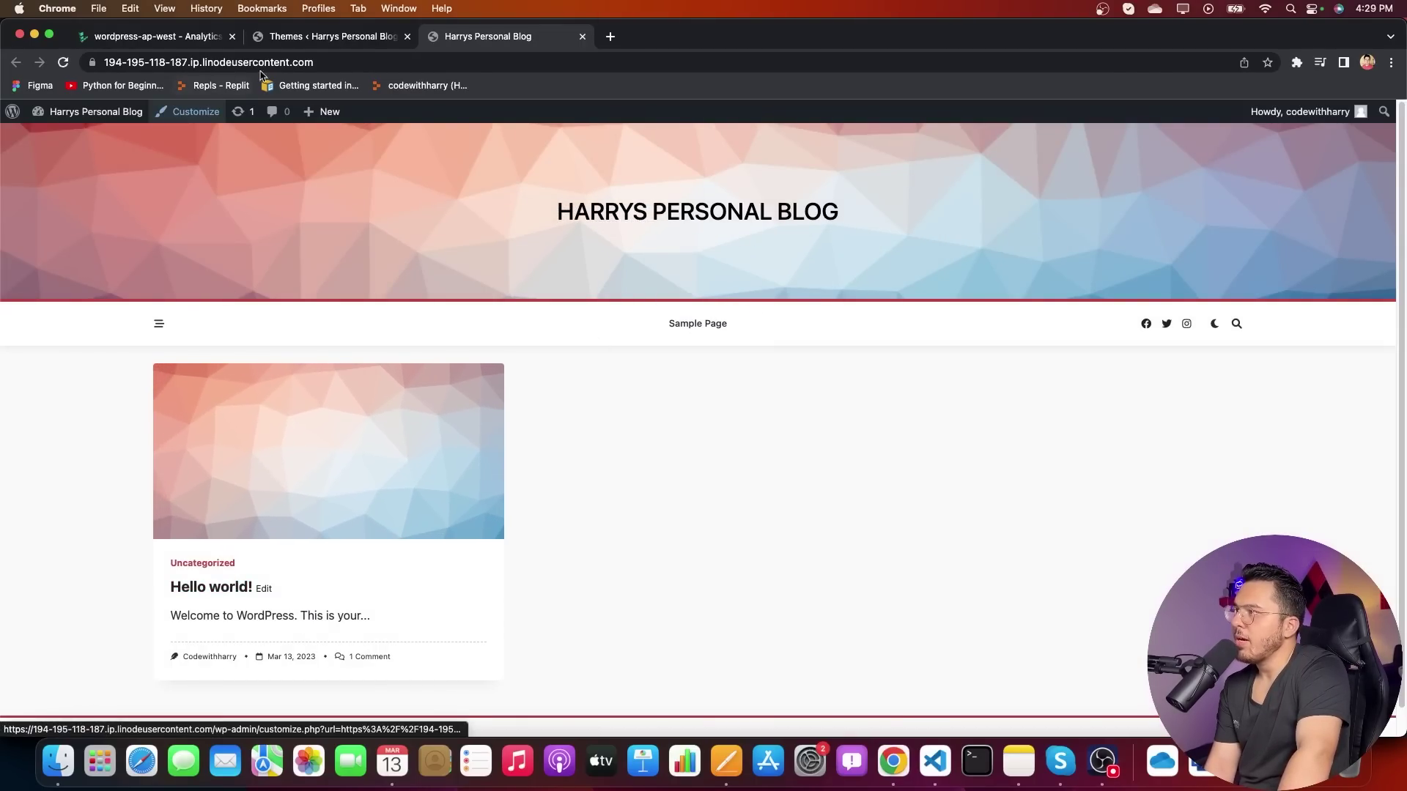
- Re-send the Yuki activation email and close the opt-in dialog on the Themes page
{"action": "left_click", "coordinate": [296, 33]}
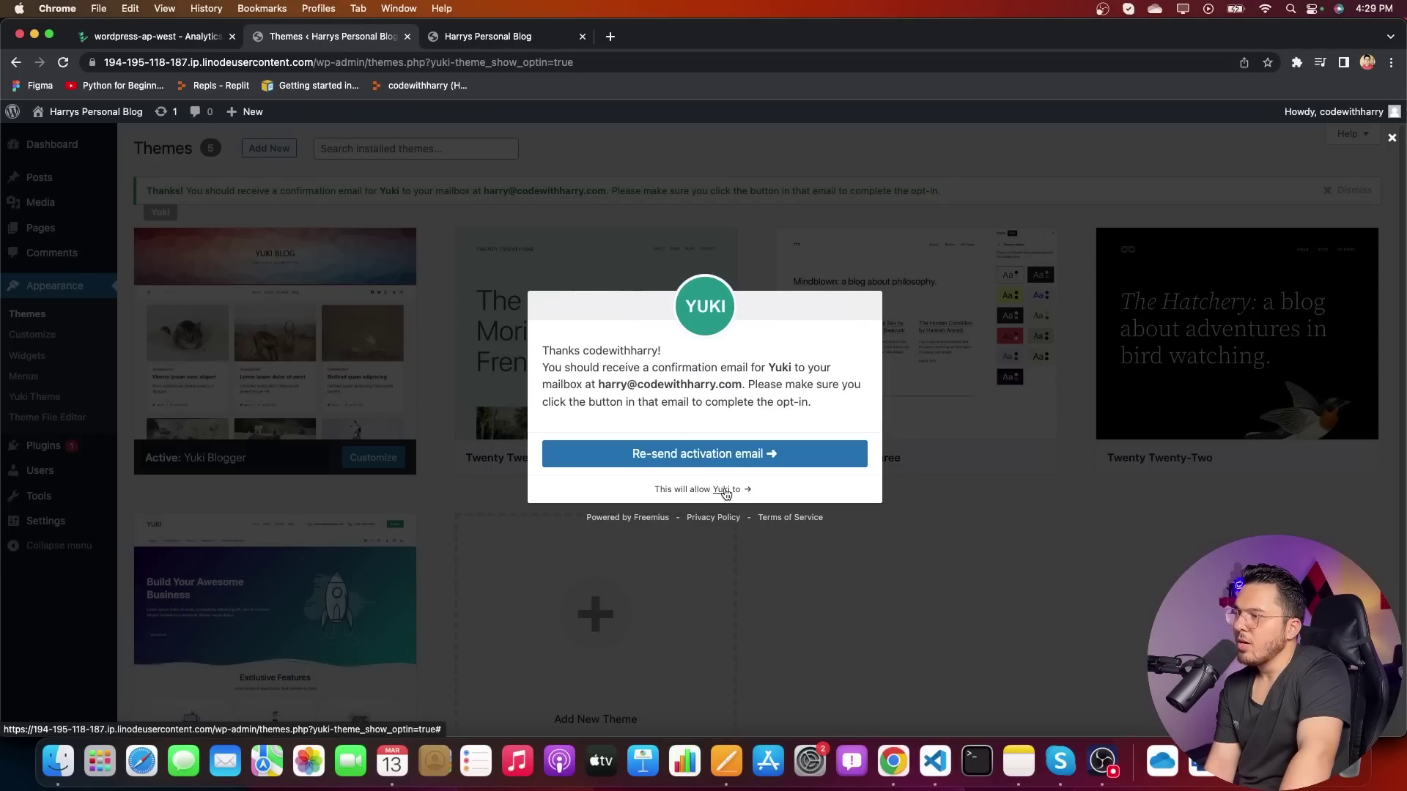
{"action": "left_click", "coordinate": [709, 460]}
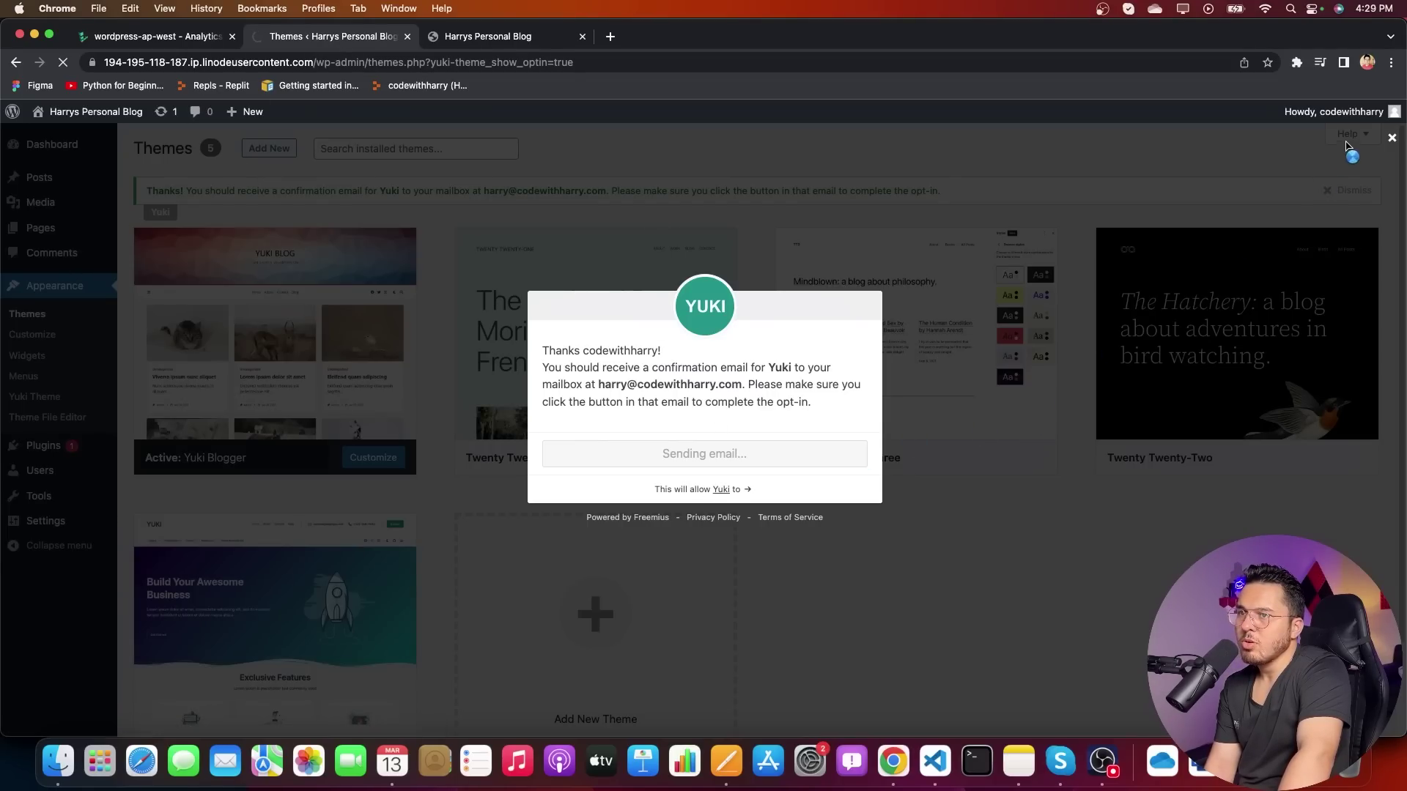
{"action": "left_click", "coordinate": [1391, 137]}
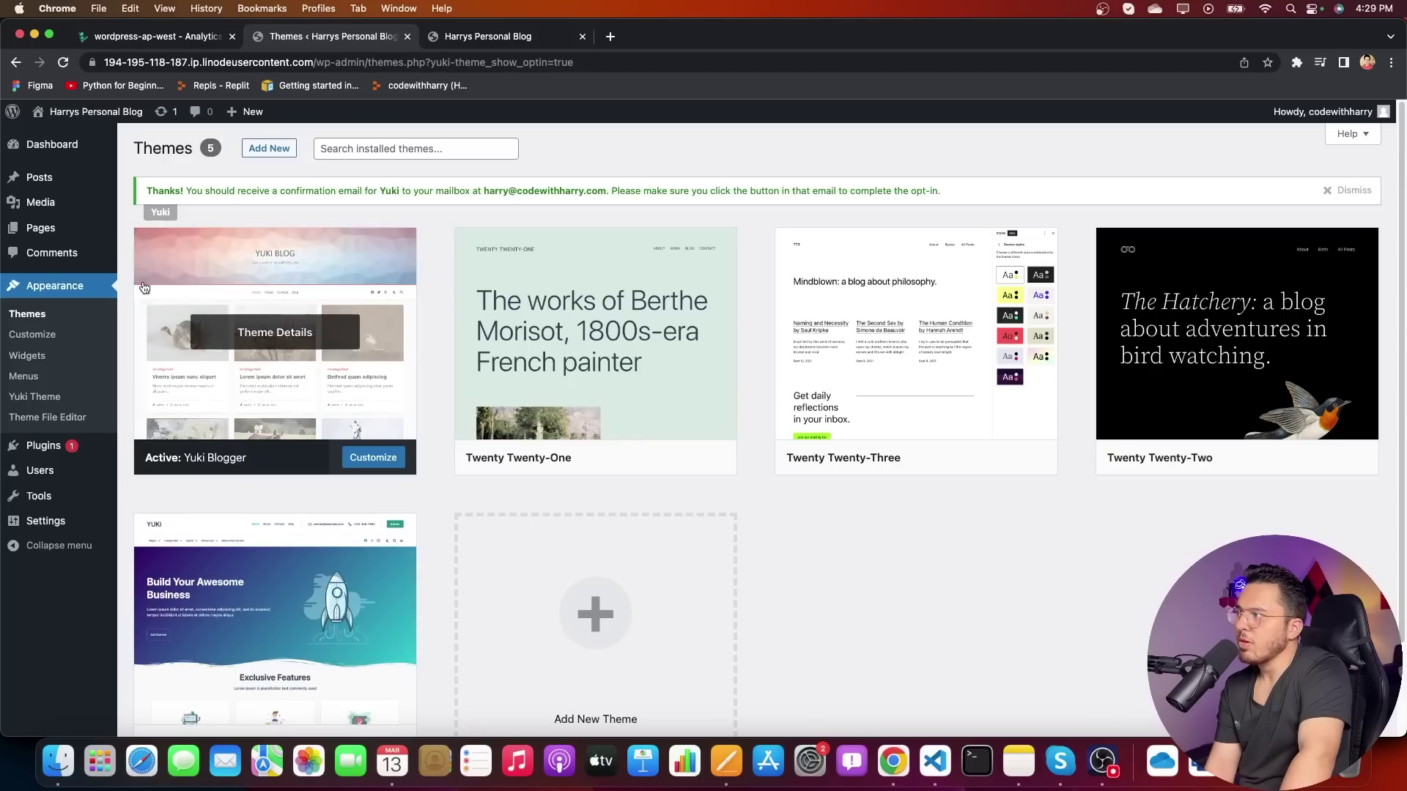
- Create a new WordPress post, dismiss the block editor welcome guide, and title the post "JavaScript Tutorial in Hindi"
{"action": "left_click", "coordinate": [55, 180]}
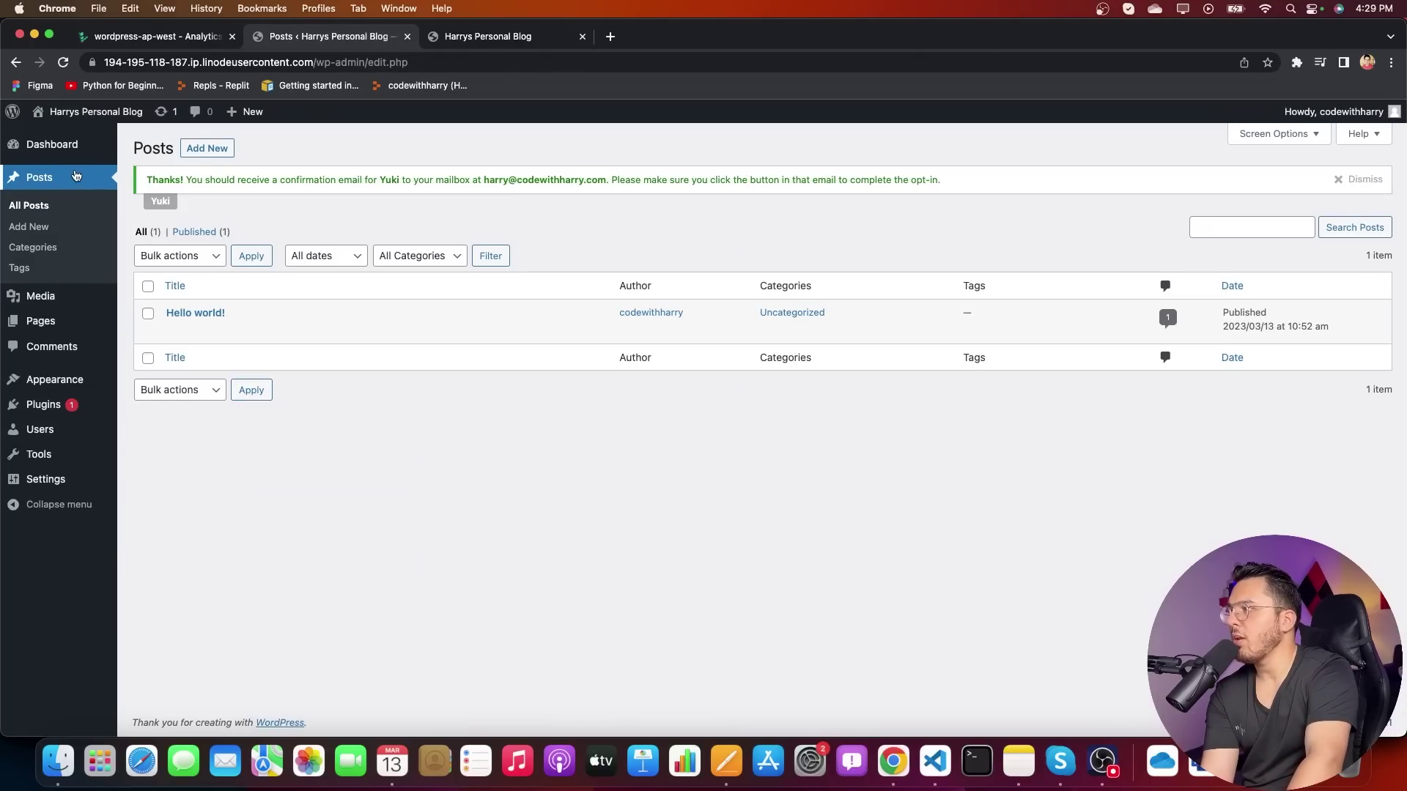
{"action": "left_click", "coordinate": [205, 148]}
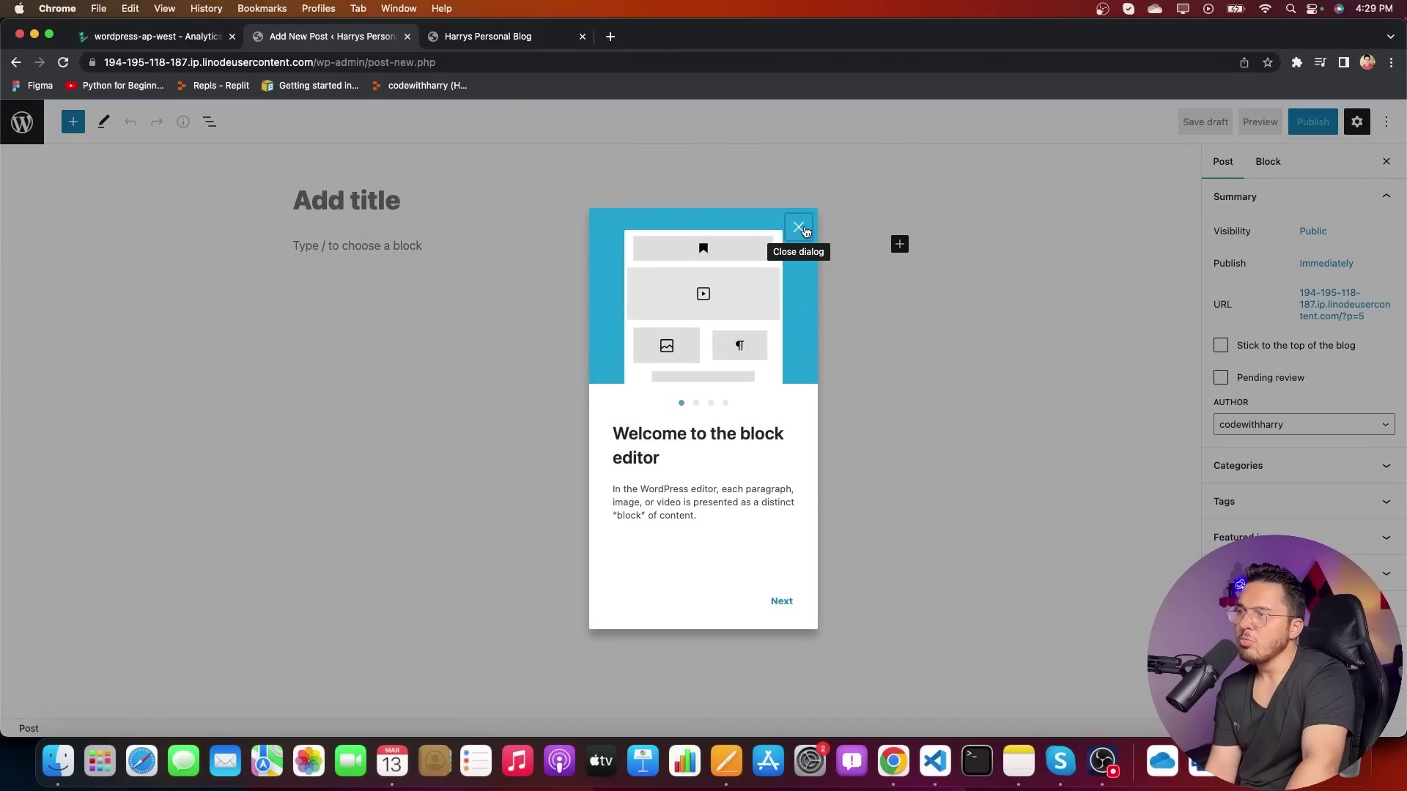
{"action": "left_click", "coordinate": [795, 225]}
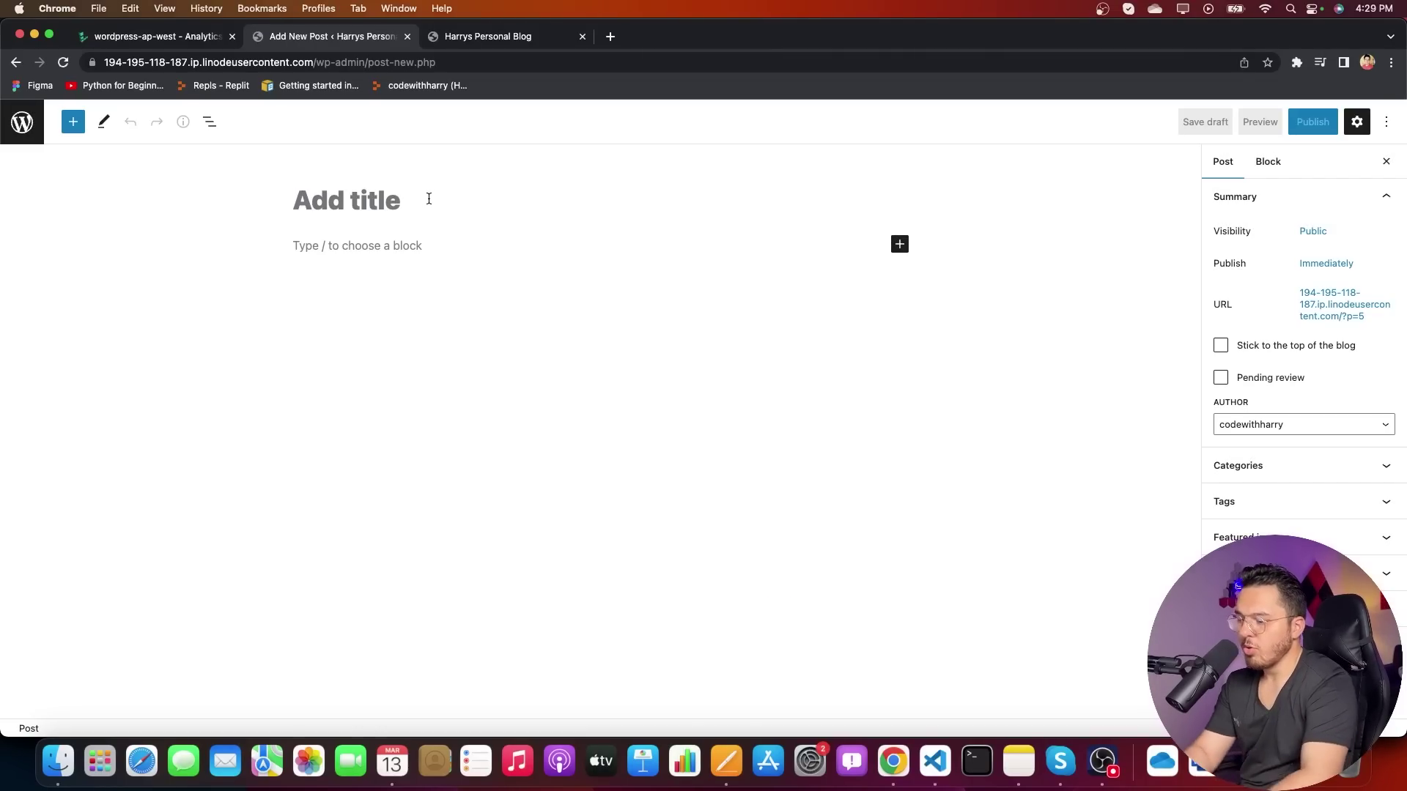
{"action": "left_click", "coordinate": [429, 199]}
{"action": "type", "text": "JavaScript "}
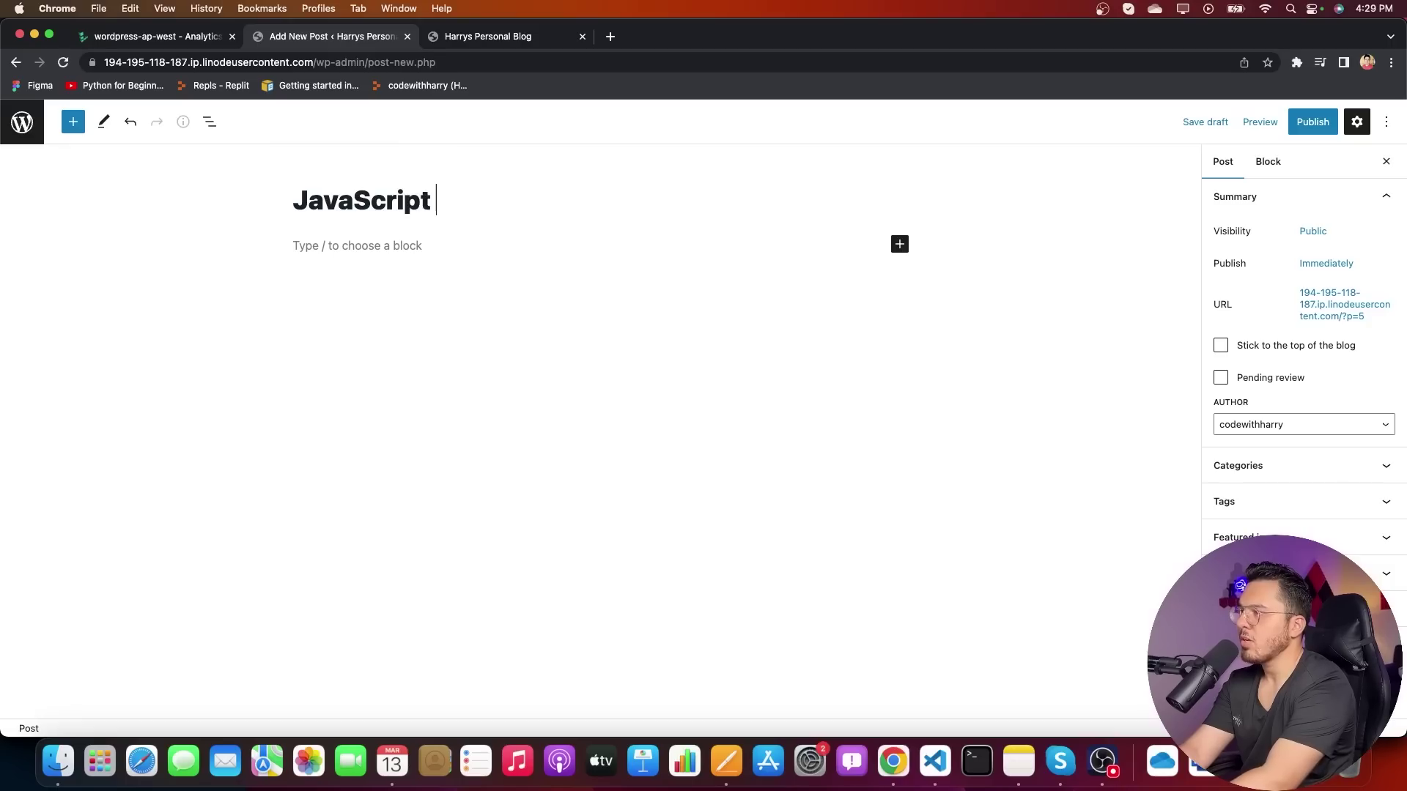
{"action": "type", "text": "Tutorial in Hindi"}
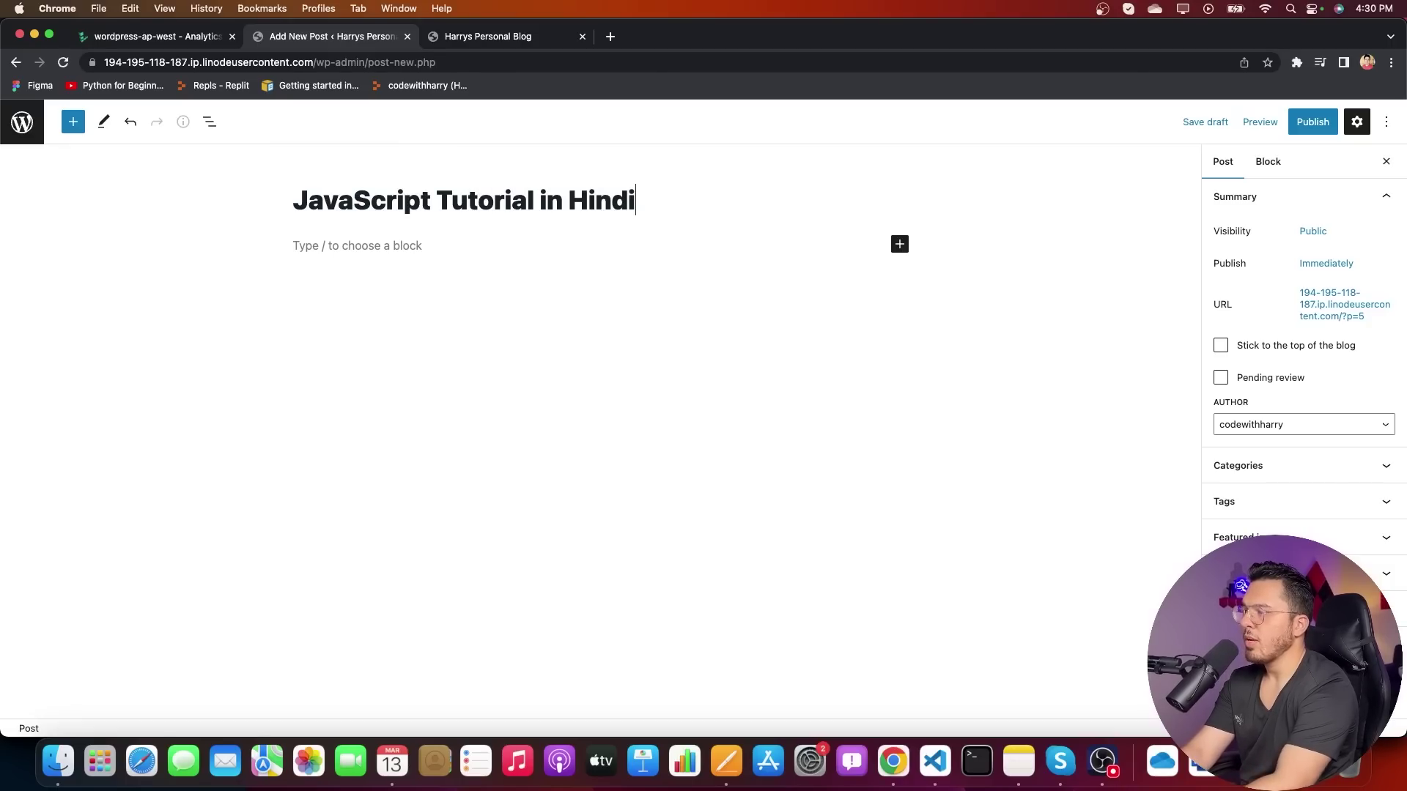
- Search Google for the post title and open the CodeWithHarry result "JavaScript Tutorial in Hindi #1"
{"action": "key", "text": "super+a"}
{"action": "right_click", "coordinate": [466, 199]}
{"action": "right_click", "coordinate": [491, 205]}
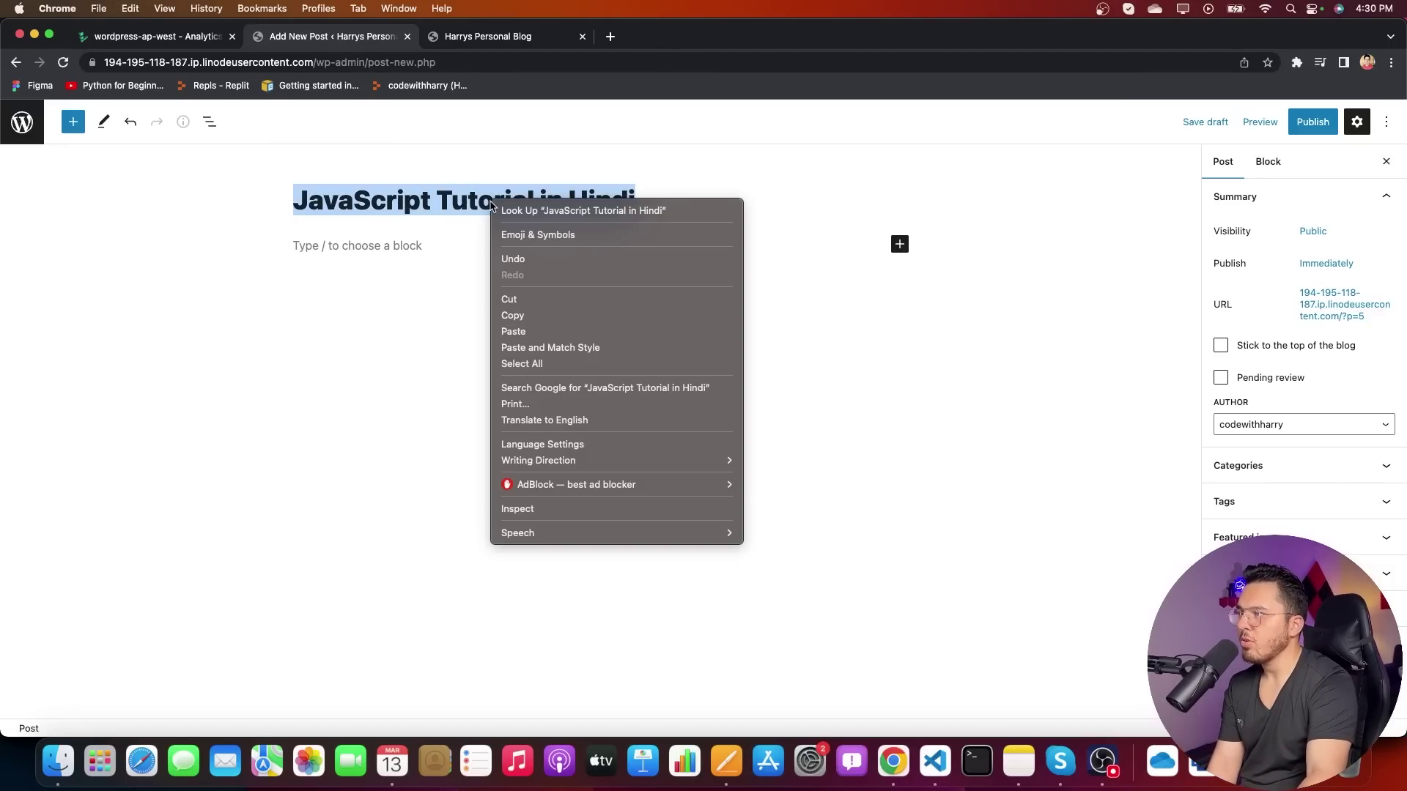
{"action": "left_click", "coordinate": [572, 388]}
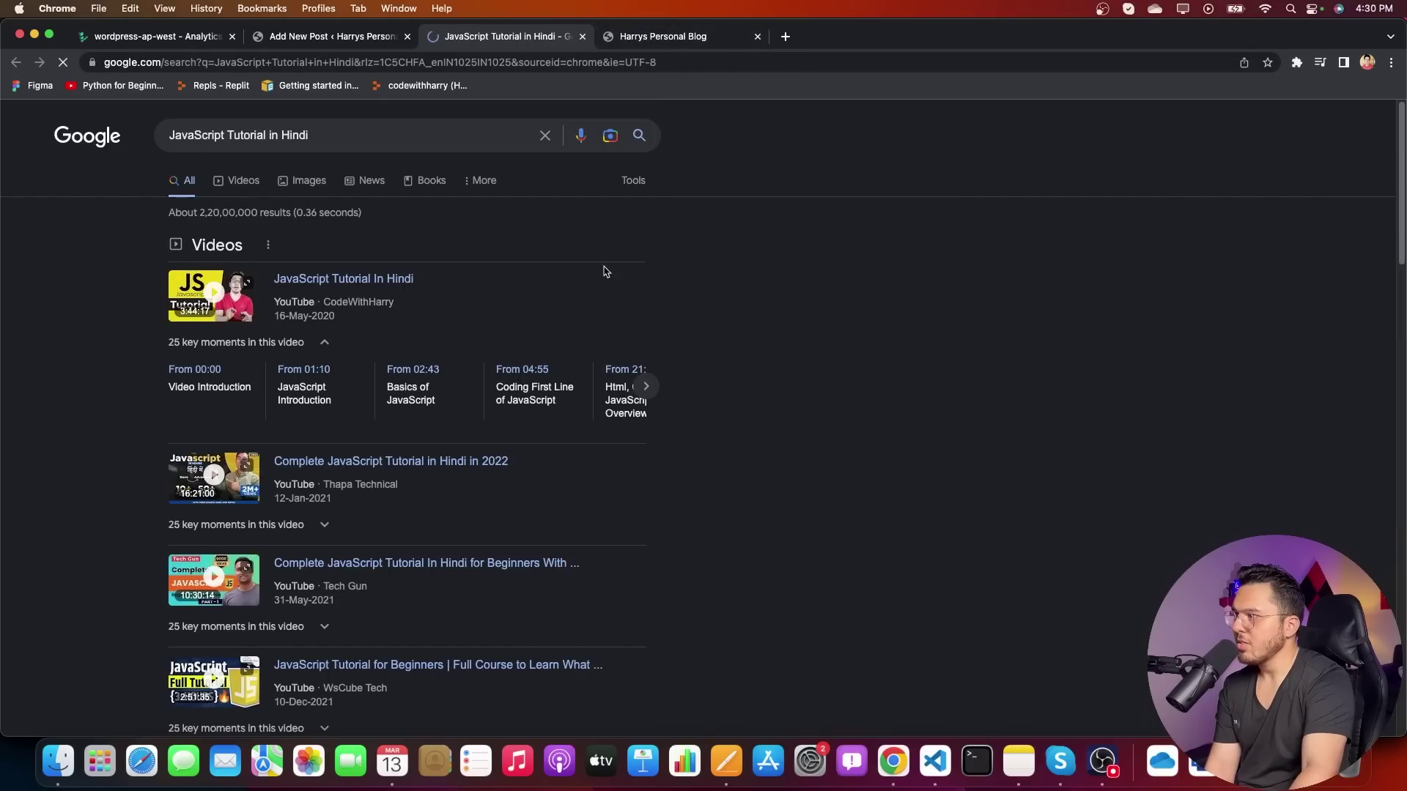
{"action": "scroll", "coordinate": [386, 606], "scroll_direction": "down", "scroll_amount": 7}
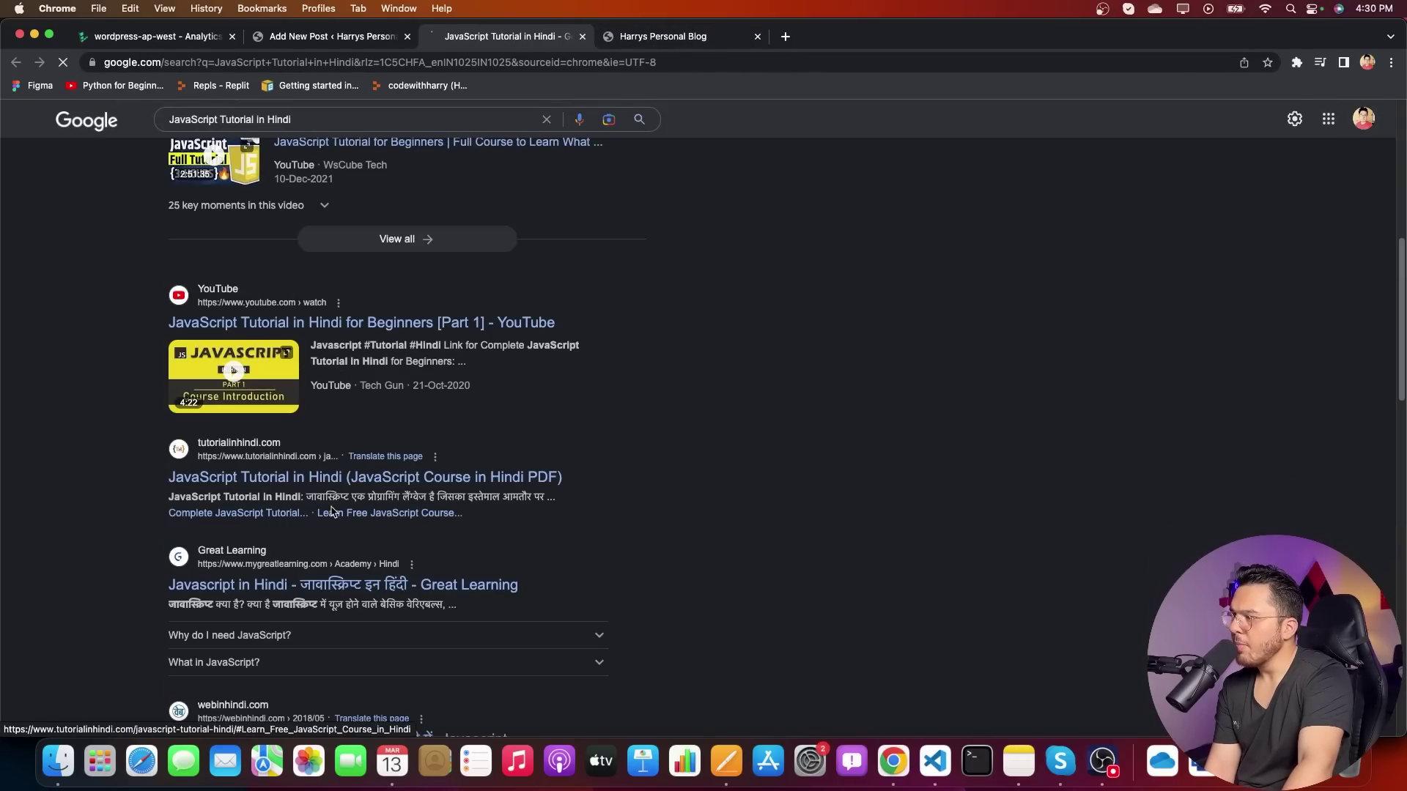
{"action": "scroll", "coordinate": [334, 513], "scroll_direction": "down", "scroll_amount": 6}
{"action": "scroll", "coordinate": [334, 514], "scroll_direction": "down", "scroll_amount": 4}
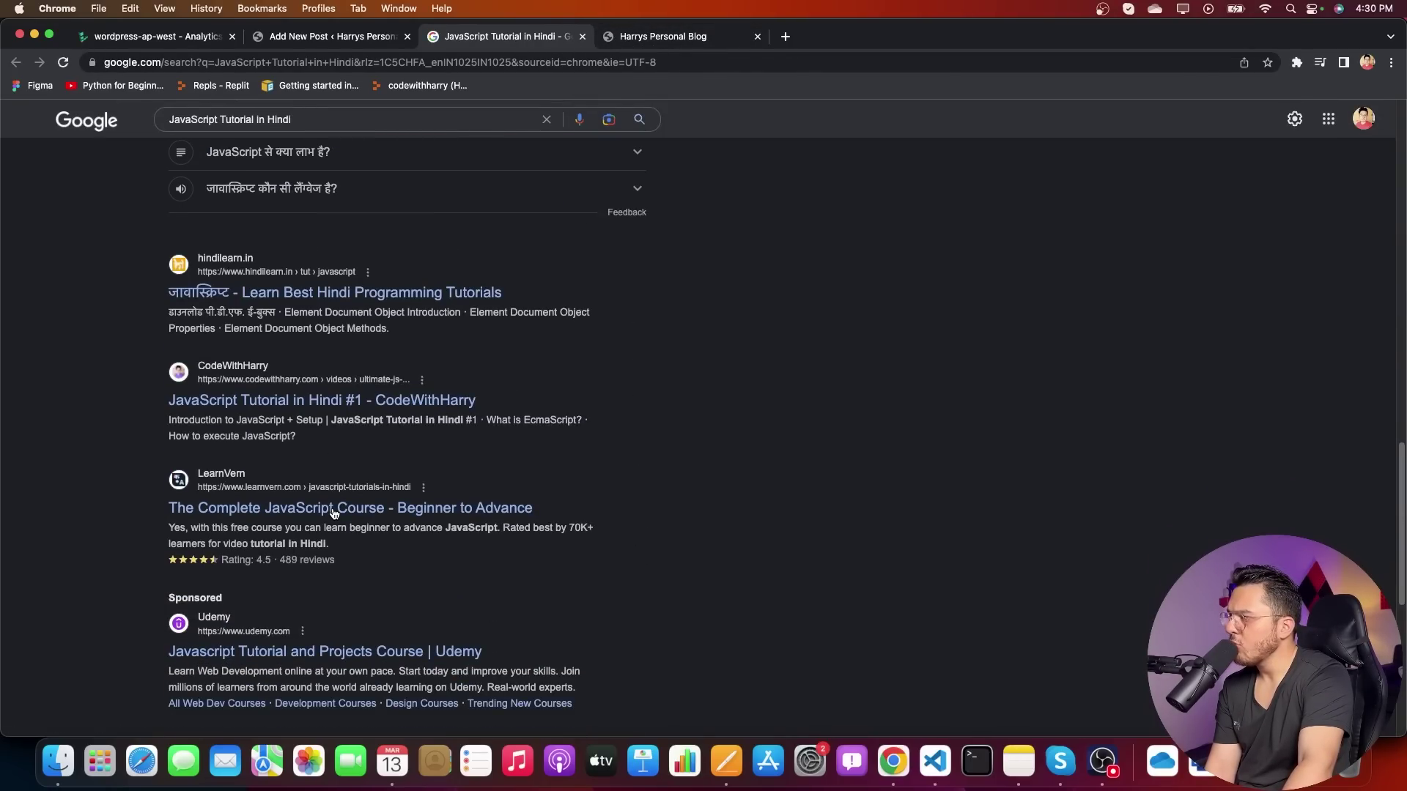
{"action": "left_click", "coordinate": [290, 407]}
- Copy the article from its introduction heading through the "How to execute JavaScript?" list and paste it into the post body
{"action": "scroll", "coordinate": [81, 255], "scroll_direction": "down", "scroll_amount": 5}
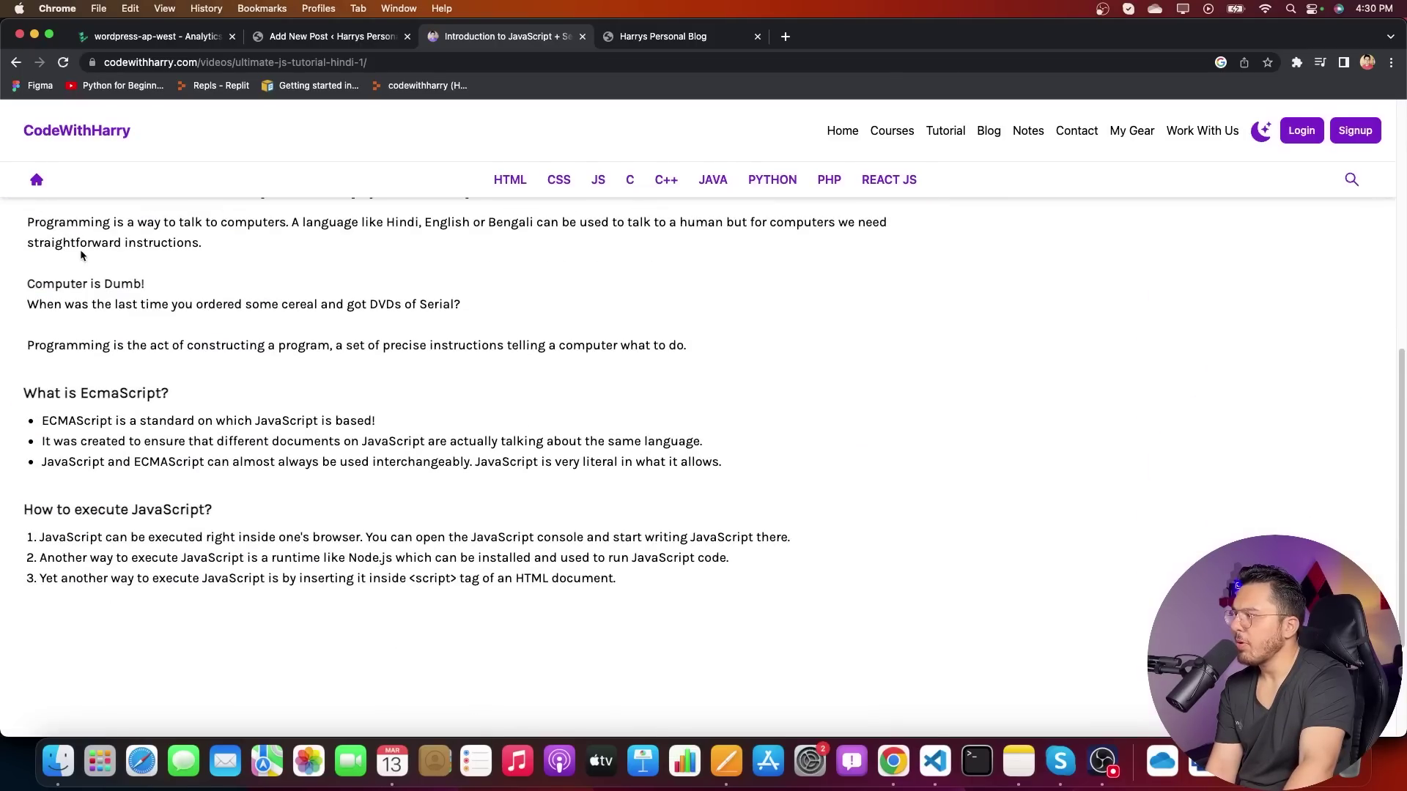
{"action": "scroll", "coordinate": [58, 288], "scroll_direction": "up", "scroll_amount": 2}
{"action": "left_click_drag", "start_coordinate": [24, 283], "coordinate": [721, 713]}
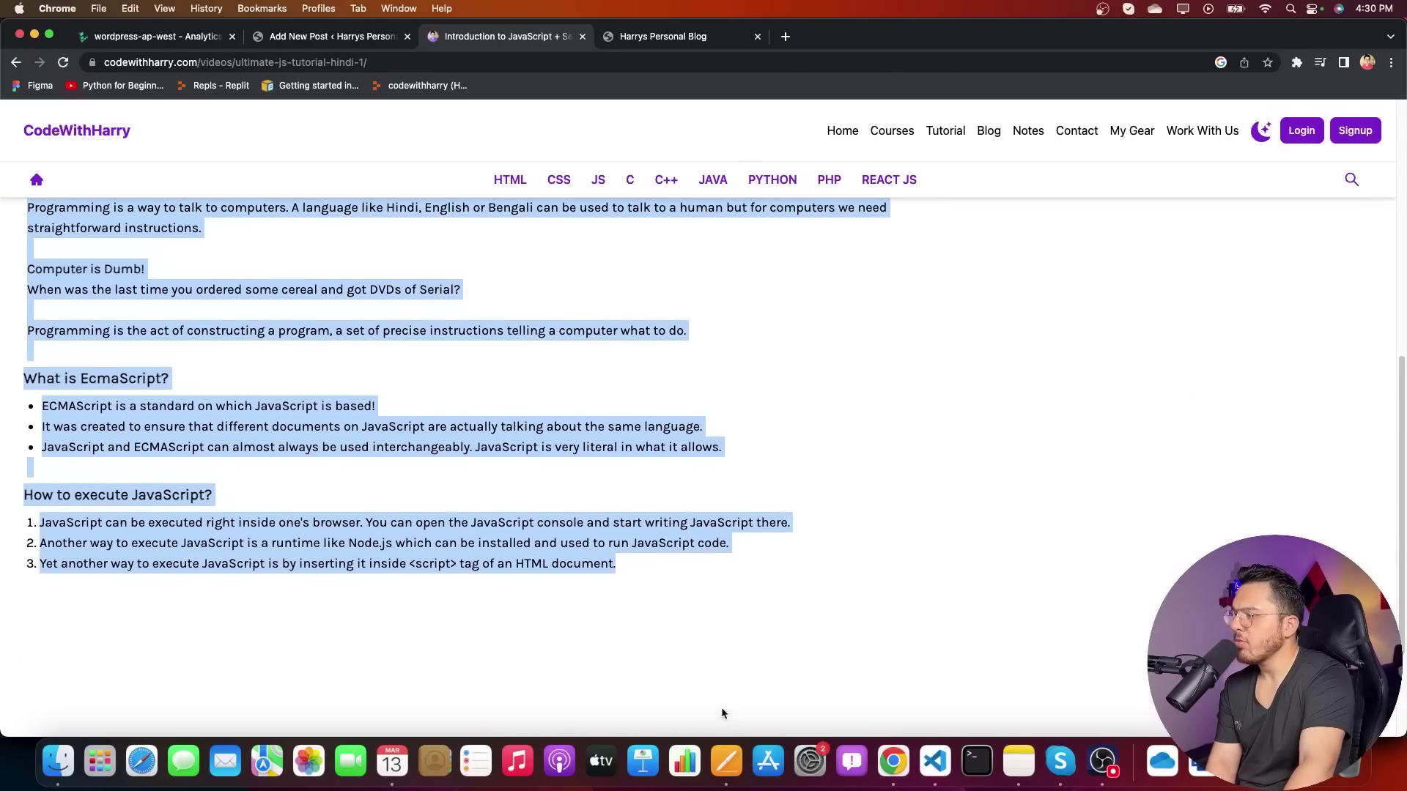
{"action": "left_click", "coordinate": [333, 36]}
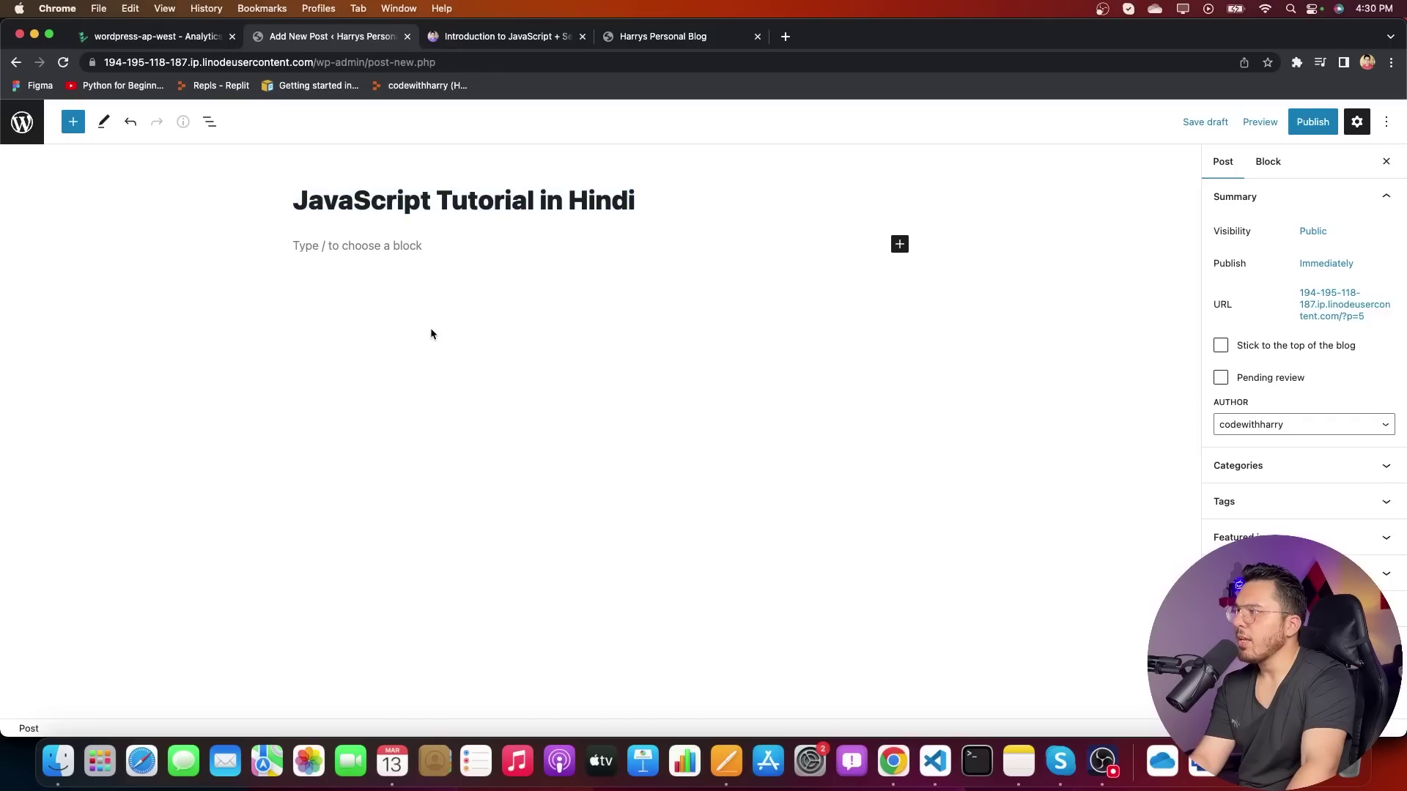
{"action": "left_click", "coordinate": [354, 244]}
{"action": "key", "text": "super+v"}
{"action": "scroll", "coordinate": [625, 488], "scroll_direction": "up", "scroll_amount": 2}
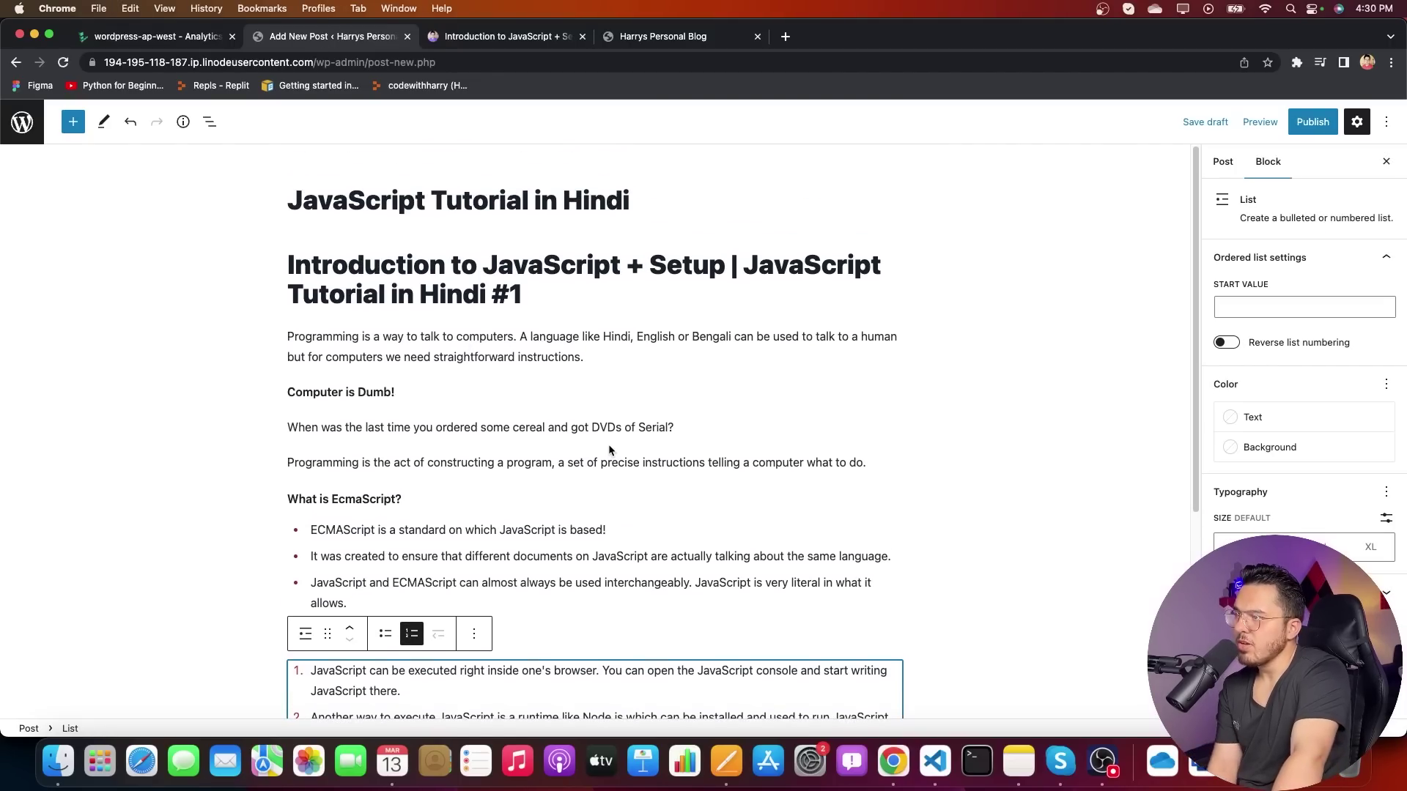
- Copy and clear the "Introduction to JavaScript + Setup" heading in the post body, and paste the text back into the same heading block
{"action": "left_click", "coordinate": [559, 274]}
{"action": "key", "text": "super+a"}
{"action": "key", "text": "super+c"}
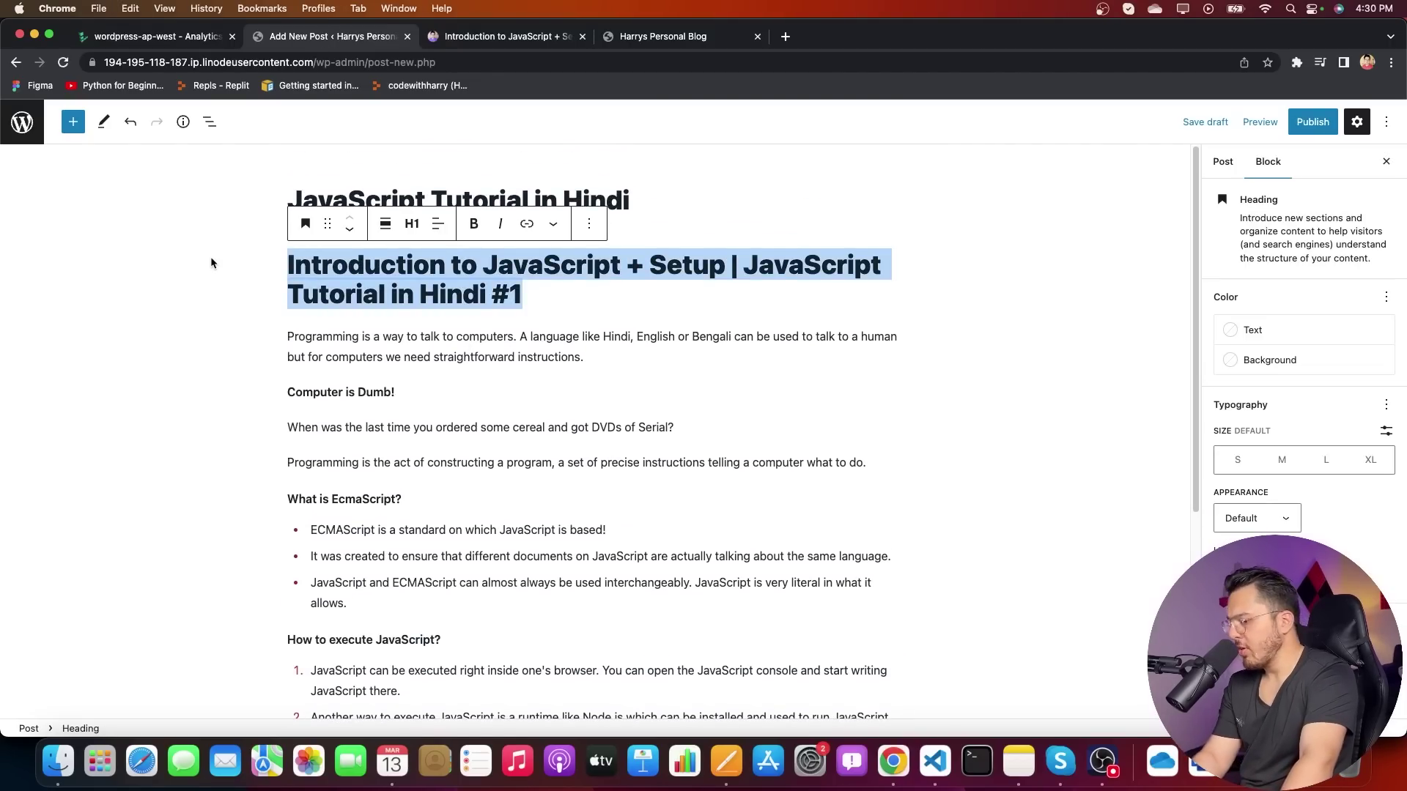
{"action": "key", "text": "BackSpace"}
{"action": "left_click", "coordinate": [440, 192]}
{"action": "key", "text": "super+a"}
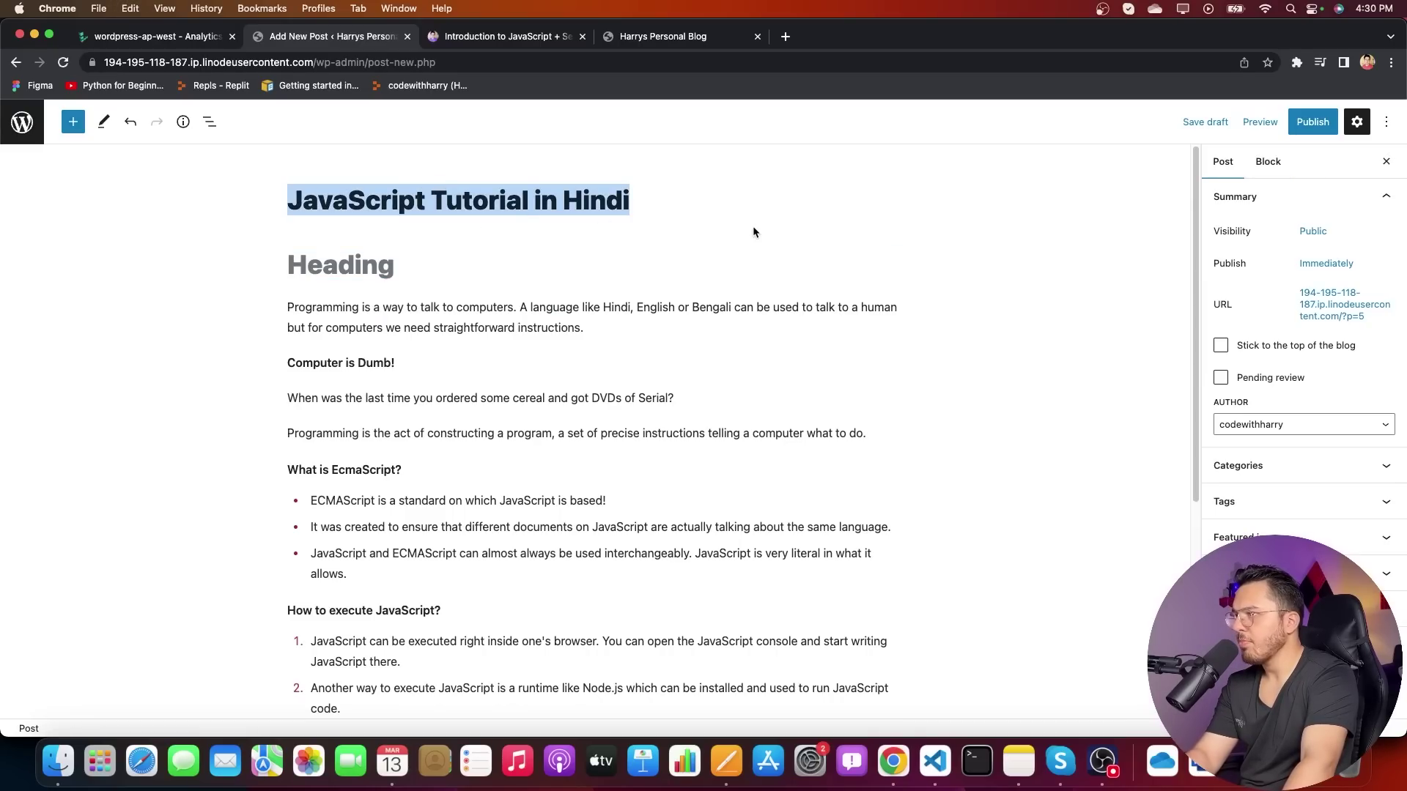
{"action": "left_click", "coordinate": [659, 264]}
{"action": "key", "text": "super+v"}
{"action": "left_click", "coordinate": [623, 329]}
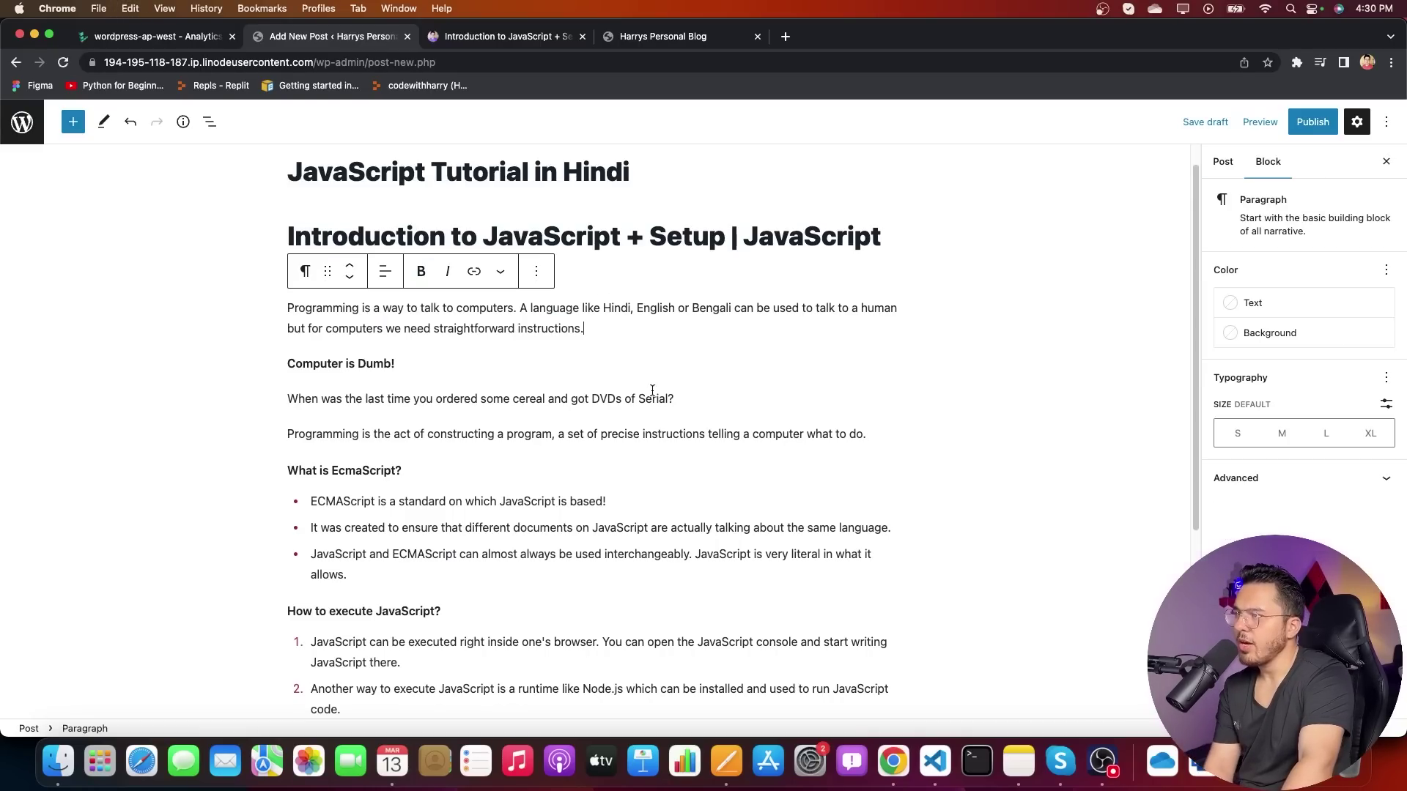
- Publish the JavaScript tutorial post and open it on the live blog
{"action": "left_click", "coordinate": [1312, 121]}
{"action": "left_click", "coordinate": [1262, 123]}
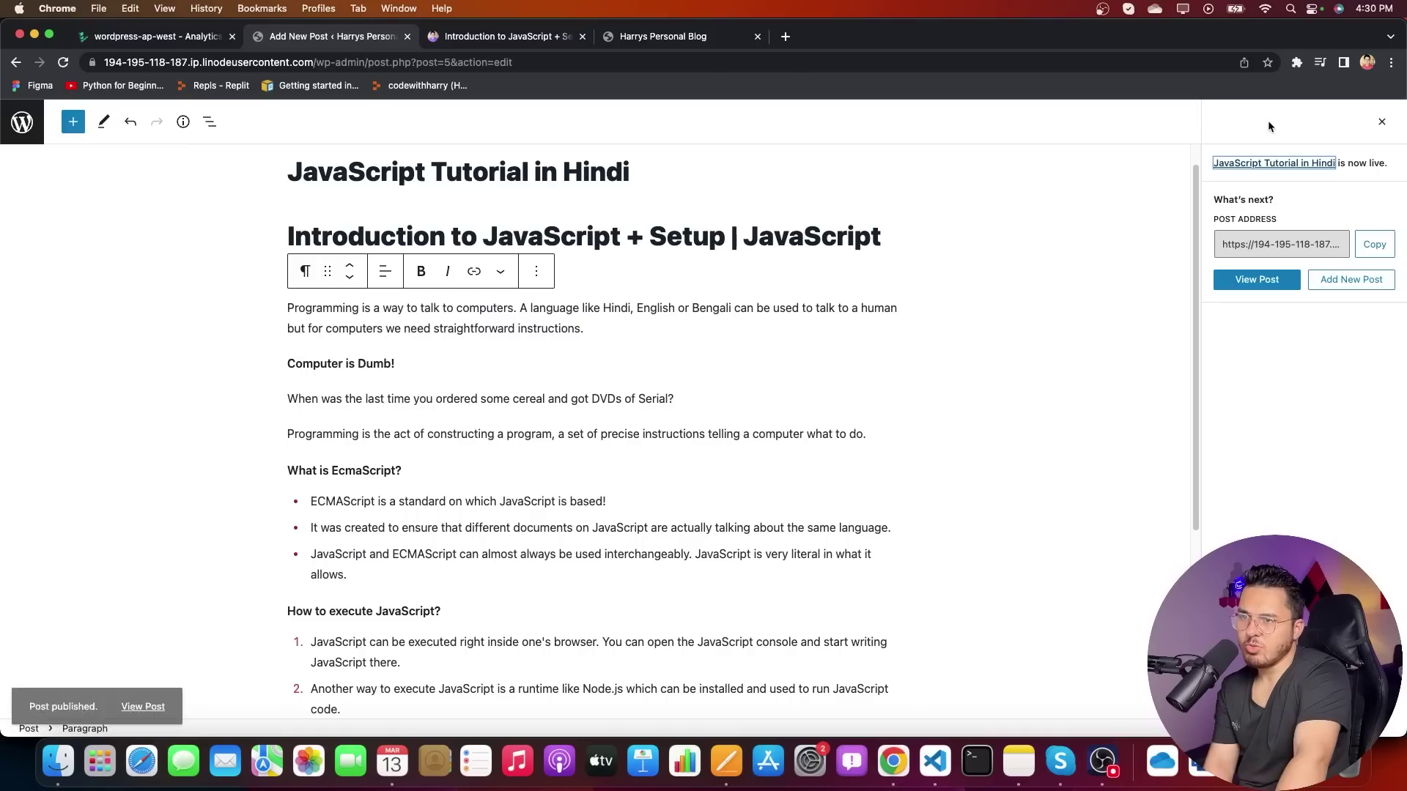
{"action": "left_click", "coordinate": [1290, 280]}
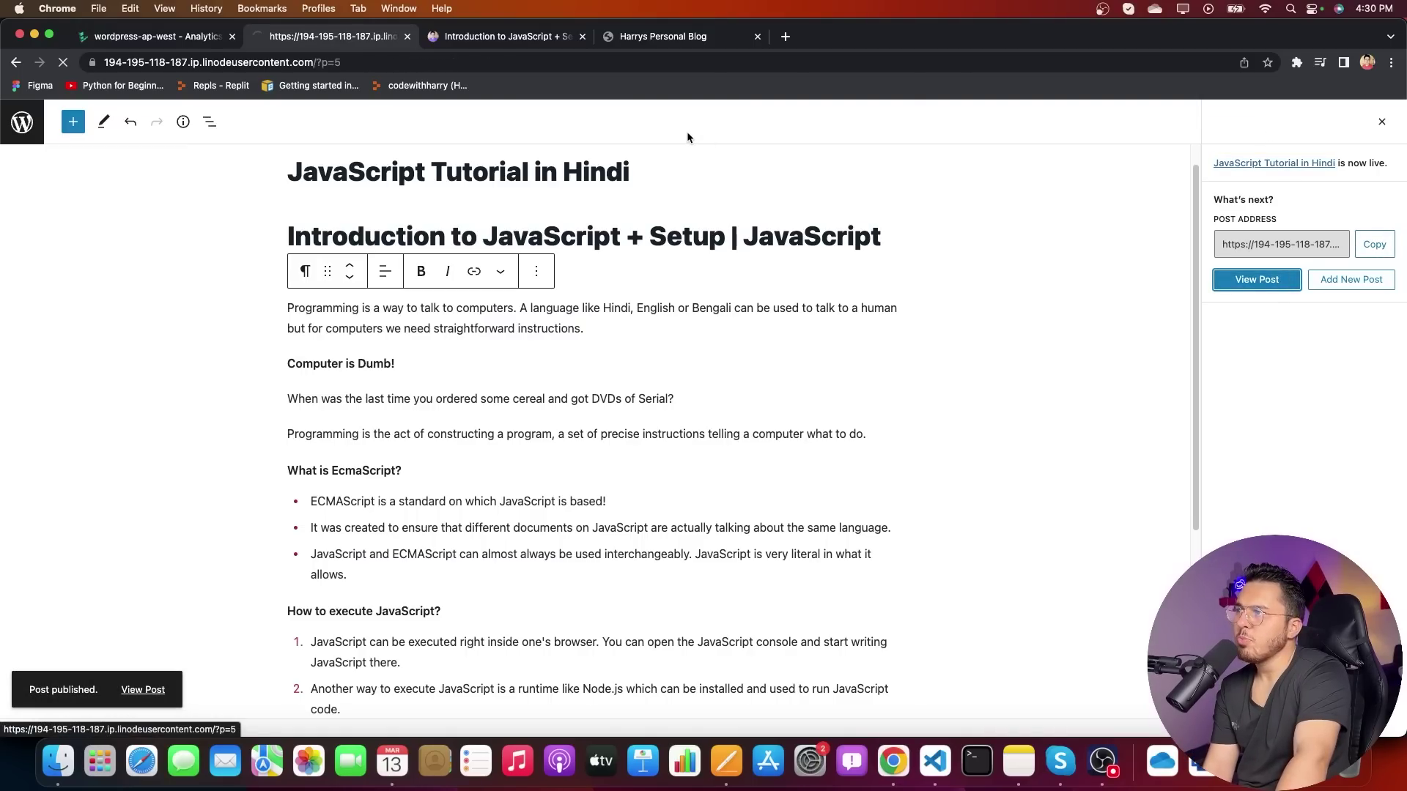